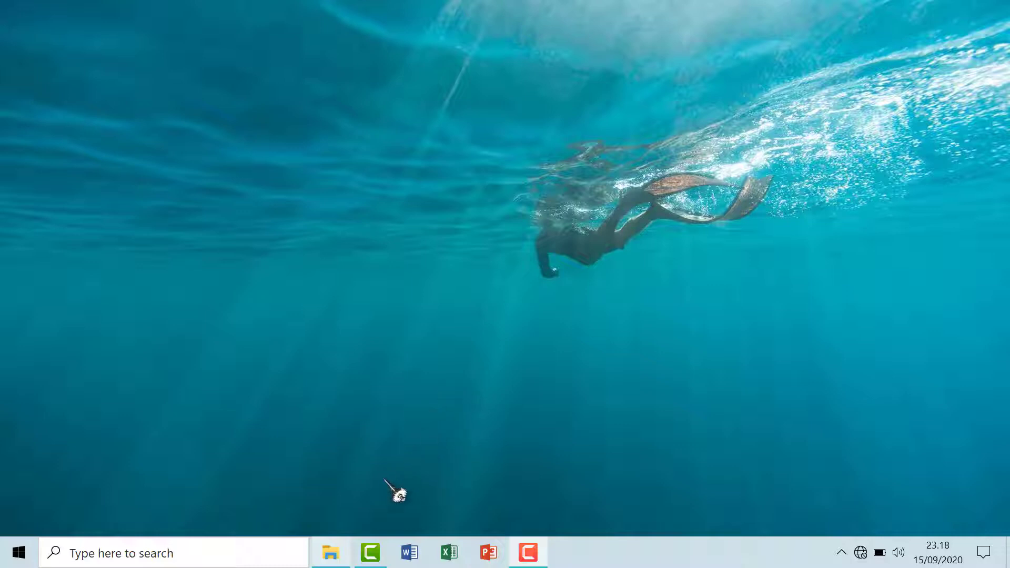
# Open File Explorer from the taskbar to show the Documents folder
pyautogui.click(331, 552)
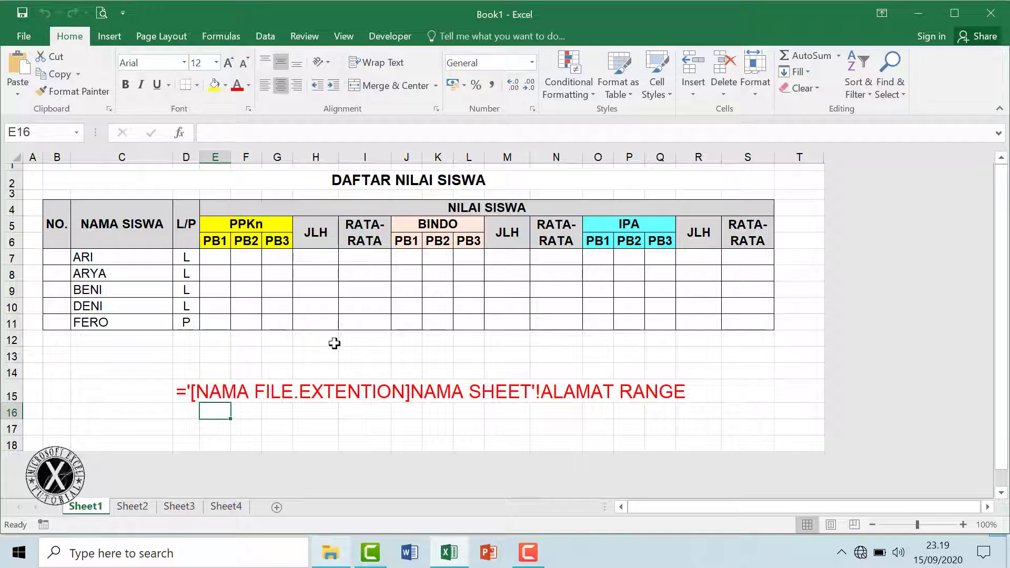
# Minimize the Book1 Excel window so the Documents folder with Book1 shows
pyautogui.click(925, 14)
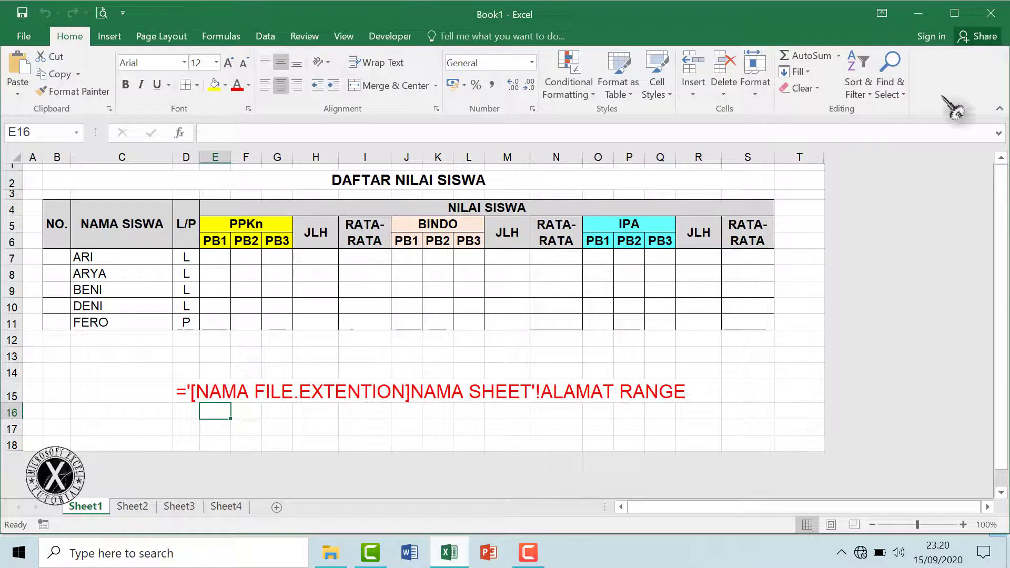
pyautogui.click(918, 15)
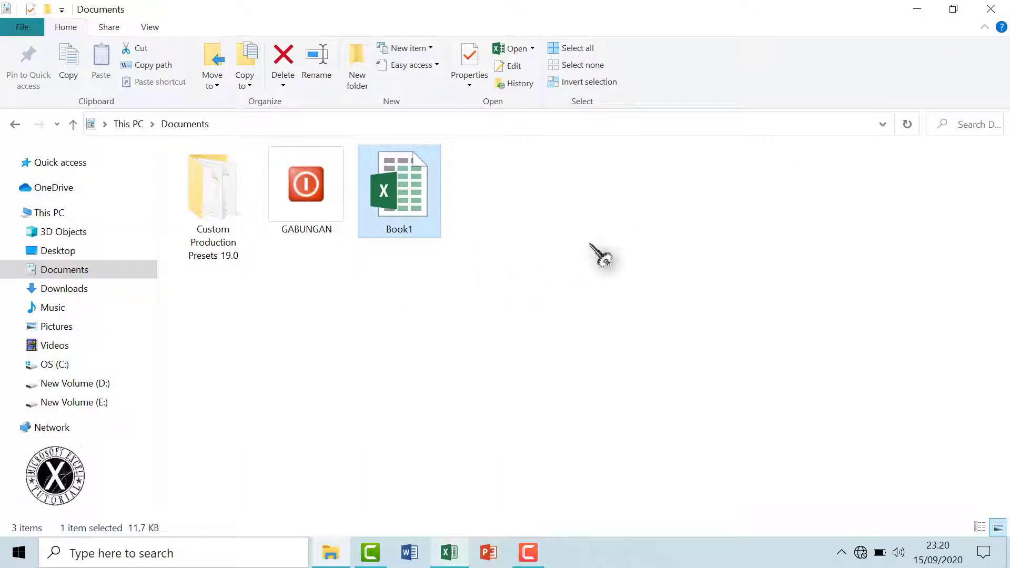
# Return to Book1, check cells C17, E17 and C14, then select the D15 syntax note
pyautogui.click(445, 542)
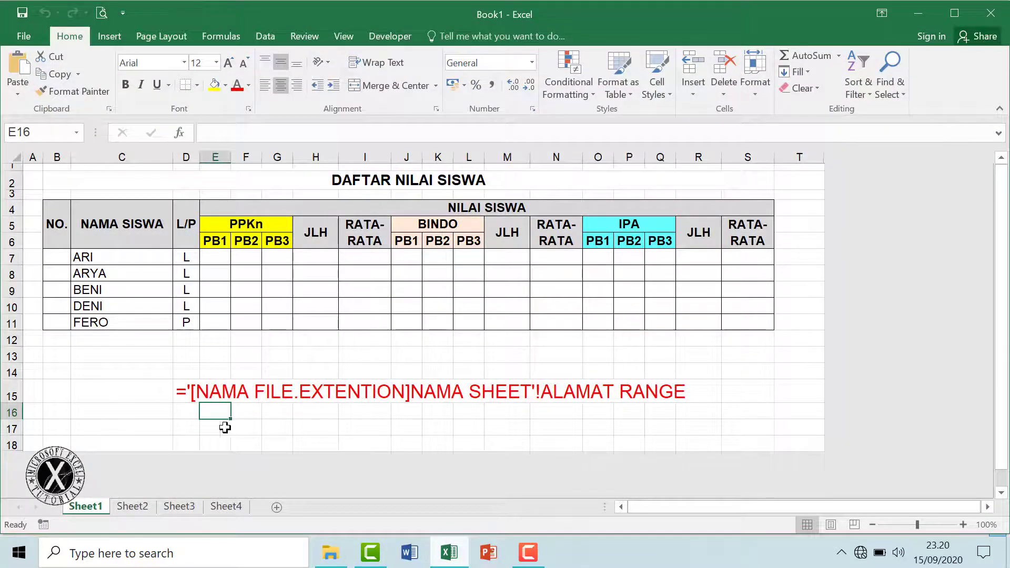
pyautogui.click(122, 424)
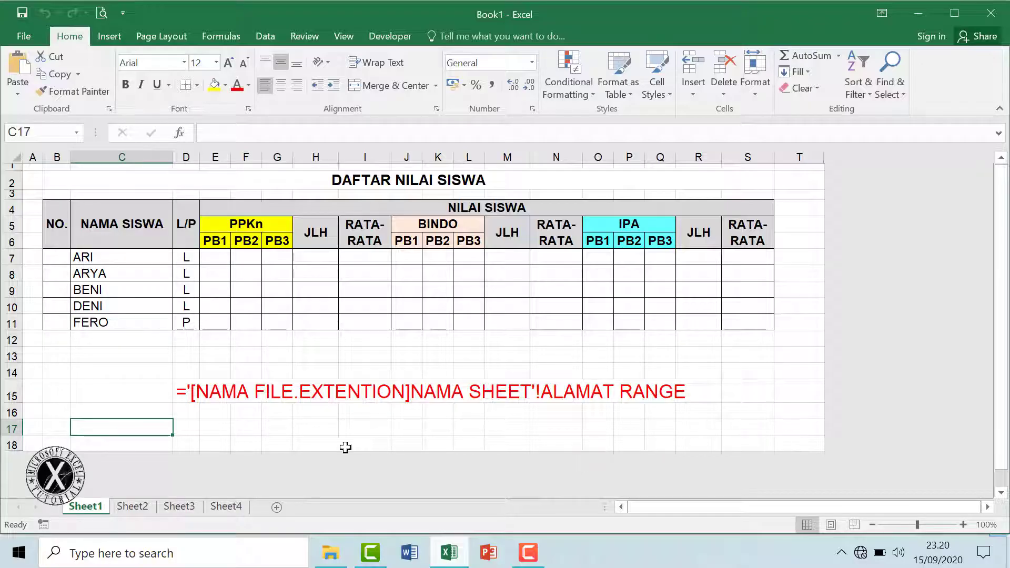
pyautogui.click(215, 430)
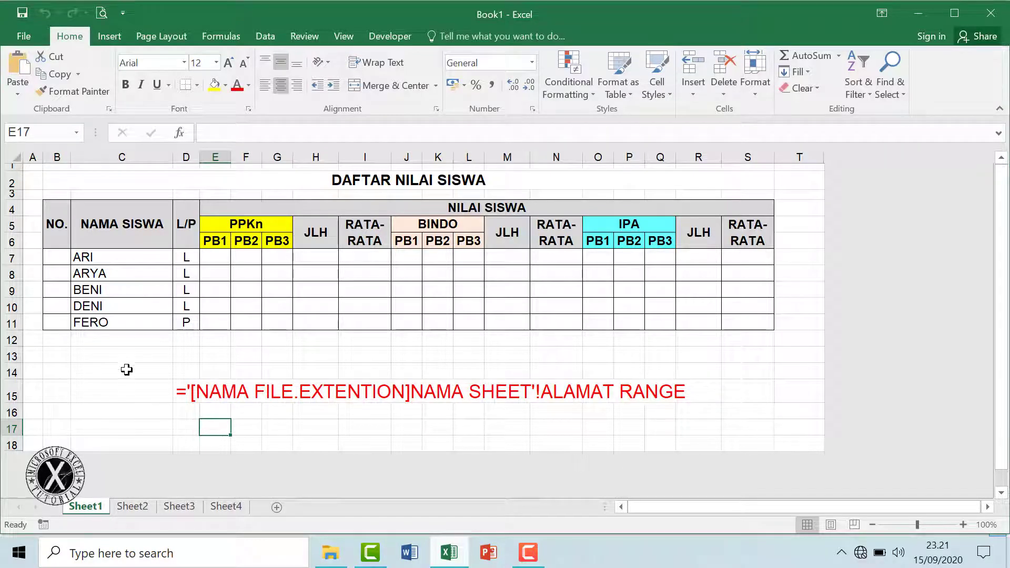
pyautogui.click(126, 371)
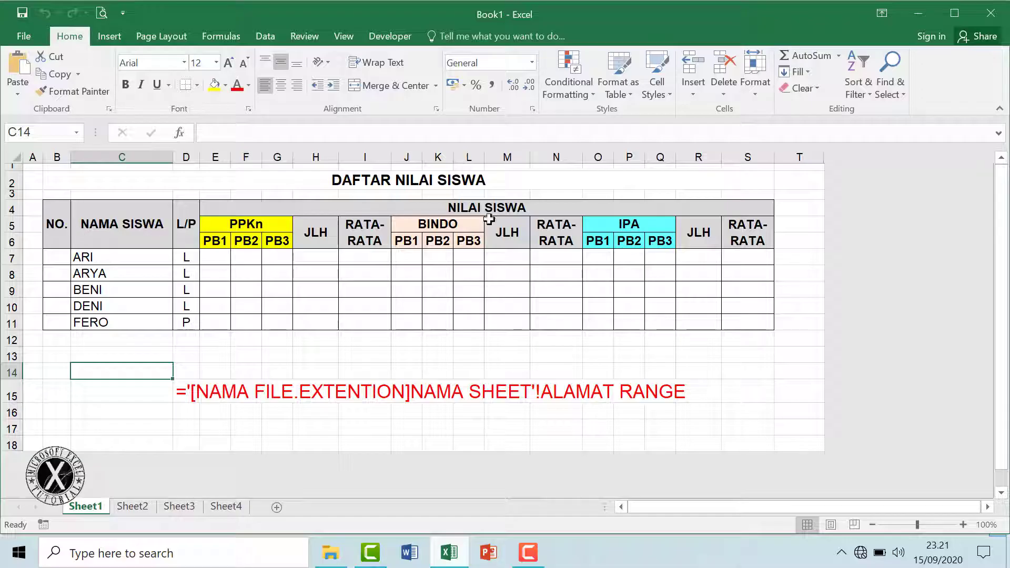
pyautogui.click(918, 14)
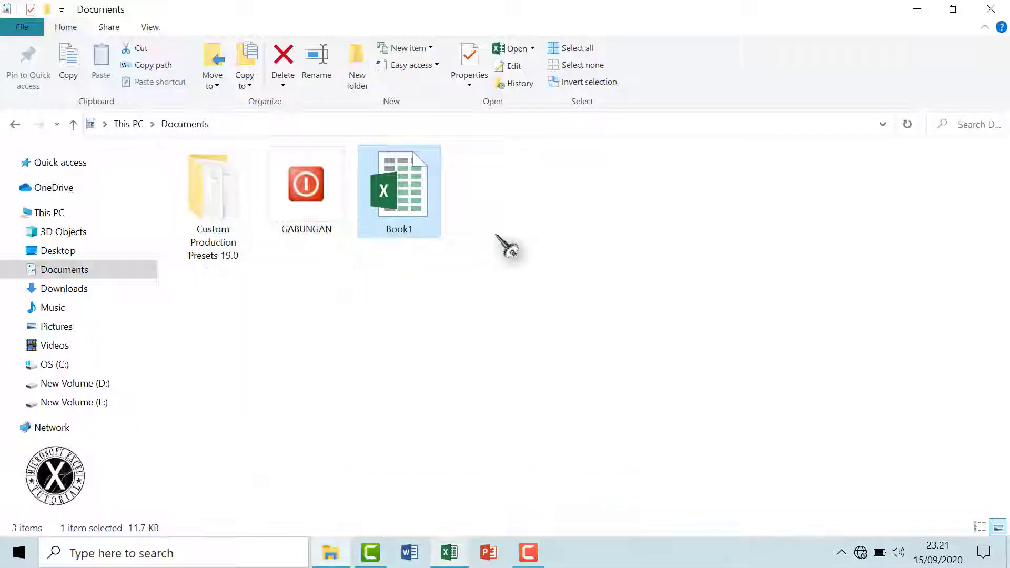
pyautogui.click(917, 9)
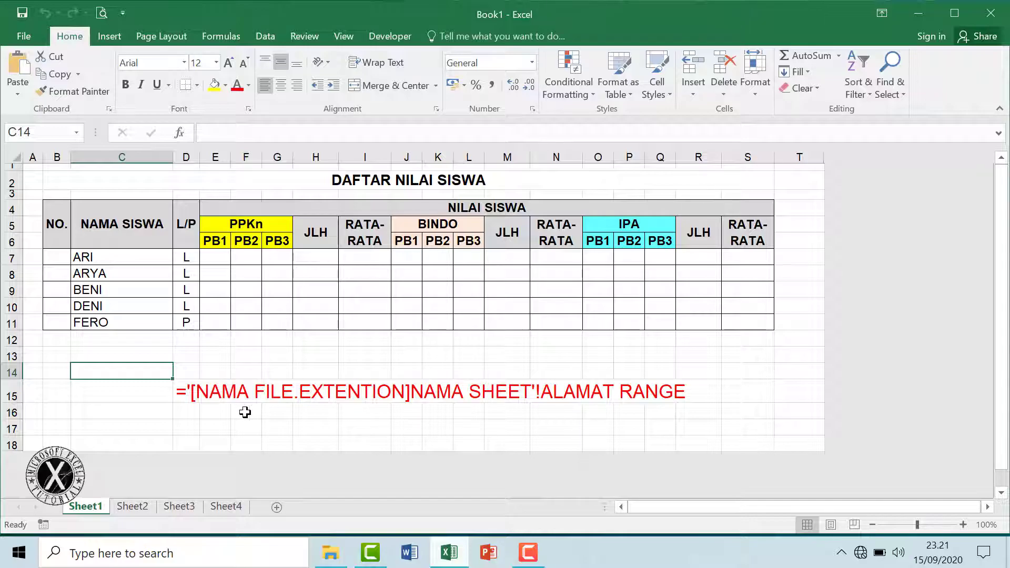
pyautogui.click(184, 396)
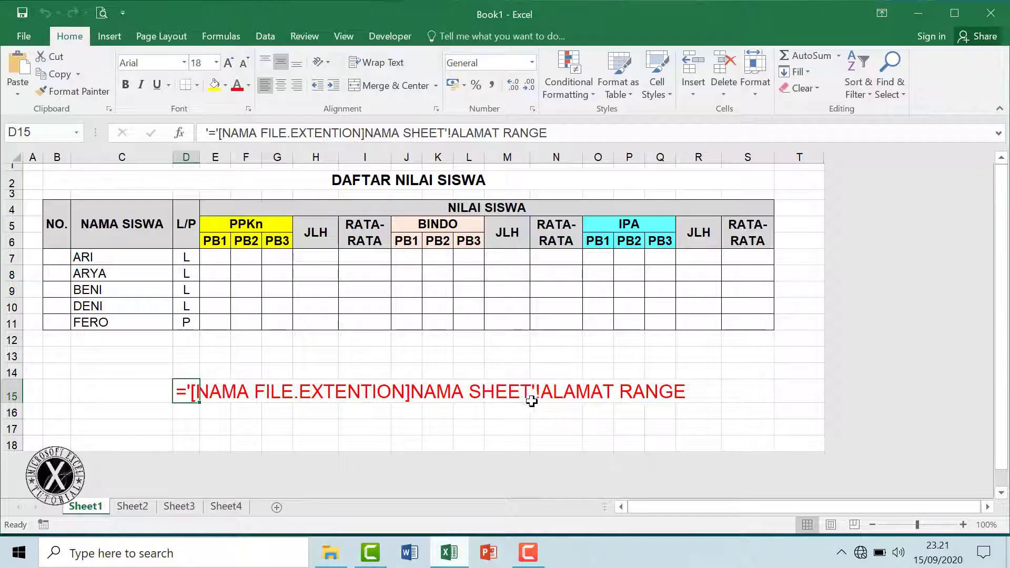
# Select the NO. cells B7:B11 after trying several table ranges
pyautogui.click(597, 420)
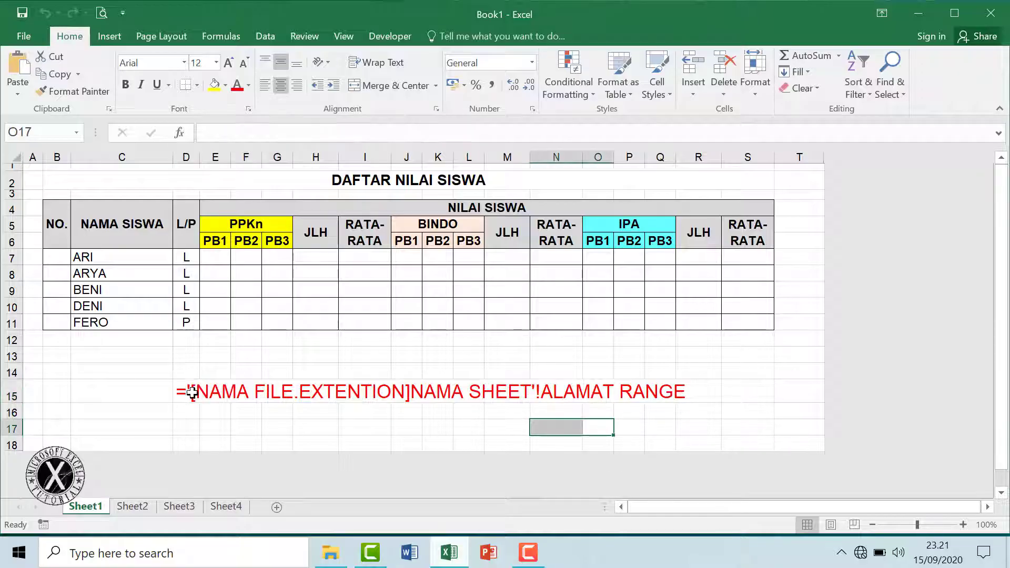
pyautogui.click(225, 424)
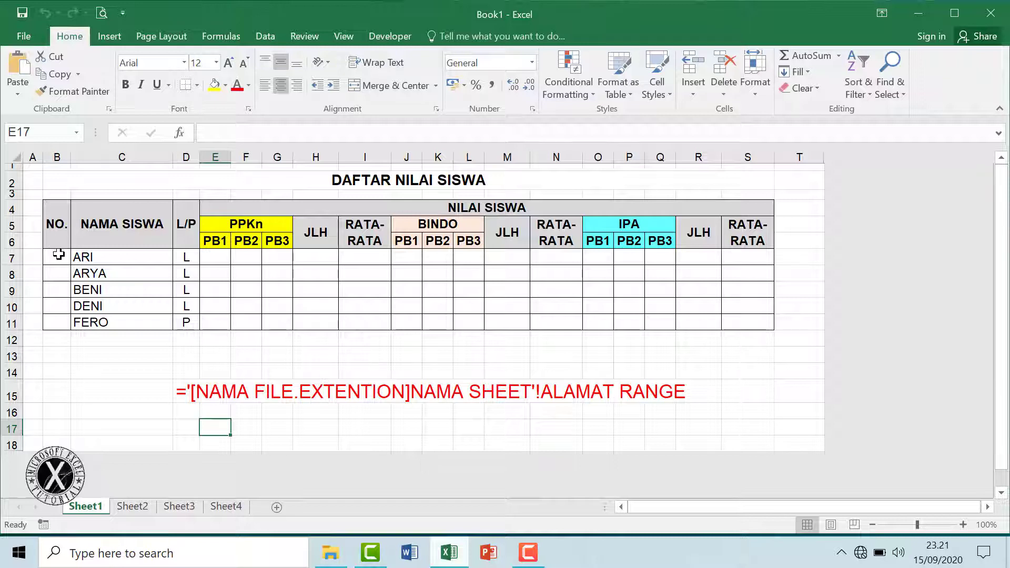
pyautogui.moveTo(60, 258); pyautogui.dragTo(54, 323)
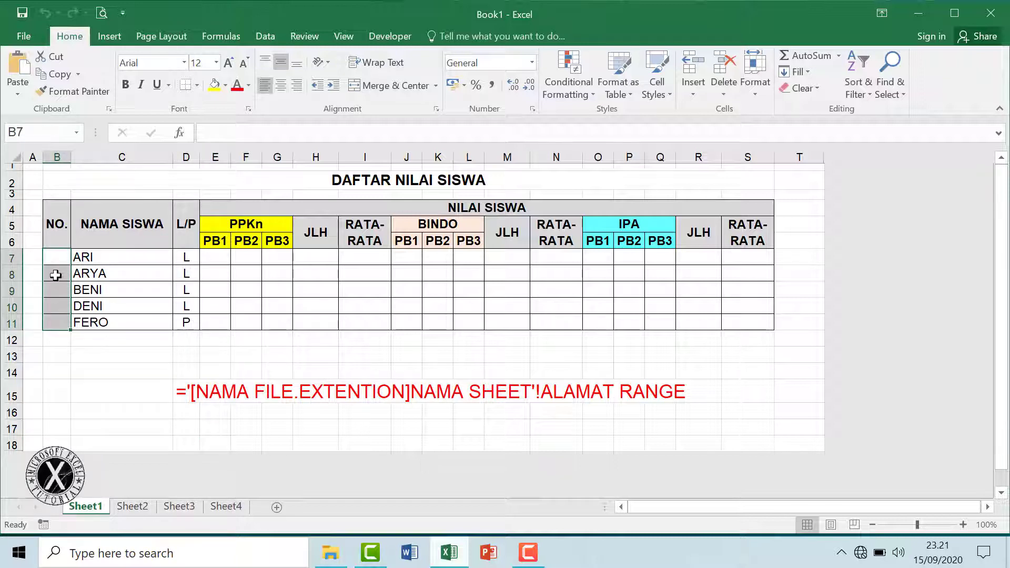
pyautogui.moveTo(64, 257); pyautogui.dragTo(54, 322)
pyautogui.moveTo(216, 256); pyautogui.dragTo(740, 314)
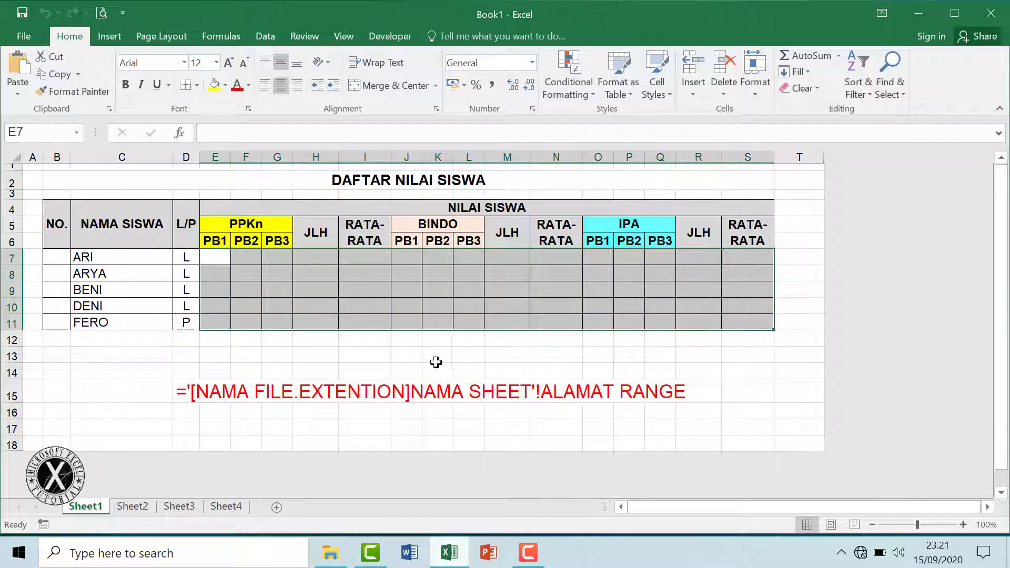
pyautogui.moveTo(102, 262); pyautogui.dragTo(174, 316)
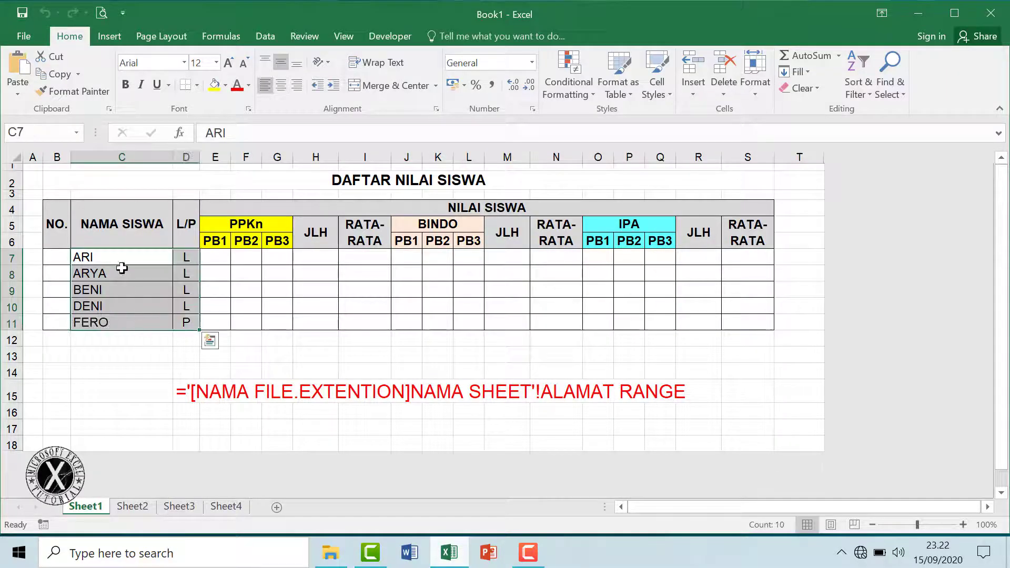
pyautogui.click(103, 356)
pyautogui.moveTo(57, 256); pyautogui.dragTo(55, 322)
# Enter 1, fill it down as a 1–5 series, and centre the NO. column
pyautogui.write('1')
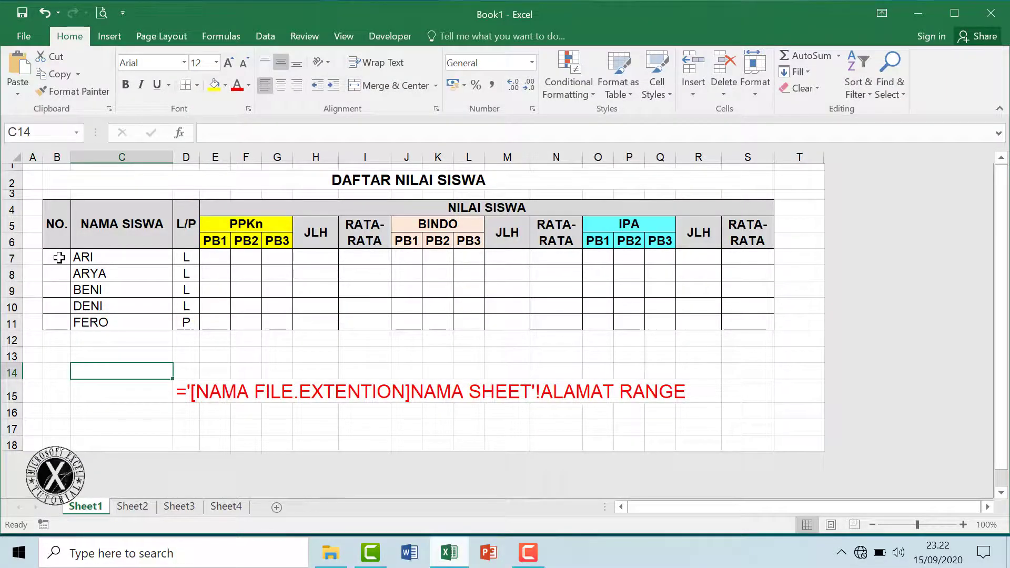
pyautogui.click(59, 258)
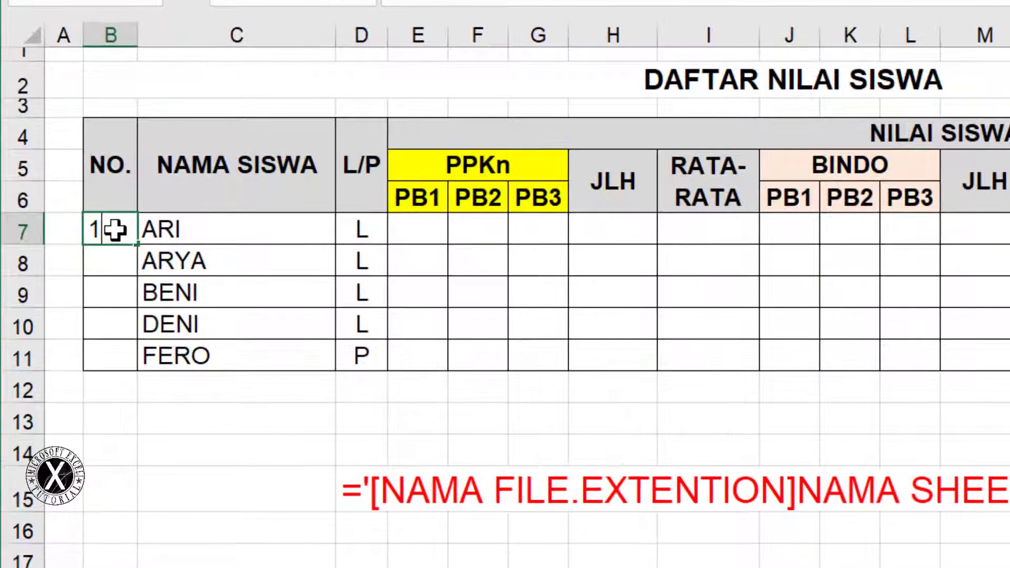
pyautogui.moveTo(134, 338); pyautogui.dragTo(137, 367)
pyautogui.click(173, 391)
pyautogui.click(216, 459)
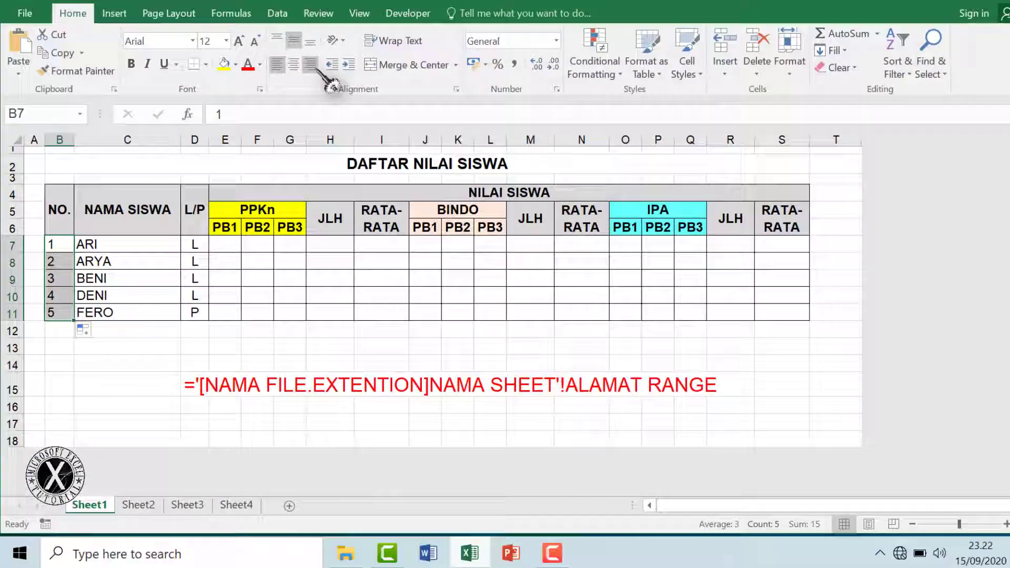
pyautogui.click(294, 65)
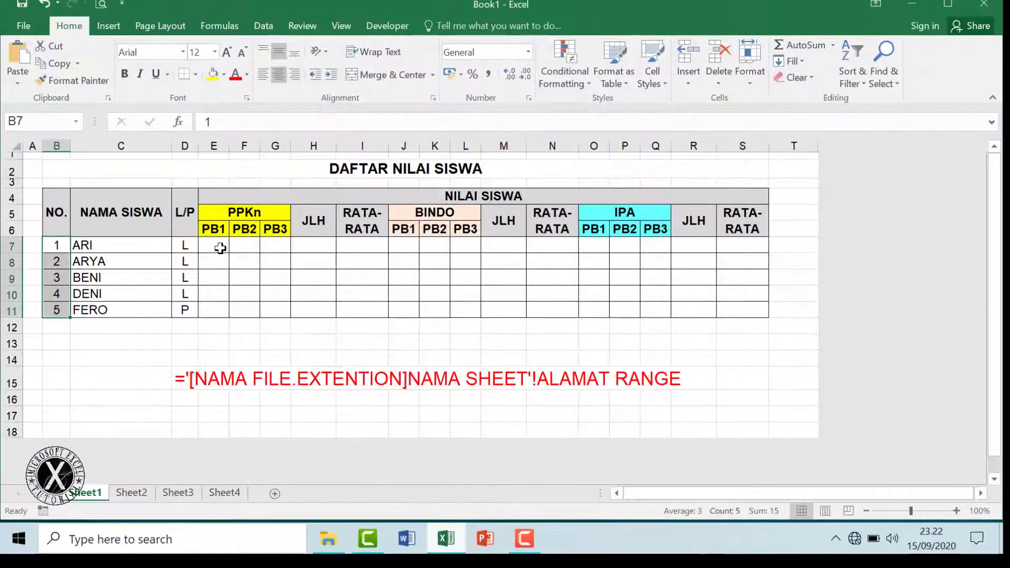
# Put the total =SUM(E7:G7) in H7 for ARI's PPKn scores
pyautogui.click(317, 248)
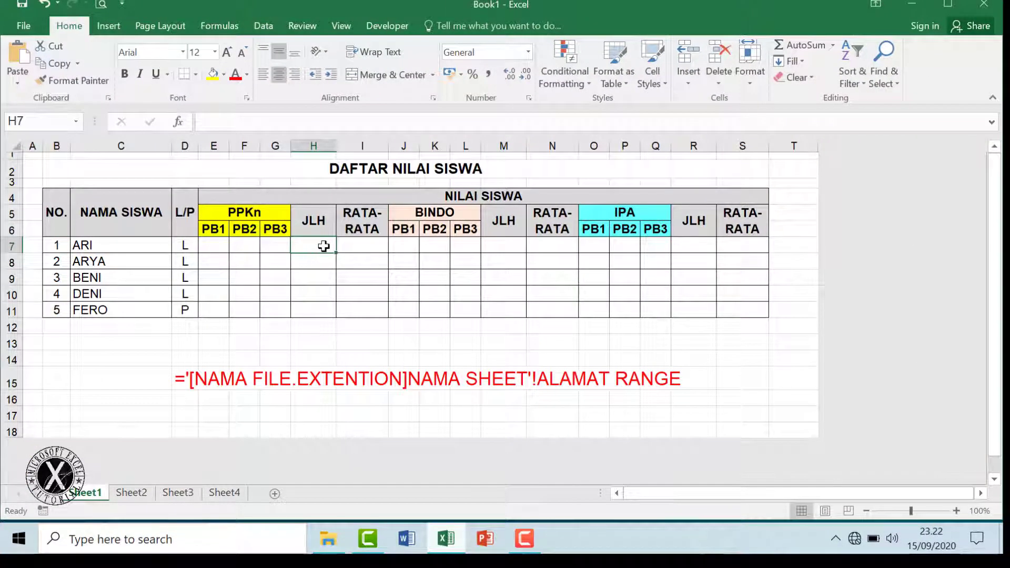
pyautogui.click(833, 45)
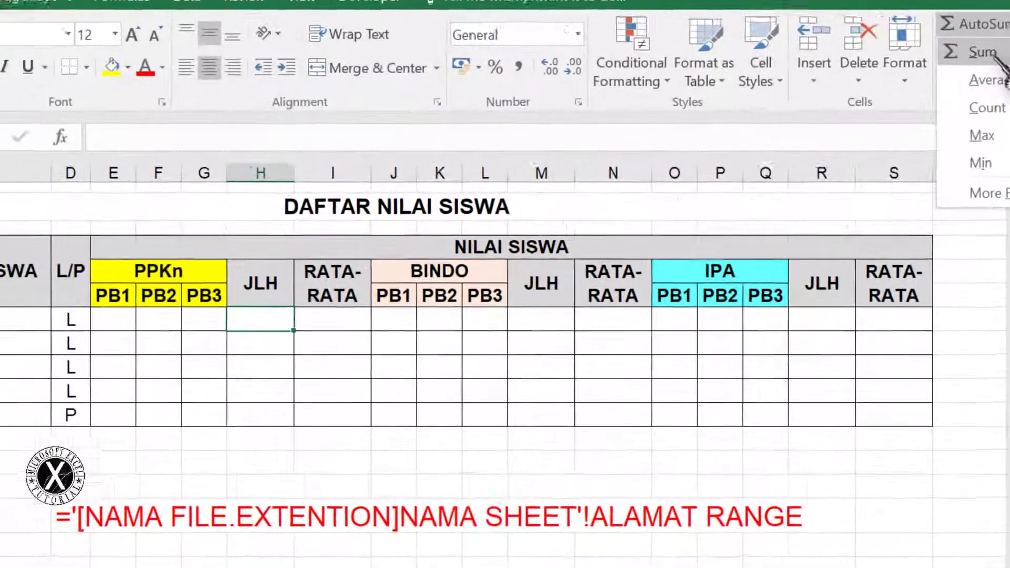
pyautogui.click(899, 87)
pyautogui.click(92, 337)
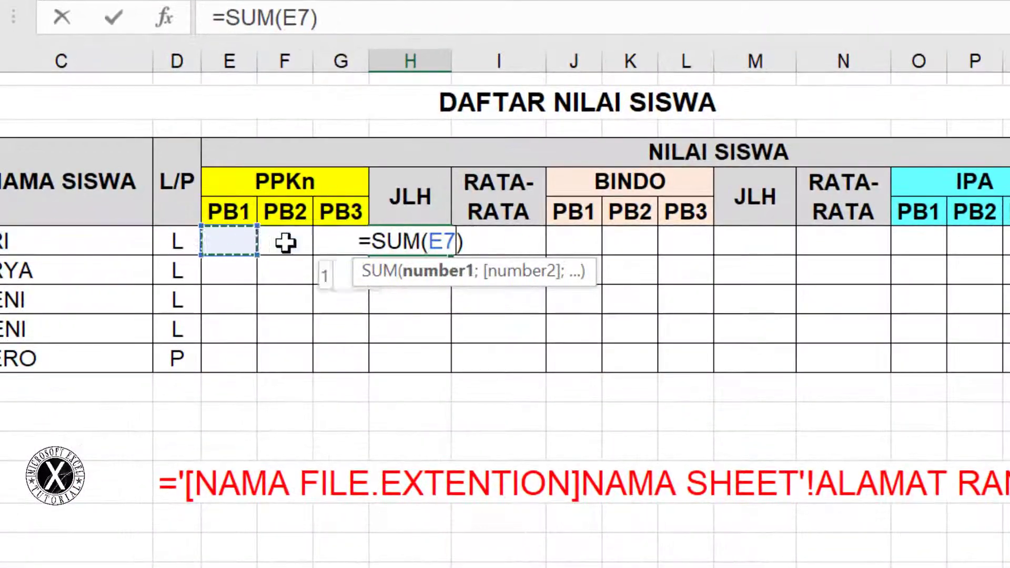
pyautogui.moveTo(285, 243); pyautogui.dragTo(334, 240)
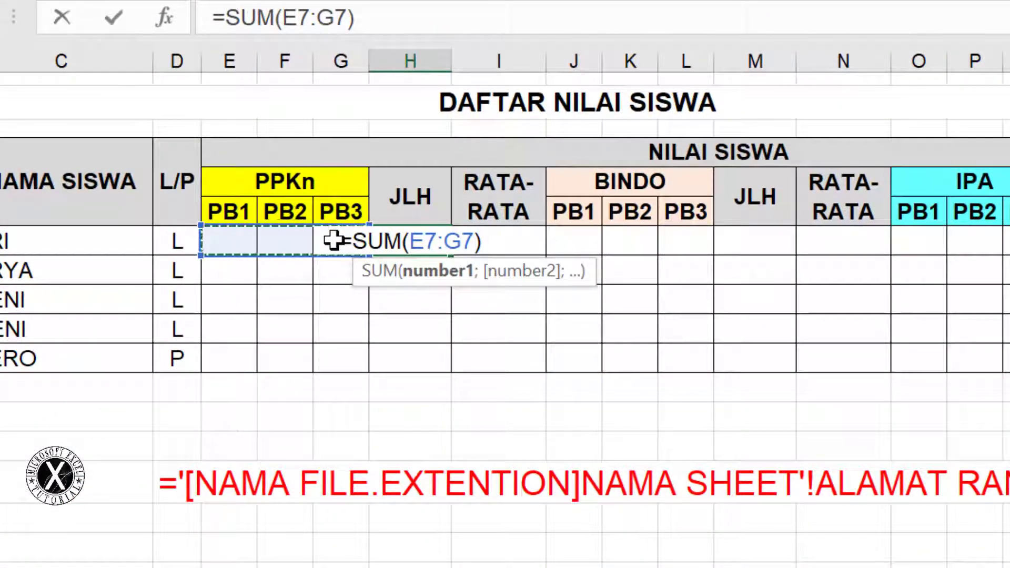
pyautogui.press('Return')
# Put the average =AVERAGE(E7:G7) in I7
pyautogui.click(494, 242)
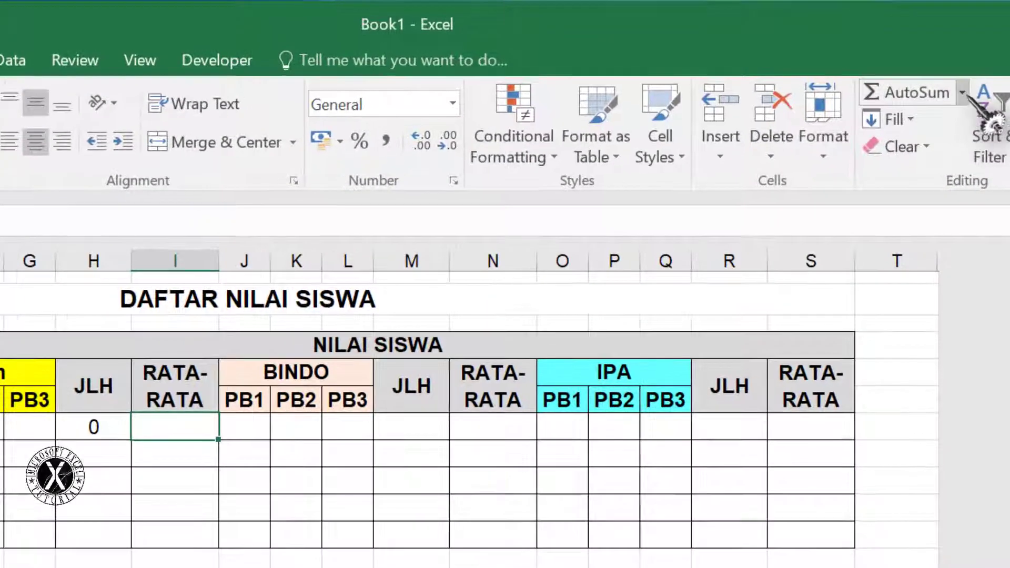
pyautogui.click(930, 81)
pyautogui.click(898, 138)
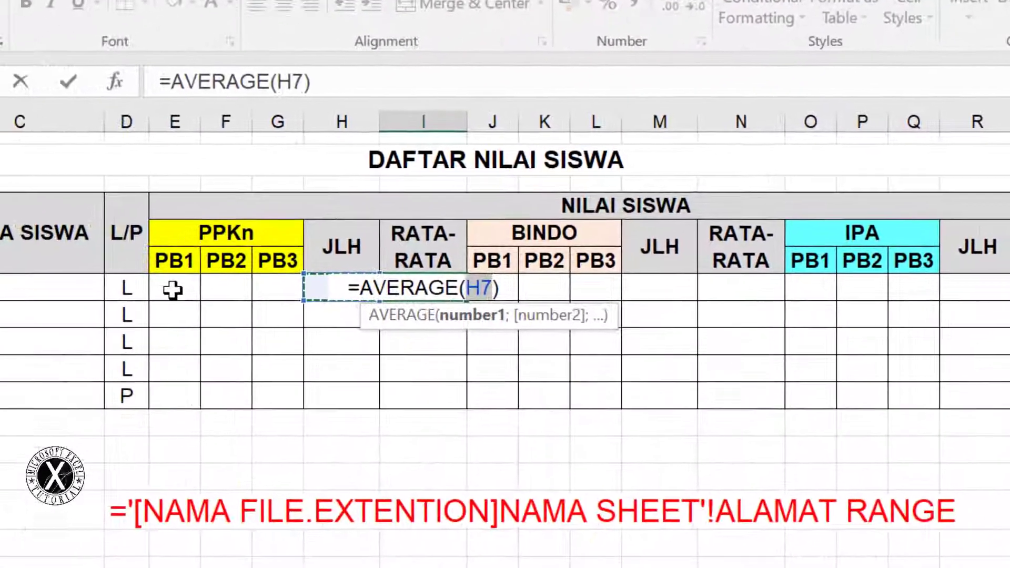
pyautogui.moveTo(60, 352); pyautogui.dragTo(169, 349)
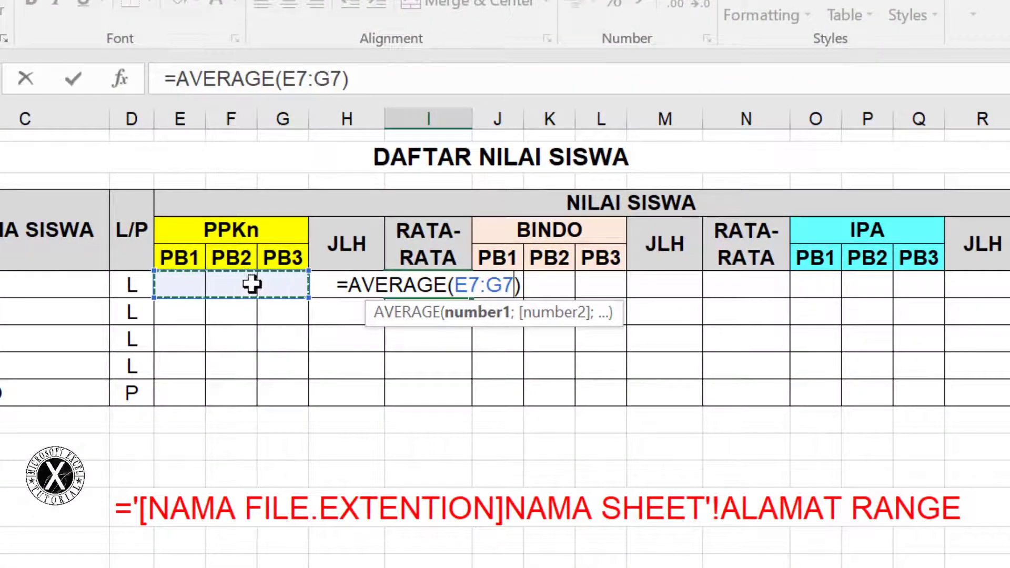
pyautogui.moveTo(174, 284); pyautogui.dragTo(281, 283)
pyautogui.press('Return')
# Fill the H7:I7 formulas down to row 11 and verify the H11 and I11 formulas
pyautogui.moveTo(348, 285); pyautogui.dragTo(407, 287)
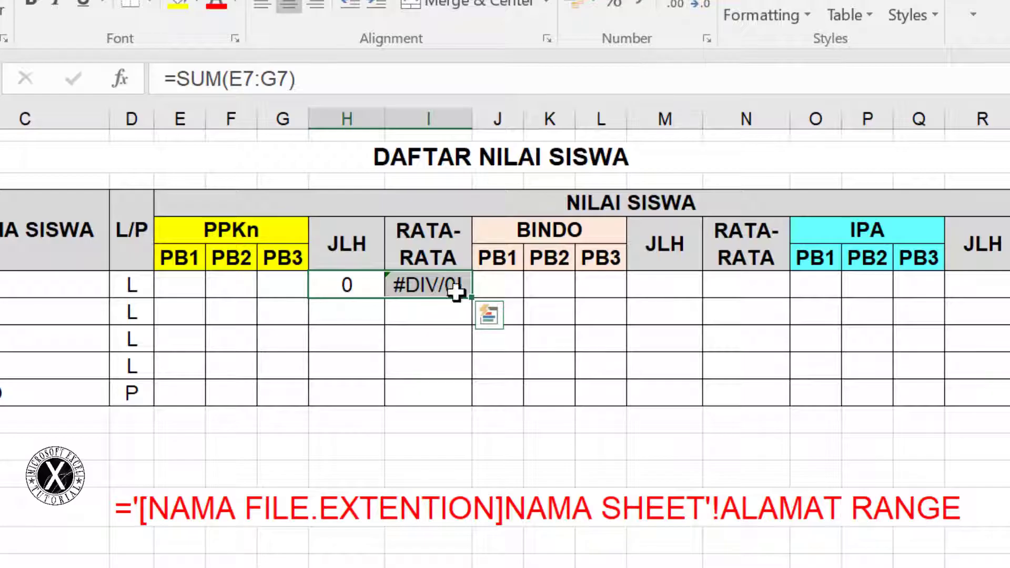
pyautogui.moveTo(468, 297); pyautogui.dragTo(462, 402)
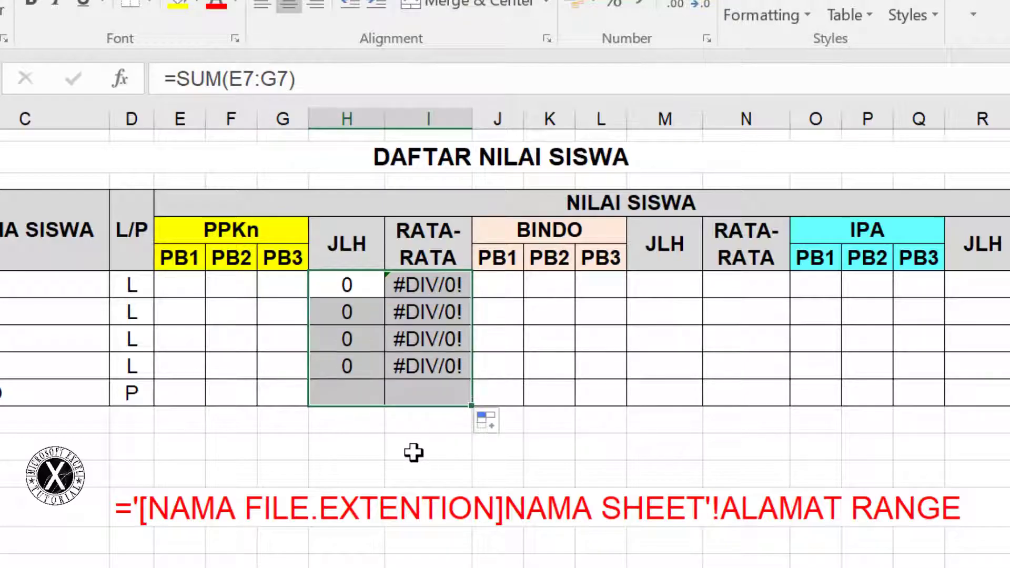
pyautogui.click(354, 392)
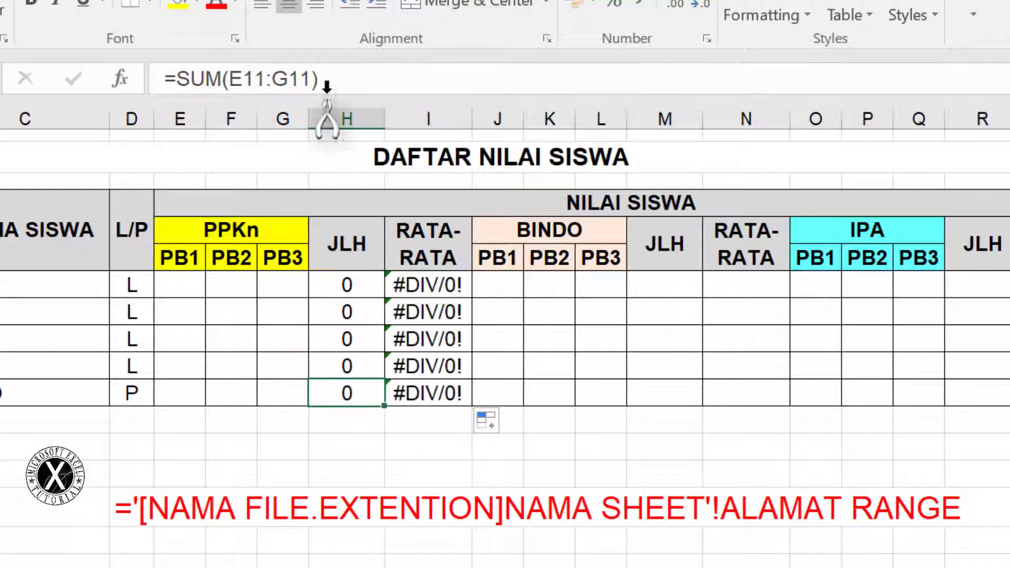
pyautogui.click(354, 71)
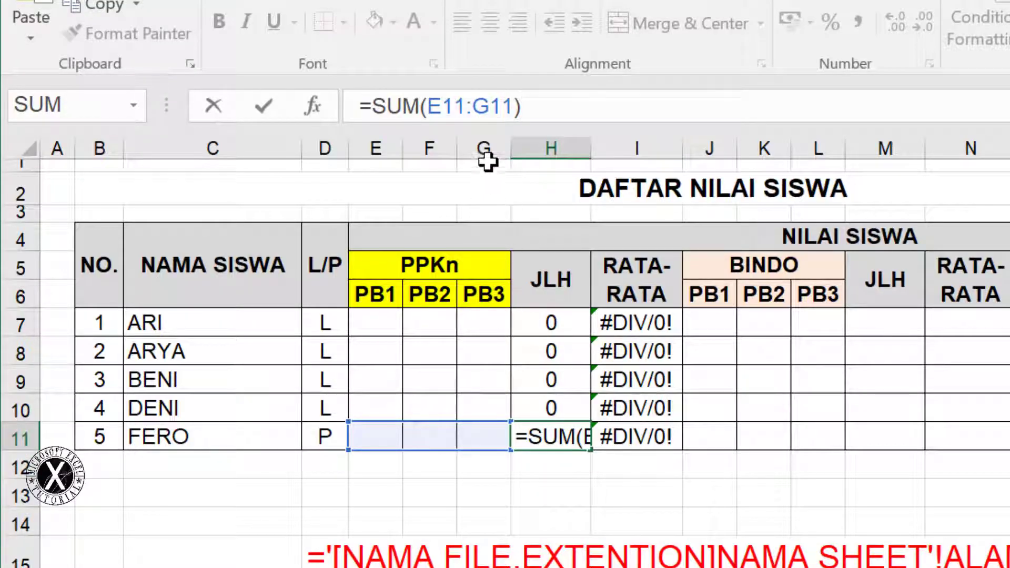
pyautogui.press('Return')
pyautogui.click(657, 434)
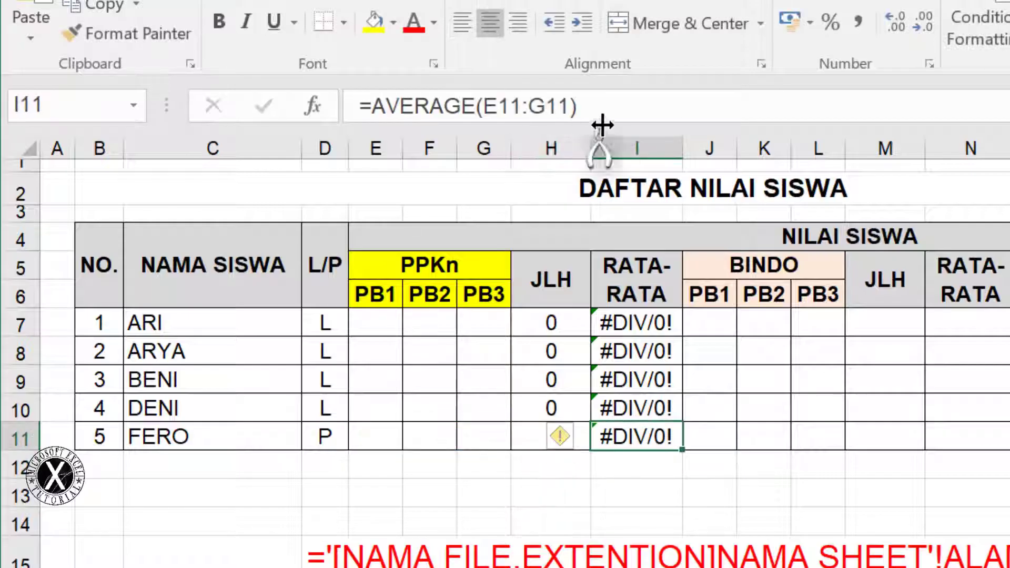
pyautogui.click(611, 106)
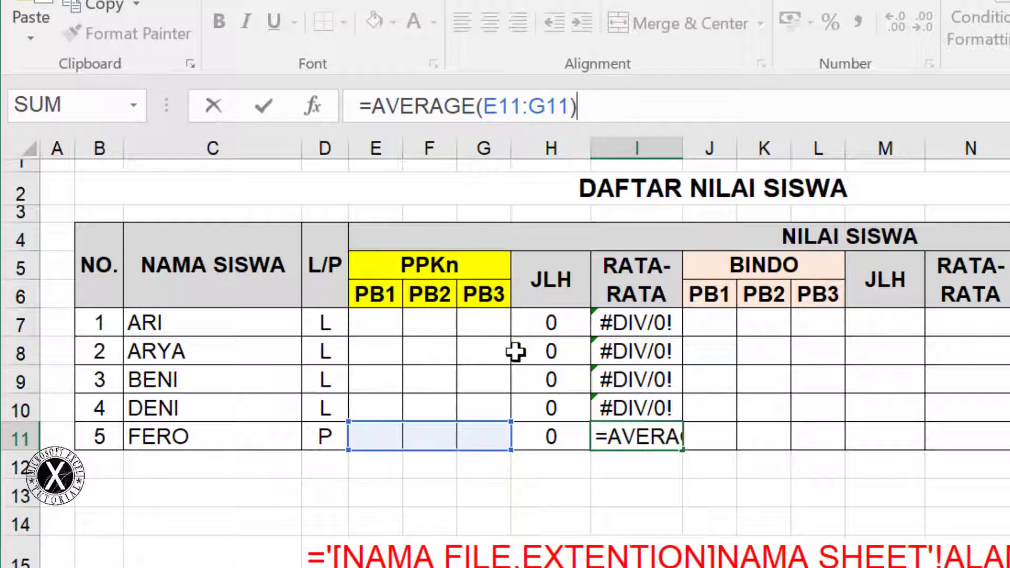
pyautogui.press('Return')
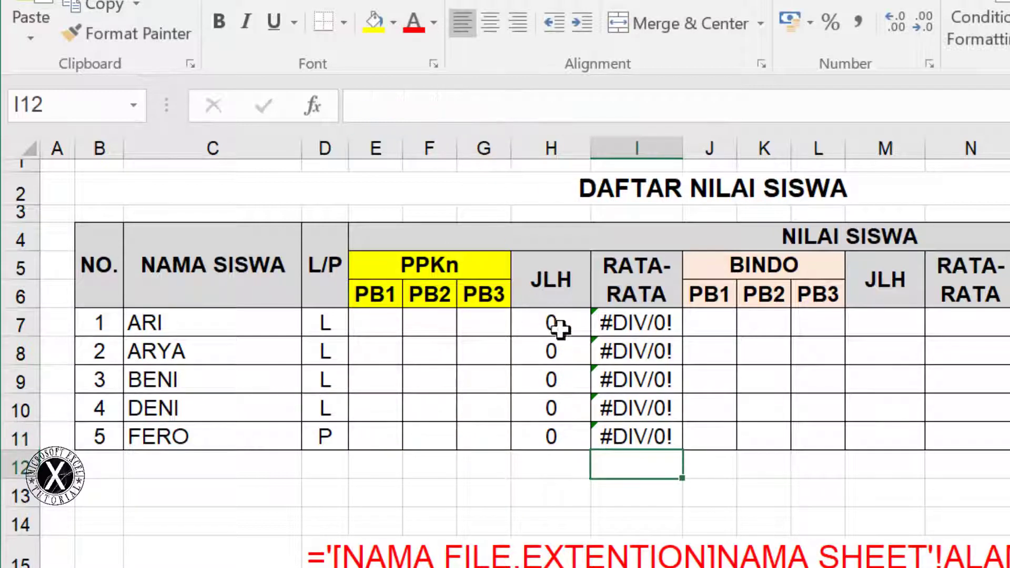
pyautogui.moveTo(554, 323); pyautogui.dragTo(621, 437)
# Paste the H7:I11 formulas into M7 and R7, then verify the S11 average formula
pyautogui.hotkey('ctrl', 'c')
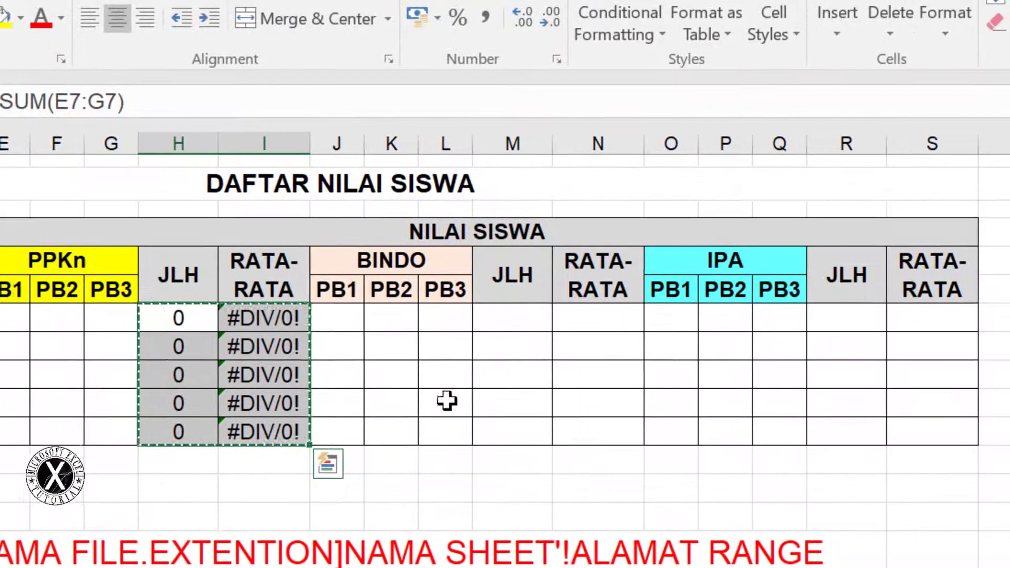
pyautogui.click(513, 317)
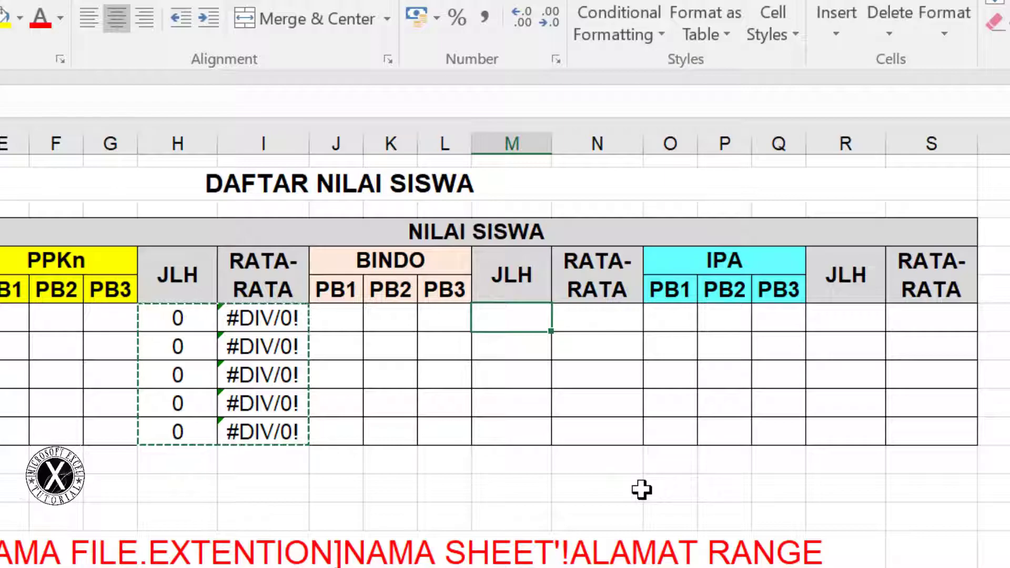
pyautogui.keyDown('ctrl'); pyautogui.click(850, 324); pyautogui.keyUp('ctrl')
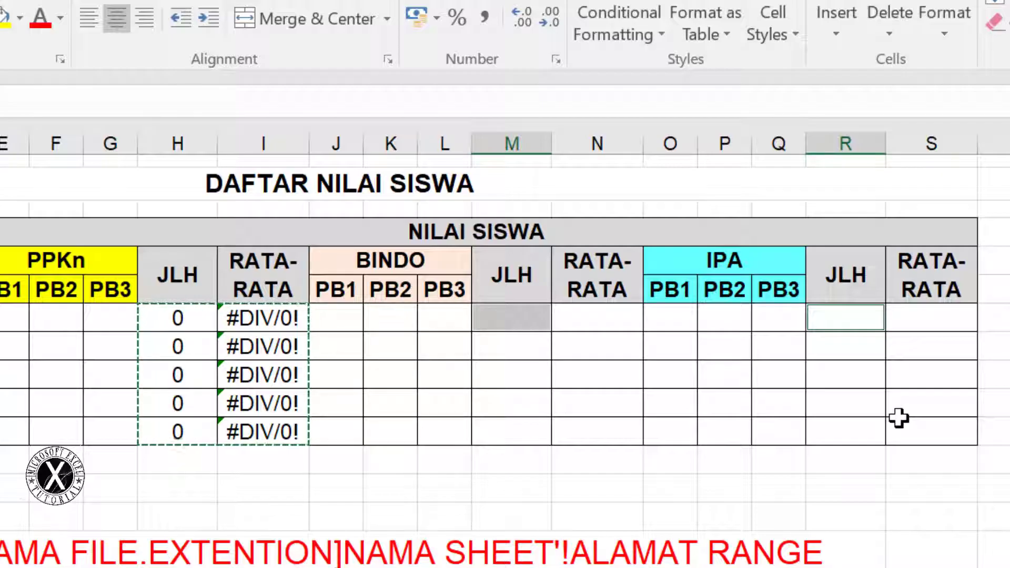
pyautogui.hotkey('ctrl', 'v')
pyautogui.click(904, 426)
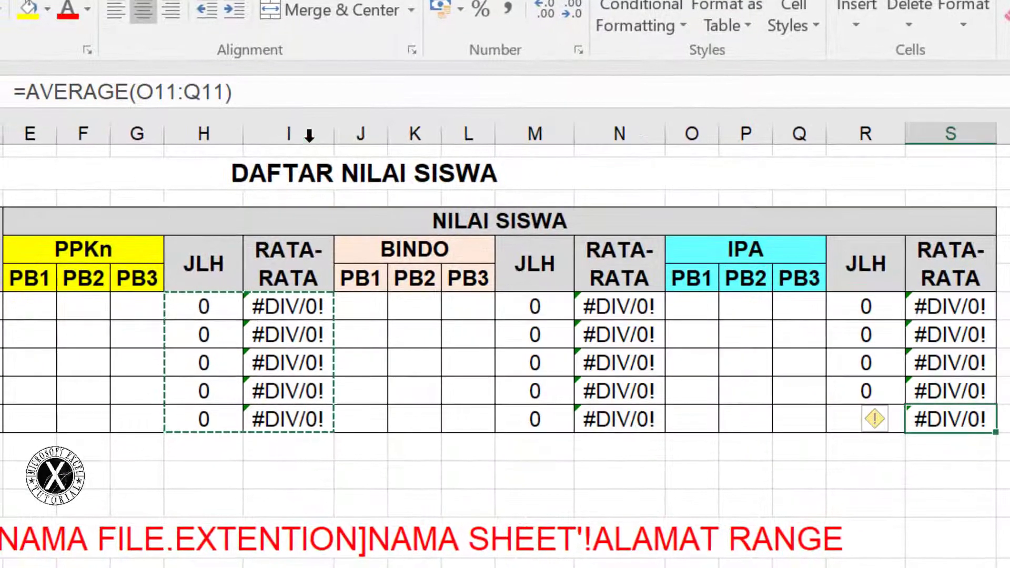
pyautogui.click(302, 91)
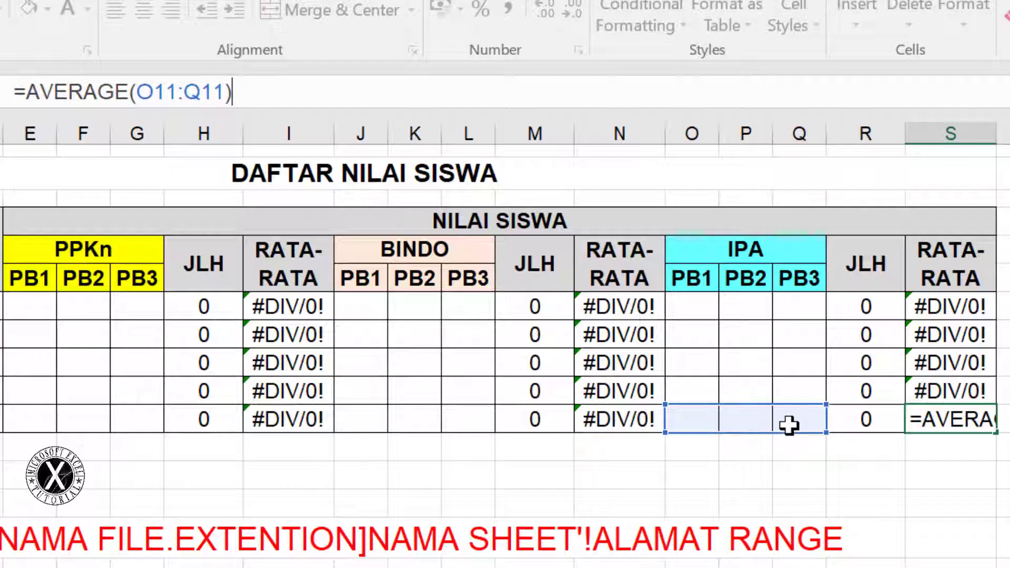
pyautogui.press('Return')
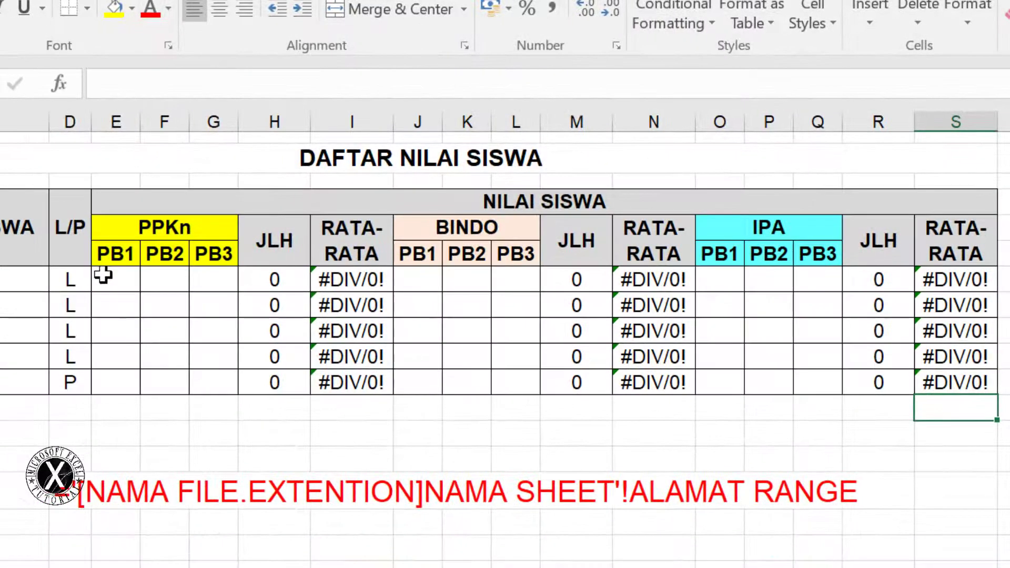
# Enter 88 at once into PPKn cells E7, F9, G7, E11, G10, E9 and G11
pyautogui.moveTo(103, 274); pyautogui.dragTo(178, 318)
pyautogui.keyDown('ctrl'); pyautogui.click(211, 352); pyautogui.keyUp('ctrl')
pyautogui.keyDown('ctrl'); pyautogui.click(158, 375); pyautogui.keyUp('ctrl')
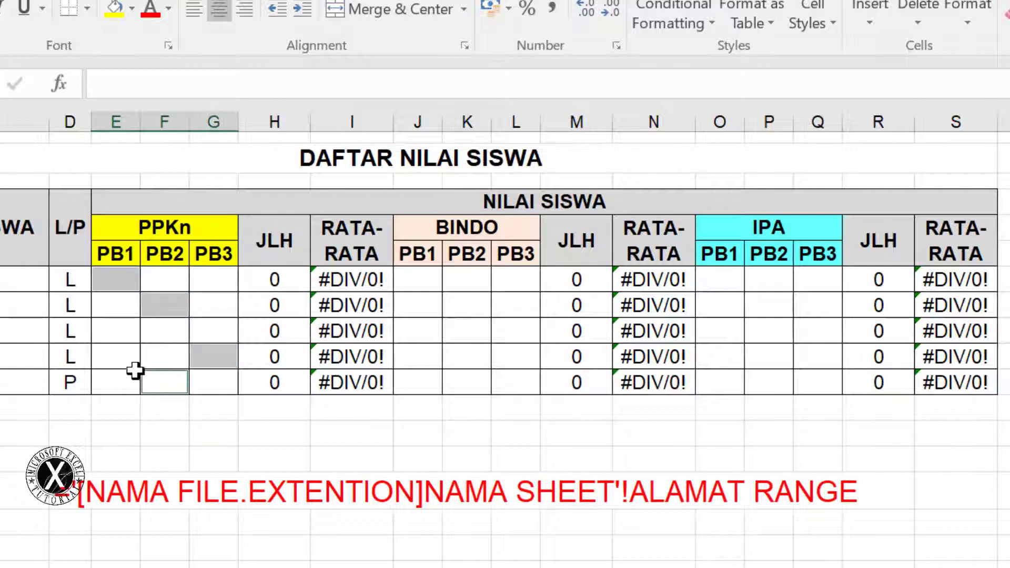
pyautogui.keyDown('ctrl'); pyautogui.click(109, 364); pyautogui.keyUp('ctrl')
pyautogui.keyDown('ctrl'); pyautogui.click(223, 284); pyautogui.keyUp('ctrl')
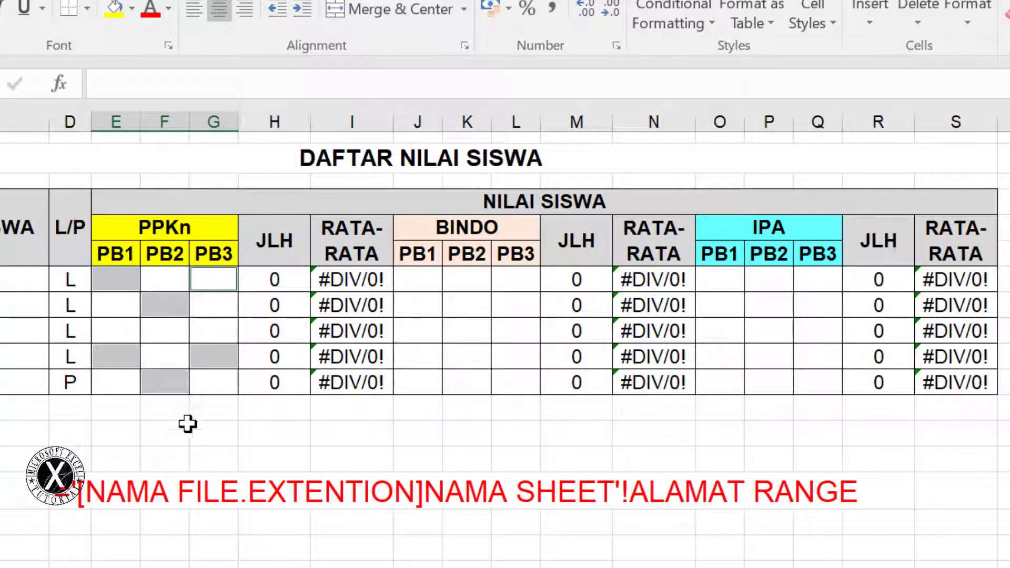
pyautogui.click(119, 284)
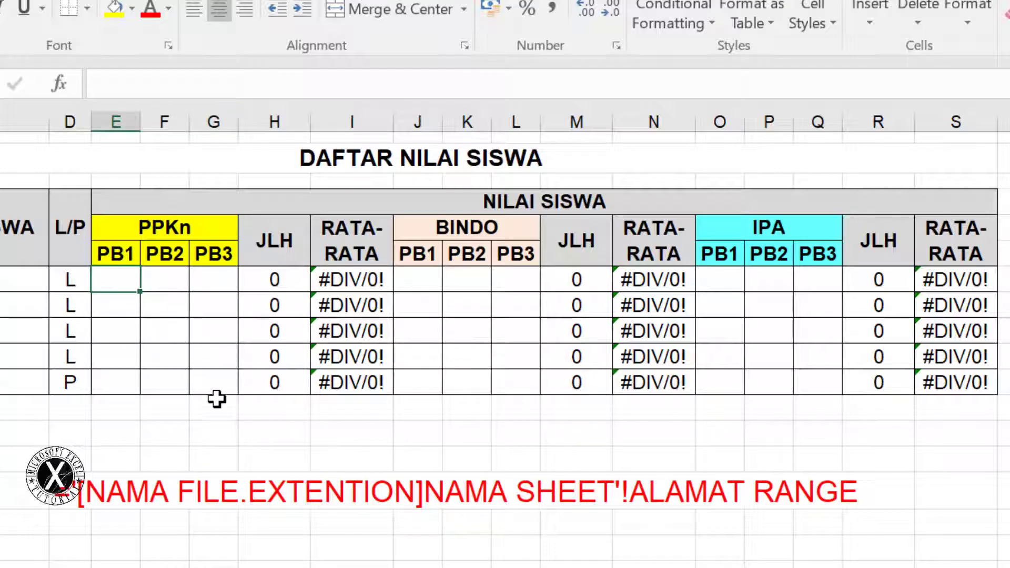
pyautogui.keyDown('ctrl'); pyautogui.click(171, 326); pyautogui.keyUp('ctrl')
pyautogui.keyDown('ctrl'); pyautogui.click(216, 281); pyautogui.keyUp('ctrl')
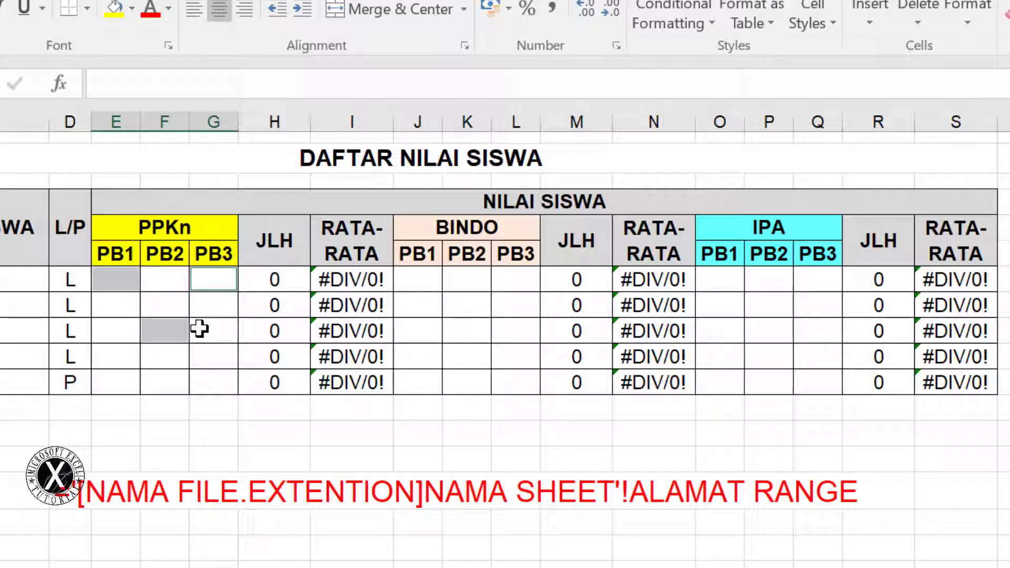
pyautogui.keyDown('ctrl'); pyautogui.click(107, 382); pyautogui.keyUp('ctrl')
pyautogui.keyDown('ctrl'); pyautogui.click(211, 359); pyautogui.keyUp('ctrl')
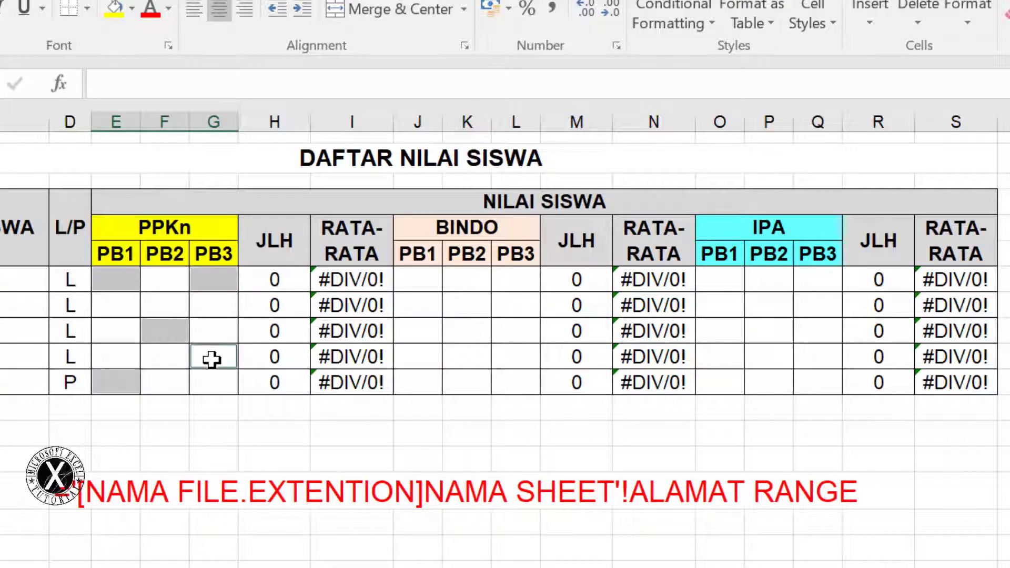
pyautogui.keyDown('ctrl'); pyautogui.click(112, 332); pyautogui.keyUp('ctrl')
pyautogui.keyDown('ctrl'); pyautogui.click(216, 388); pyautogui.keyUp('ctrl')
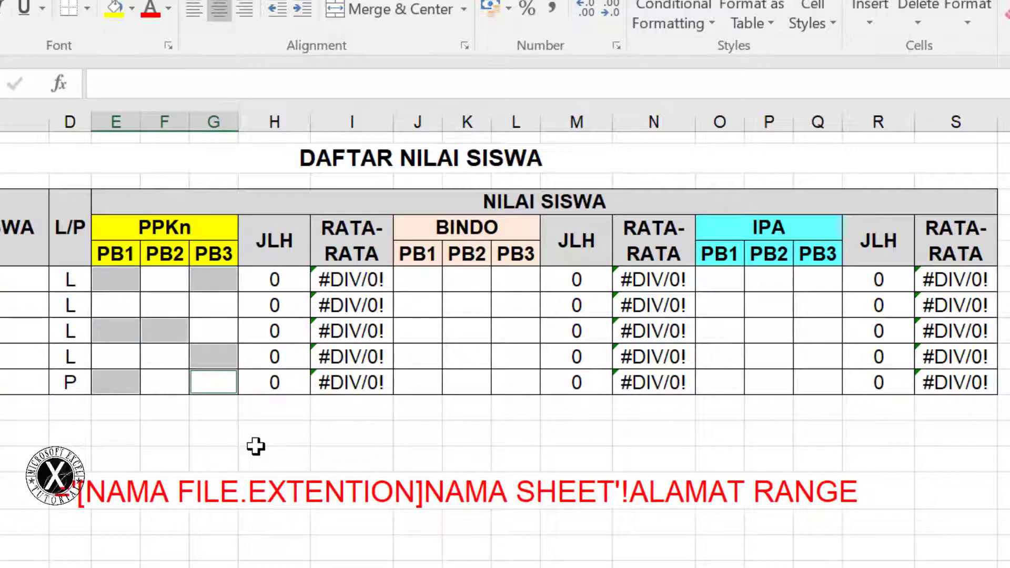
pyautogui.write('88')
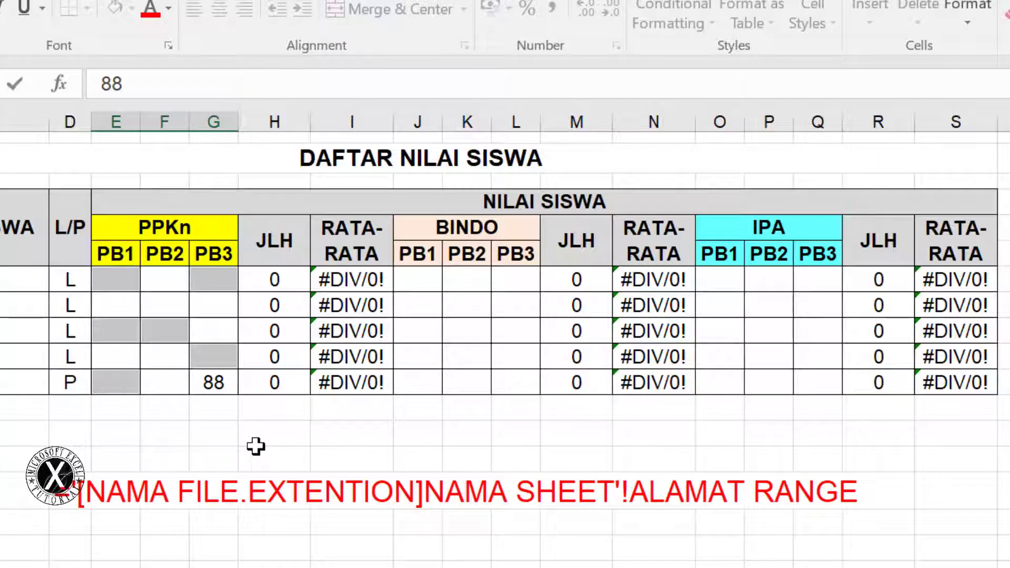
pyautogui.hotkey('ctrl', 'Return')
# Enter 77 into PPKn cells E8, F7, F8, G8, F10 and F11
pyautogui.click(129, 304)
pyautogui.keyDown('ctrl'); pyautogui.click(164, 283); pyautogui.keyUp('ctrl')
pyautogui.keyDown('ctrl'); pyautogui.click(170, 305); pyautogui.keyUp('ctrl')
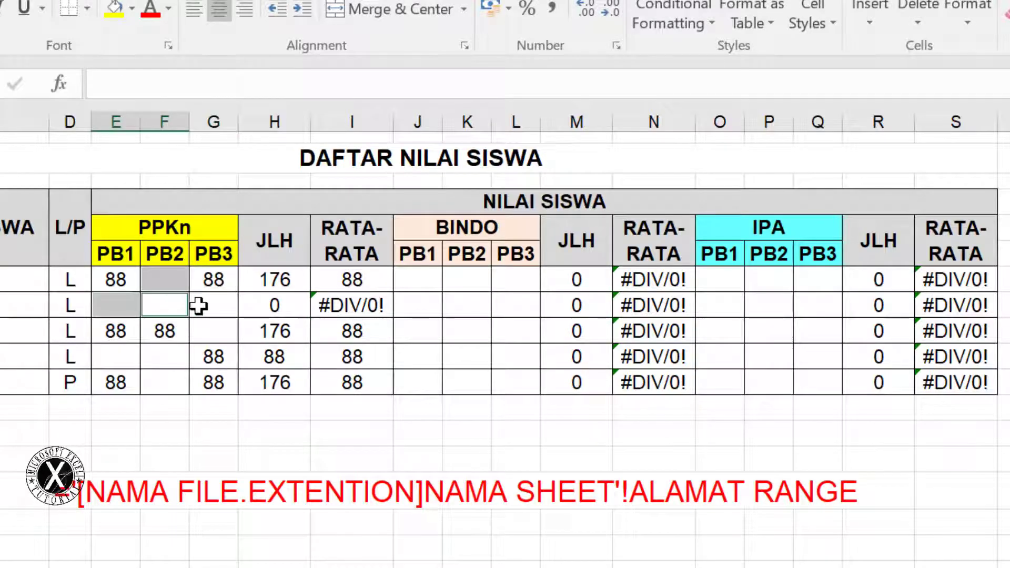
pyautogui.keyDown('ctrl'); pyautogui.click(225, 309); pyautogui.keyUp('ctrl')
pyautogui.keyDown('ctrl'); pyautogui.click(169, 352); pyautogui.keyUp('ctrl')
pyautogui.keyDown('ctrl'); pyautogui.click(169, 379); pyautogui.keyUp('ctrl')
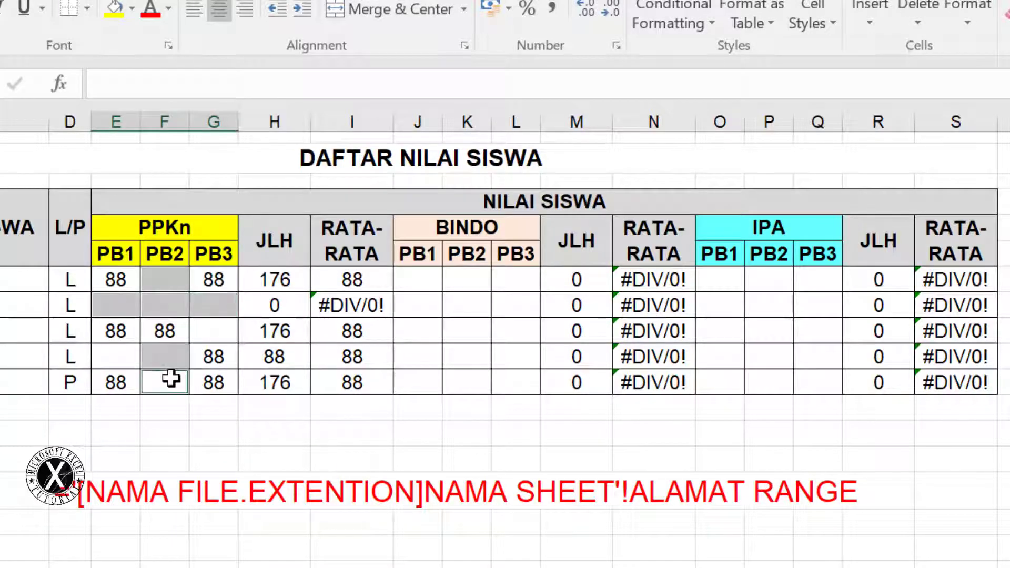
pyautogui.write('77')
pyautogui.hotkey('ctrl', 'Return')
# Enter 60 into PPKn cells E10 and G9
pyautogui.click(113, 355)
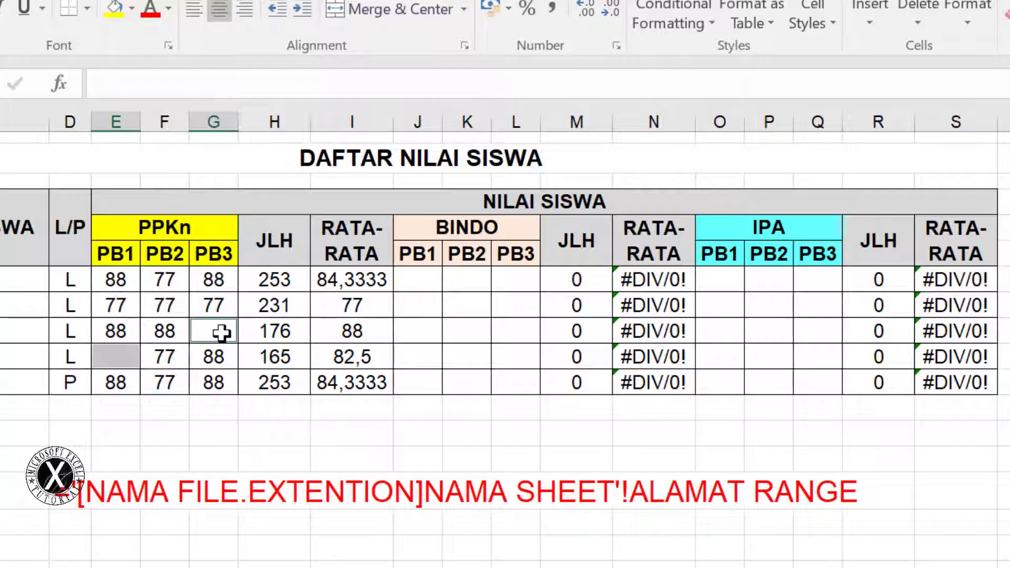
pyautogui.keyDown('ctrl'); pyautogui.click(219, 332); pyautogui.keyUp('ctrl')
pyautogui.write('60')
pyautogui.hotkey('ctrl', 'Return')
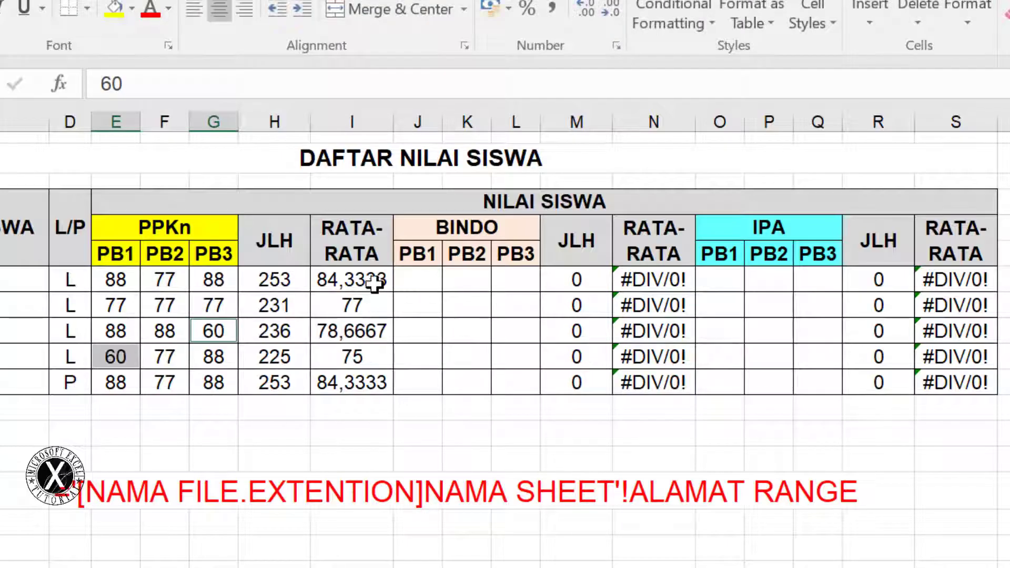
# Show the PPKn averages I7:I11 with two decimal places
pyautogui.moveTo(374, 284); pyautogui.dragTo(363, 383)
pyautogui.click(611, 10)
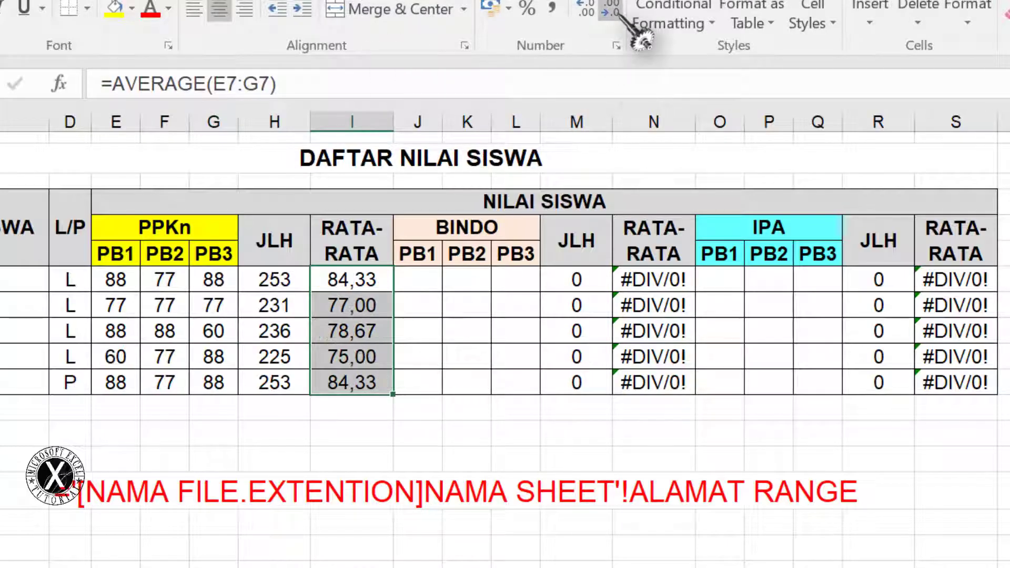
pyautogui.click(611, 10)
pyautogui.click(584, 9)
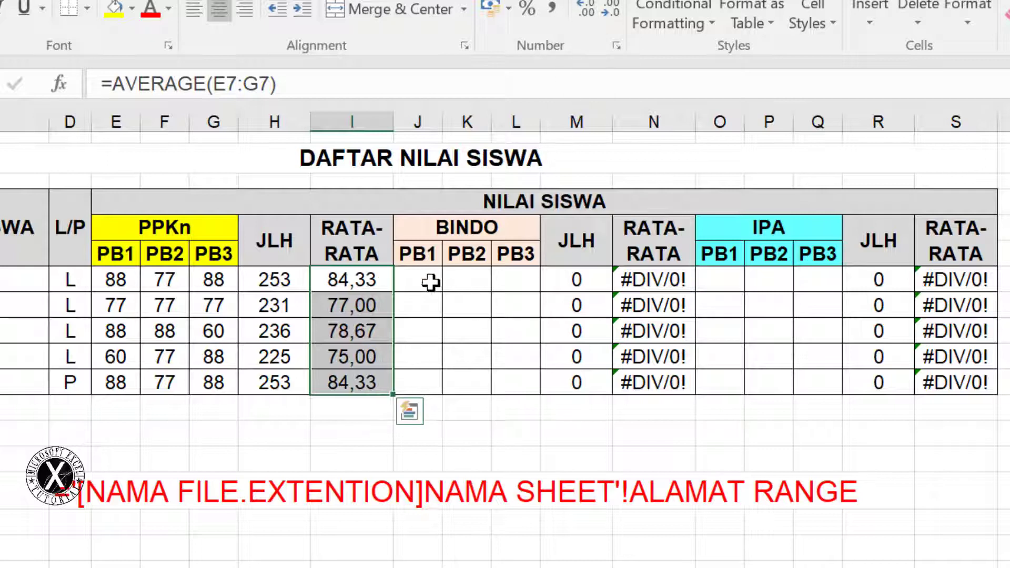
# Enter 80 into BINDO cells J7, L7, K9, J11 and L9
pyautogui.click(431, 282)
pyautogui.keyDown('ctrl'); pyautogui.click(514, 280); pyautogui.keyUp('ctrl')
pyautogui.keyDown('ctrl'); pyautogui.click(466, 331); pyautogui.keyUp('ctrl')
pyautogui.keyDown('ctrl'); pyautogui.click(421, 378); pyautogui.keyUp('ctrl')
pyautogui.keyDown('ctrl'); pyautogui.click(517, 332); pyautogui.keyUp('ctrl')
pyautogui.write('80')
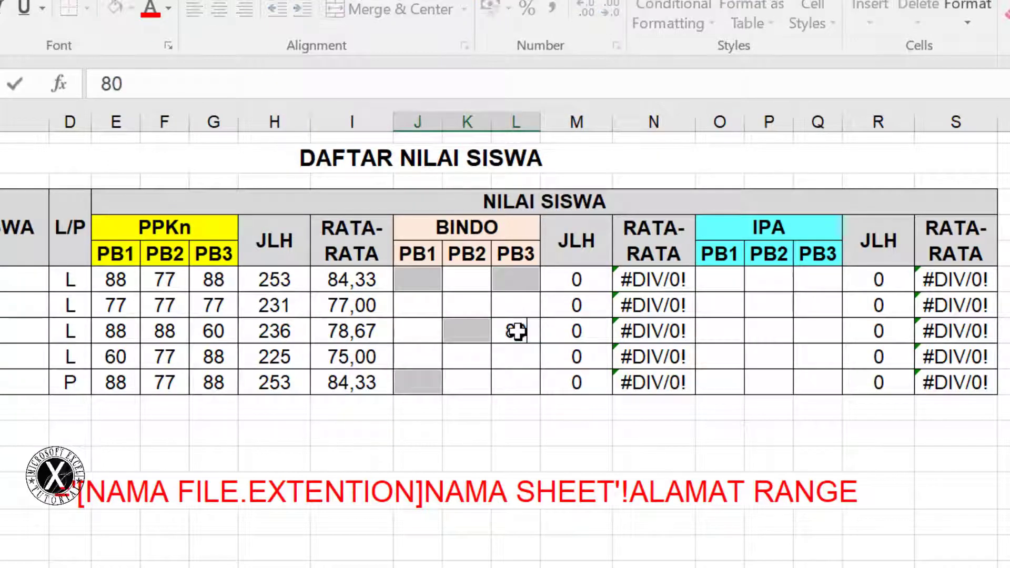
pyautogui.hotkey('ctrl', 'Return')
# Enter 77 into BINDO cells J8, K8, K11, L11 and J10
pyautogui.click(415, 311)
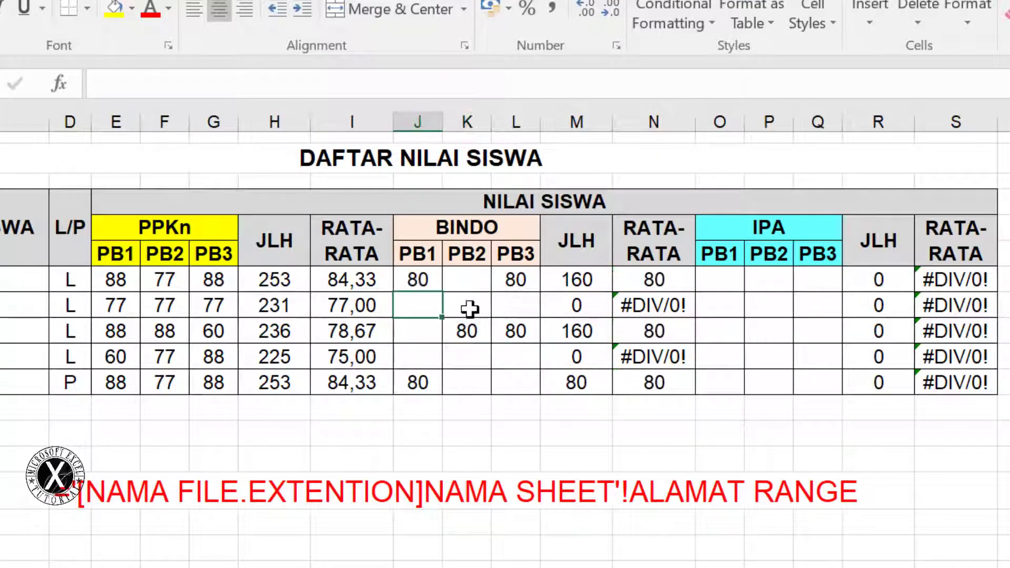
pyautogui.keyDown('ctrl'); pyautogui.click(467, 307); pyautogui.keyUp('ctrl')
pyautogui.keyDown('ctrl'); pyautogui.click(481, 389); pyautogui.keyUp('ctrl')
pyautogui.keyDown('ctrl'); pyautogui.click(520, 374); pyautogui.keyUp('ctrl')
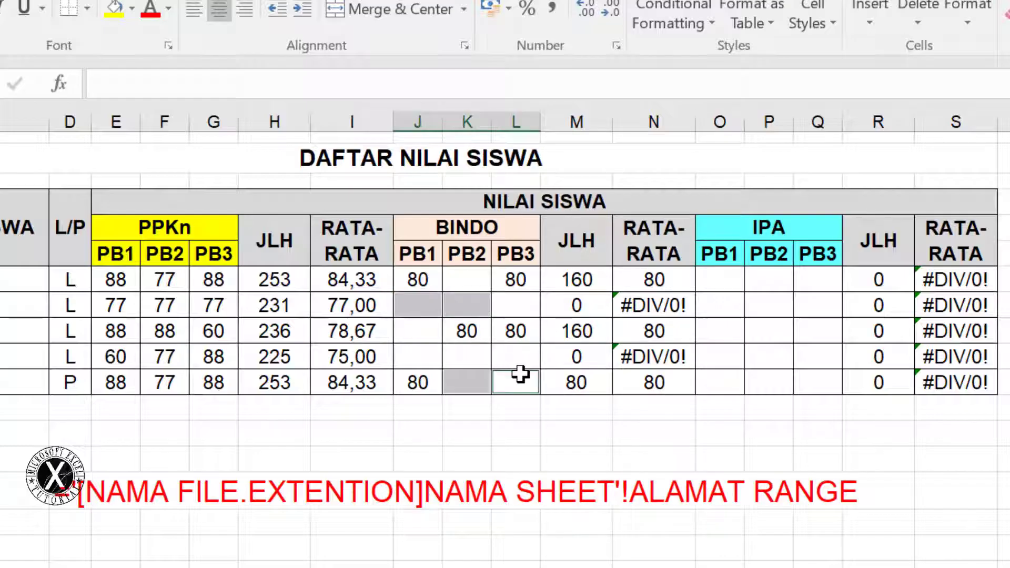
pyautogui.keyDown('ctrl'); pyautogui.click(432, 351); pyautogui.keyUp('ctrl')
pyautogui.write('77')
pyautogui.hotkey('ctrl', 'Return')
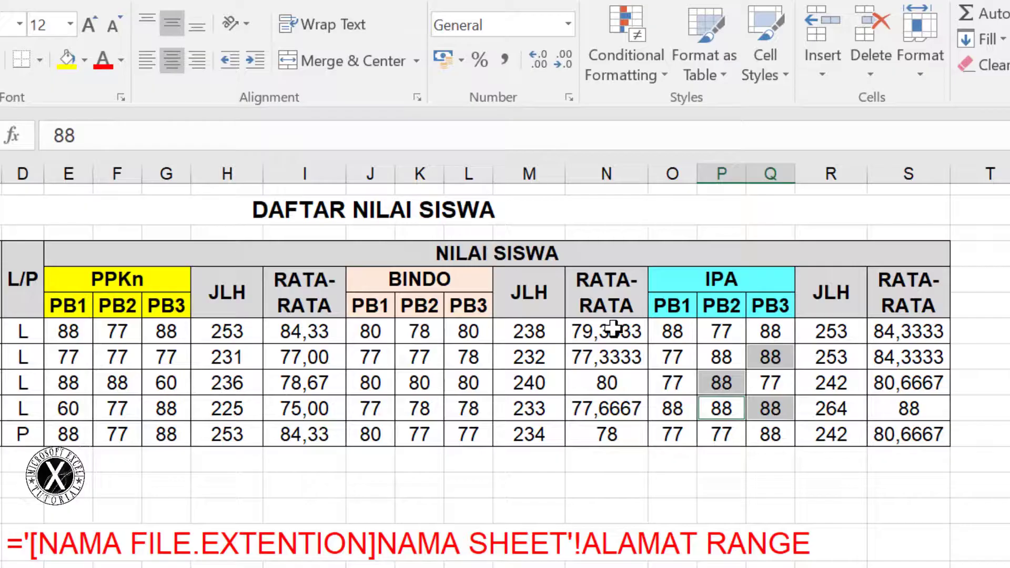
# Show the BINDO and IPA averages N7:N11 and S7:S11 with two decimals
pyautogui.moveTo(614, 328); pyautogui.dragTo(617, 429)
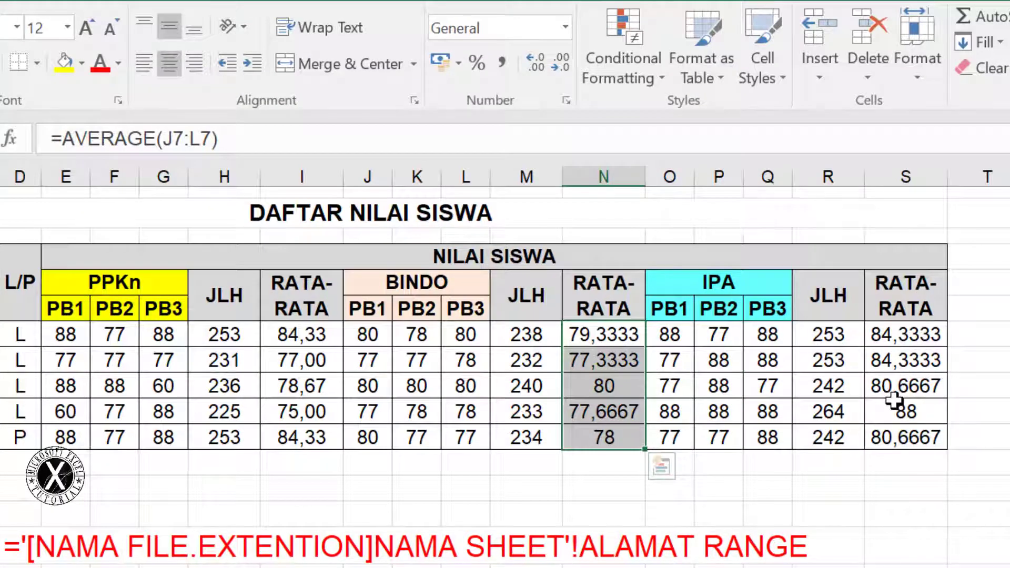
pyautogui.keyDown('ctrl'); pyautogui.moveTo(902, 335); pyautogui.dragTo(916, 436); pyautogui.keyUp('ctrl')
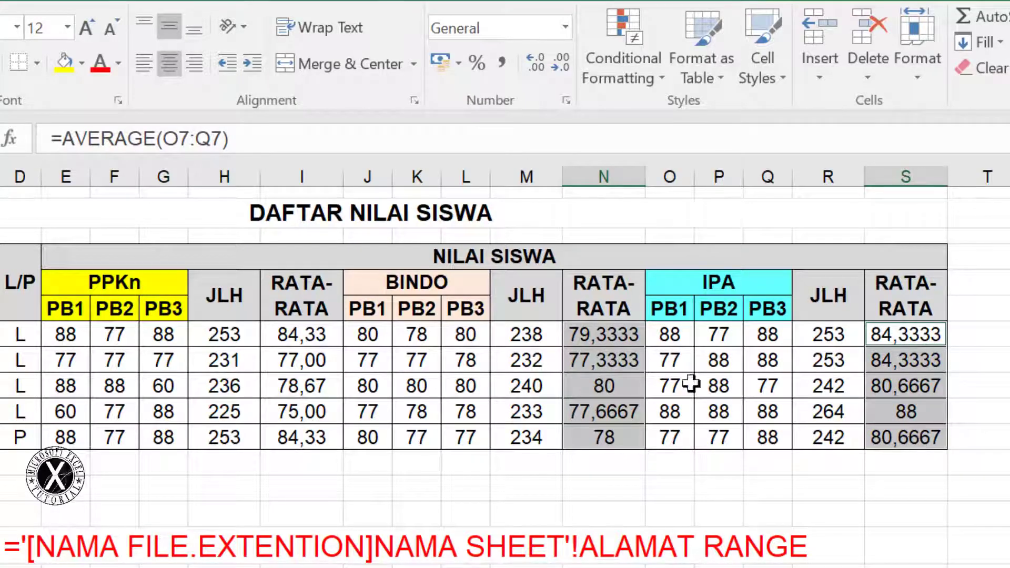
pyautogui.click(560, 64)
pyautogui.click(559, 65)
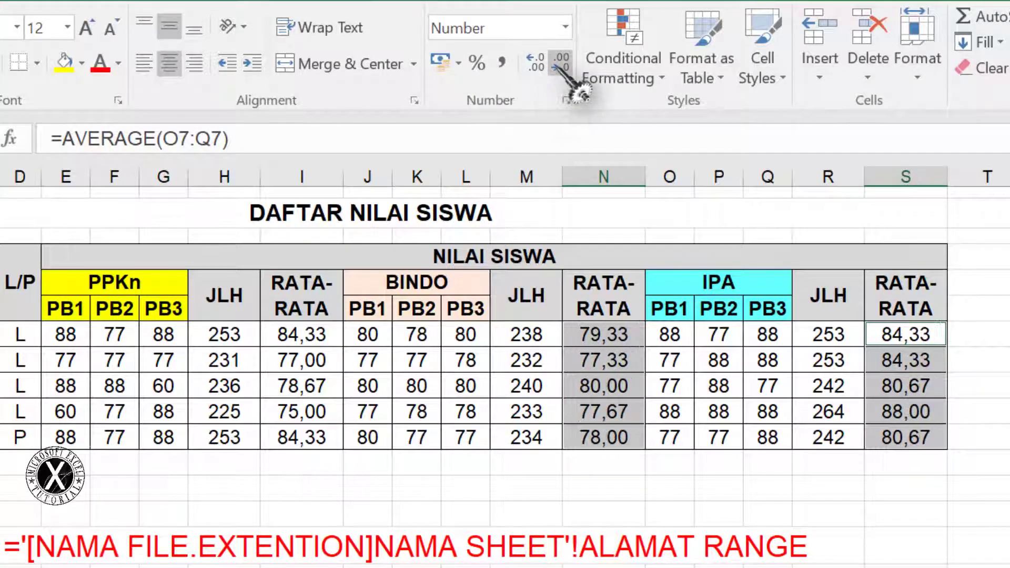
pyautogui.click(901, 490)
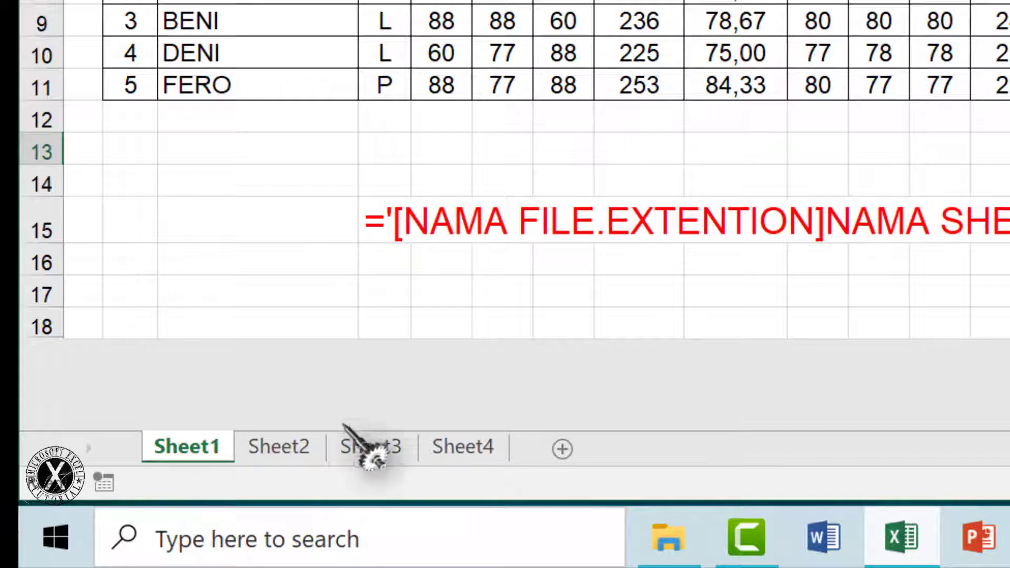
# Give the grade-table sheet, formerly Sheet1, the tab name NILAI
pyautogui.doubleClick(202, 446)
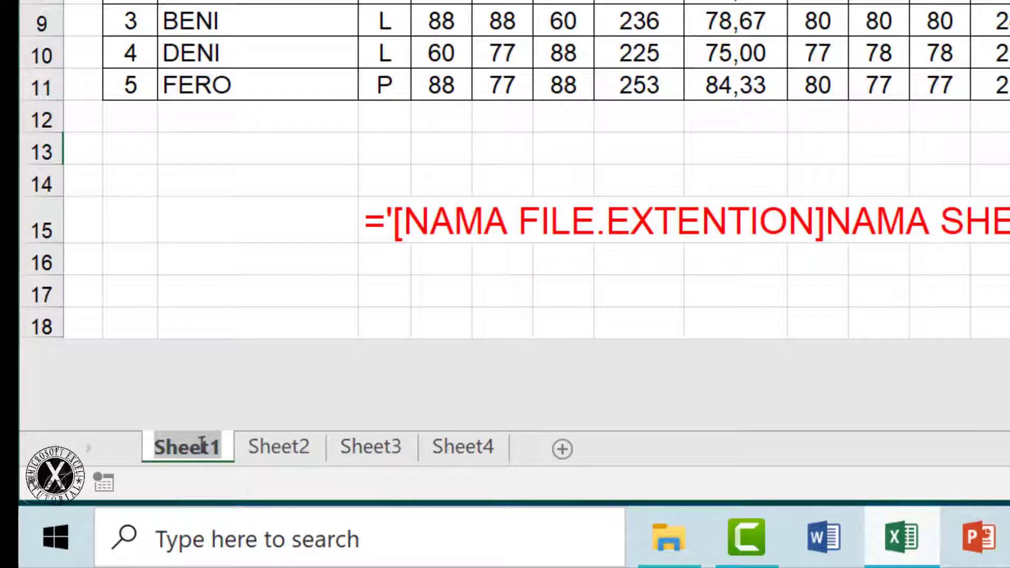
pyautogui.write('NILAI')
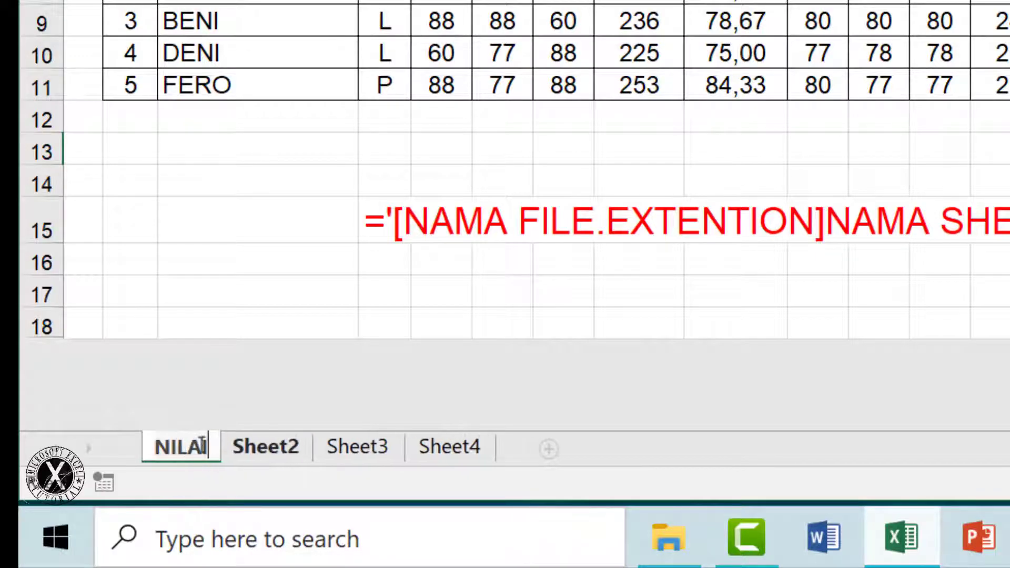
pyautogui.press('Return')
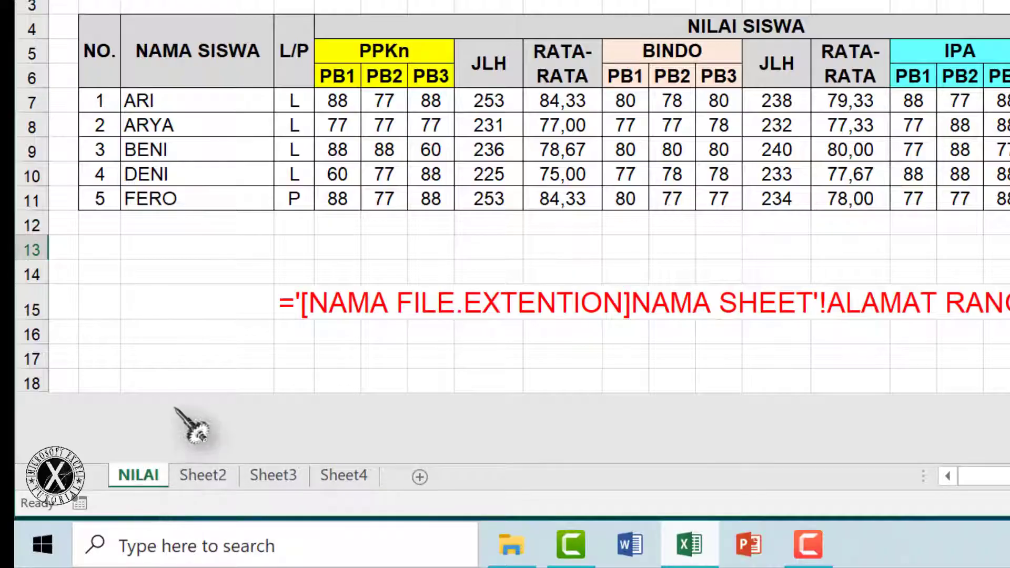
pyautogui.click(203, 477)
pyautogui.click(276, 475)
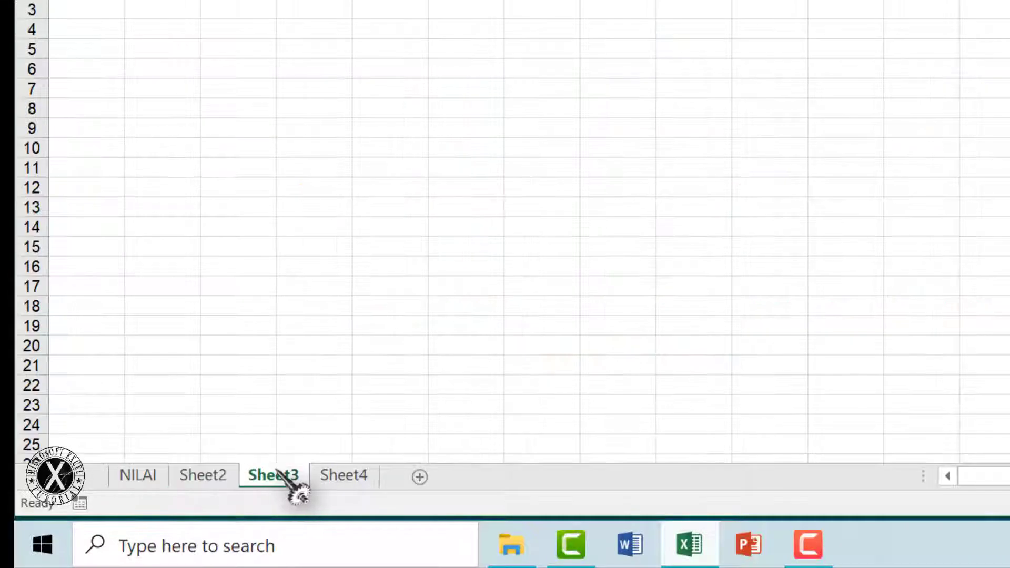
pyautogui.click(344, 478)
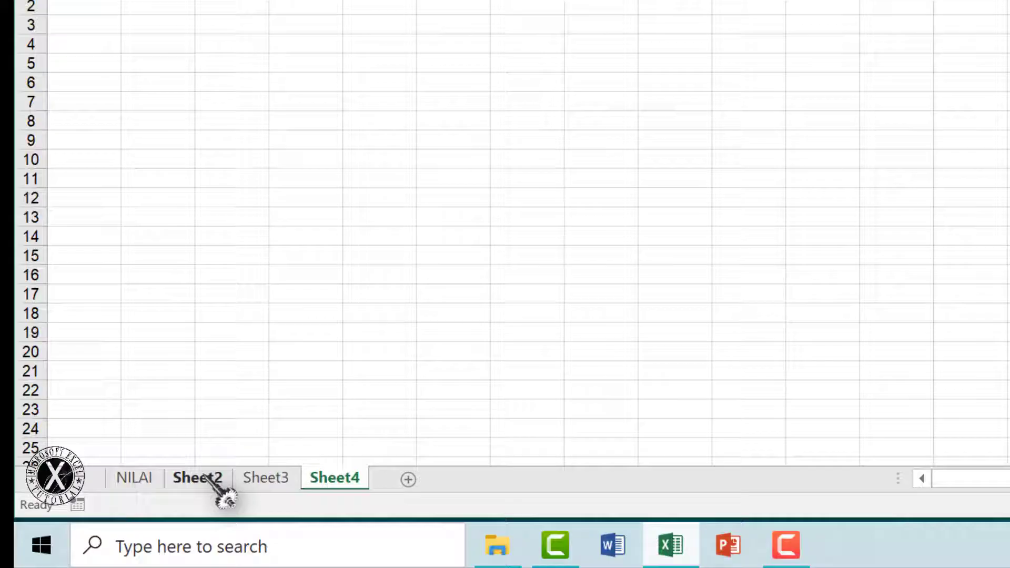
pyautogui.click(198, 478)
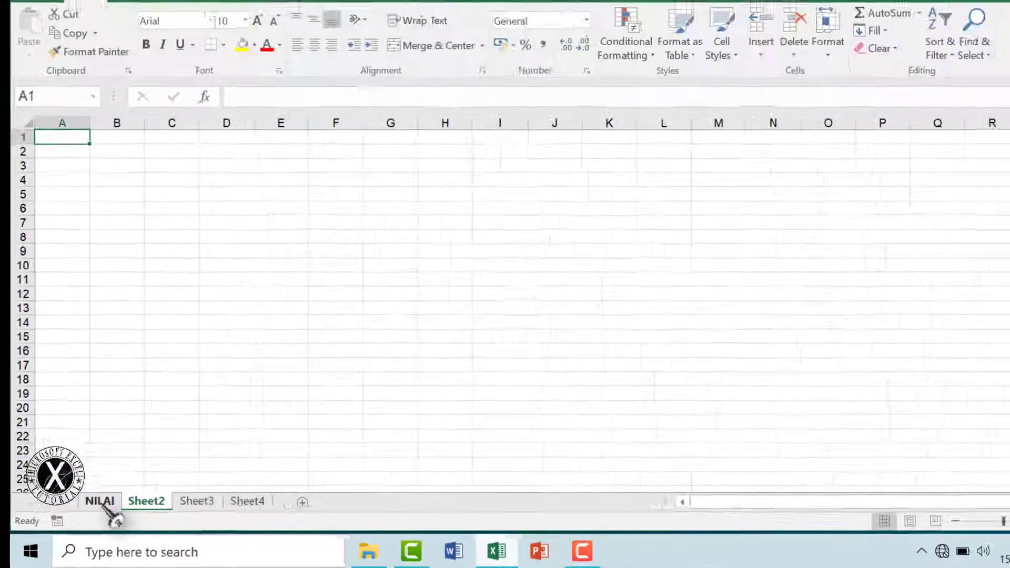
pyautogui.click(134, 477)
pyautogui.click(655, 338)
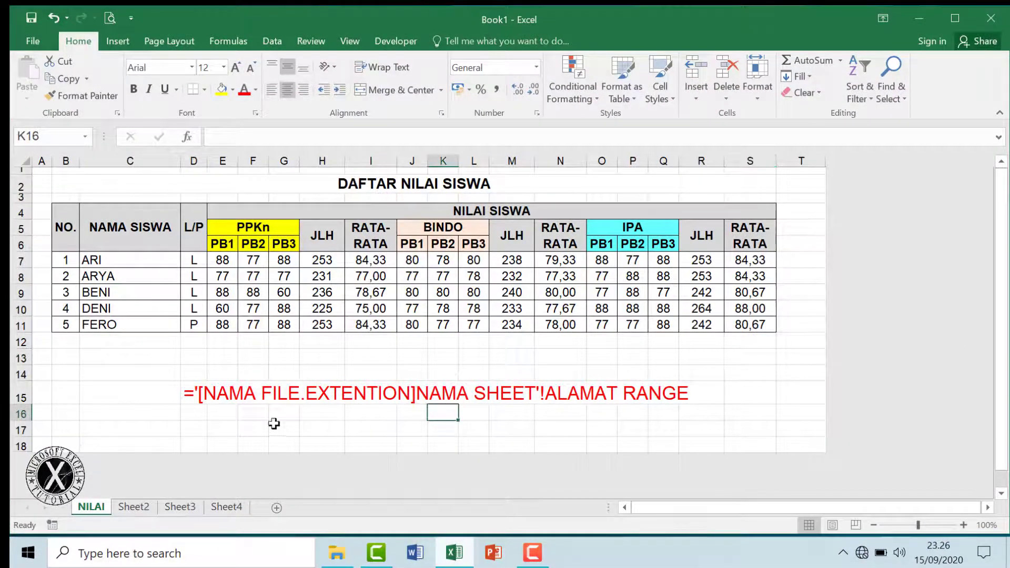
pyautogui.click(243, 424)
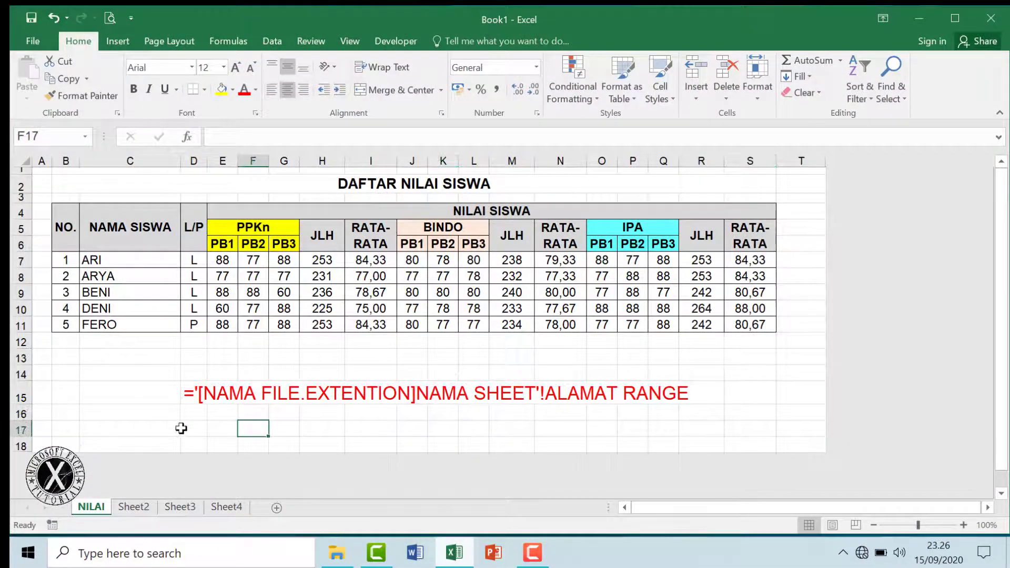
pyautogui.click(138, 426)
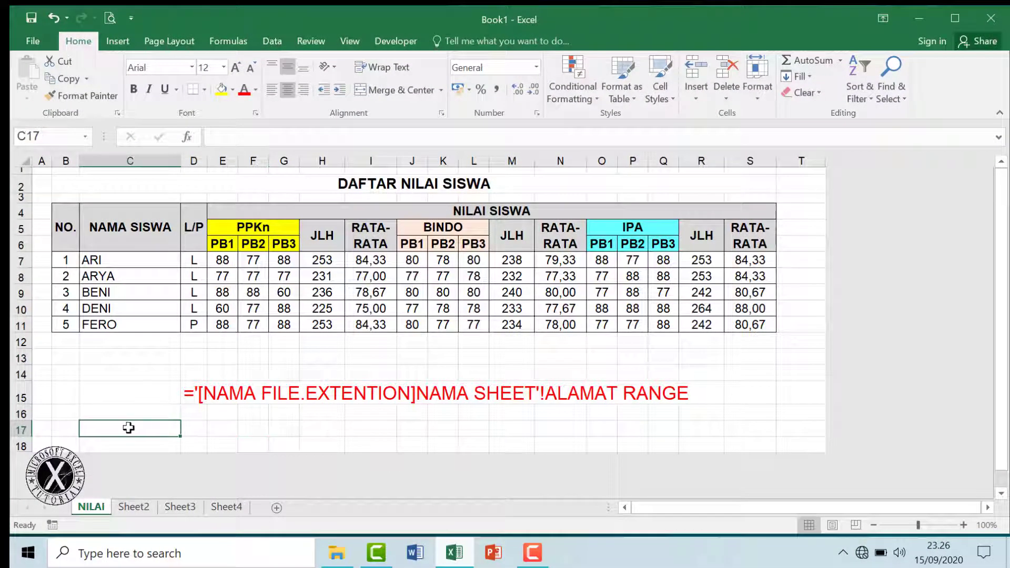
pyautogui.click(313, 426)
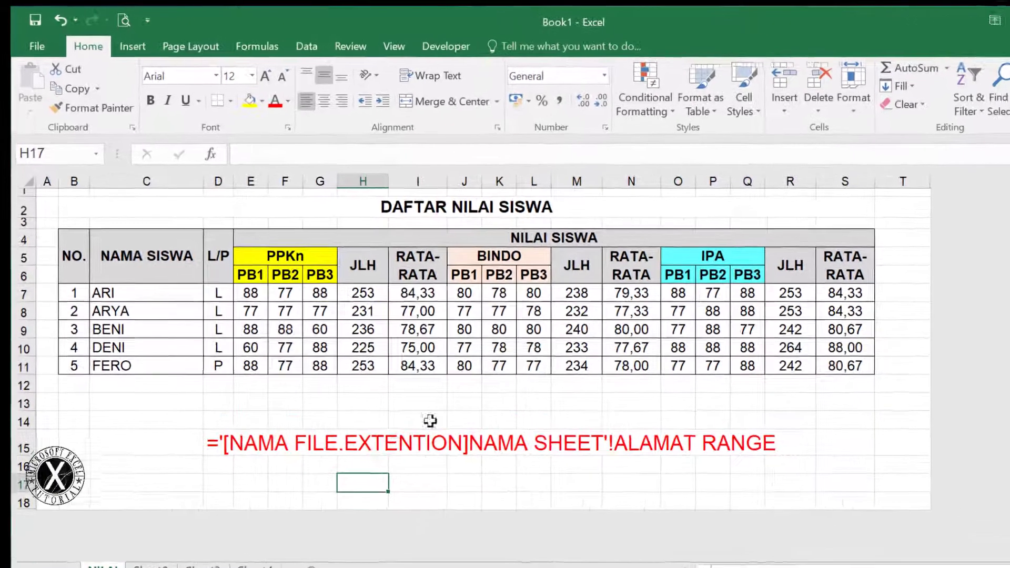
pyautogui.moveTo(310, 410); pyautogui.dragTo(879, 482)
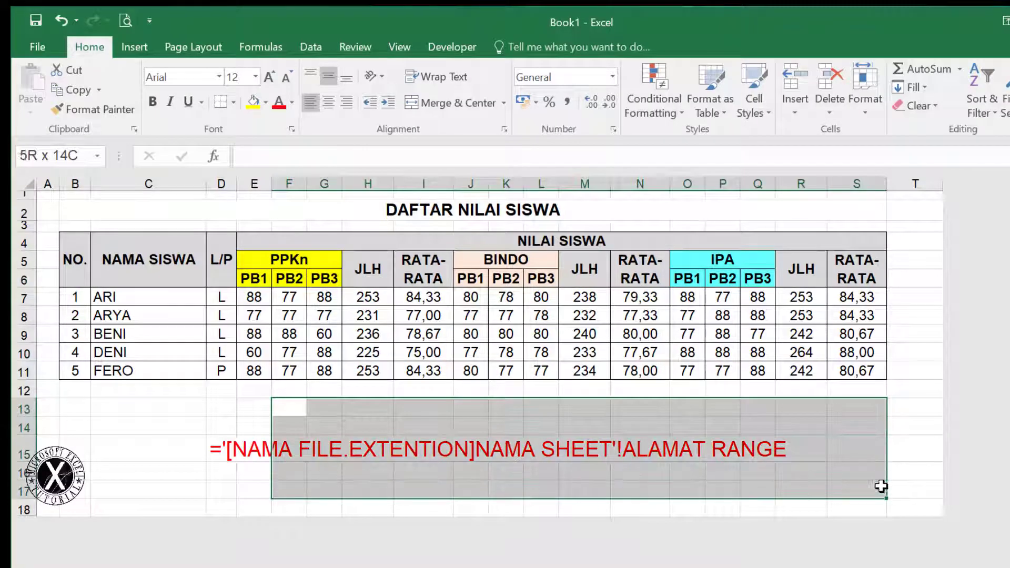
pyautogui.moveTo(95, 211); pyautogui.dragTo(902, 475)
pyautogui.click(857, 509)
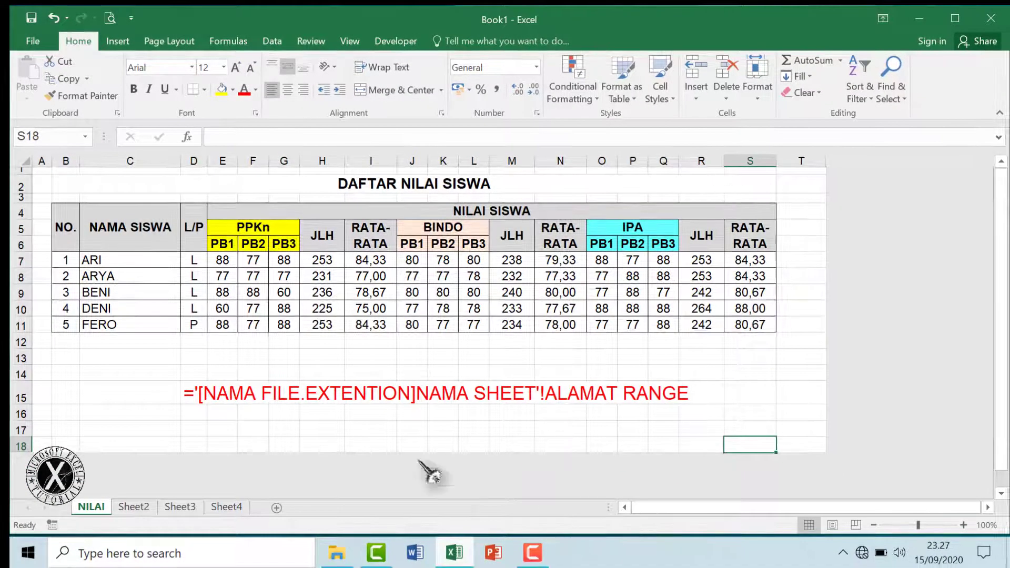
pyautogui.click(452, 558)
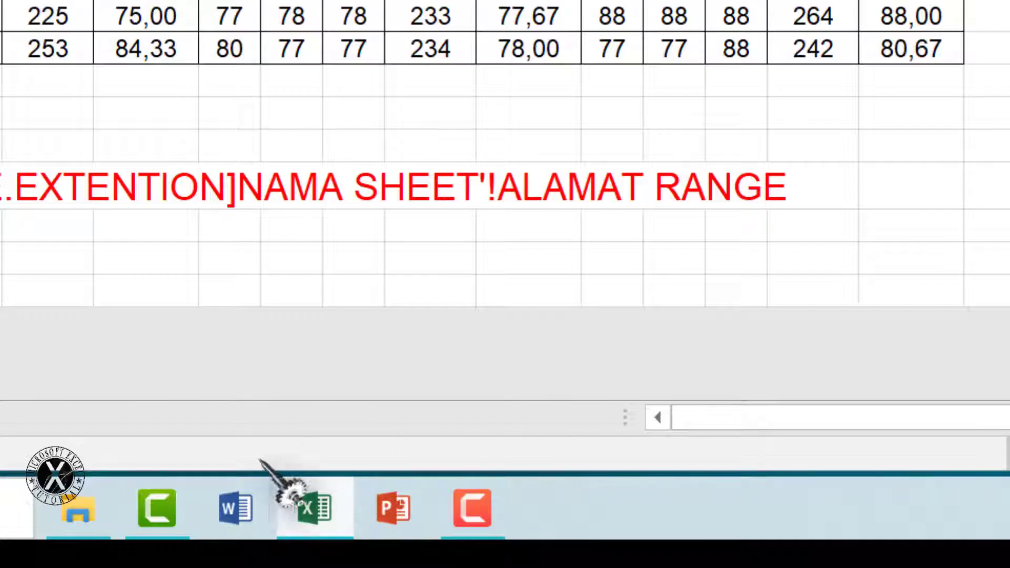
# Launch a second blank Excel 2016 window, then return to Book1 and select the B4:D6 headers
pyautogui.rightClick(316, 513)
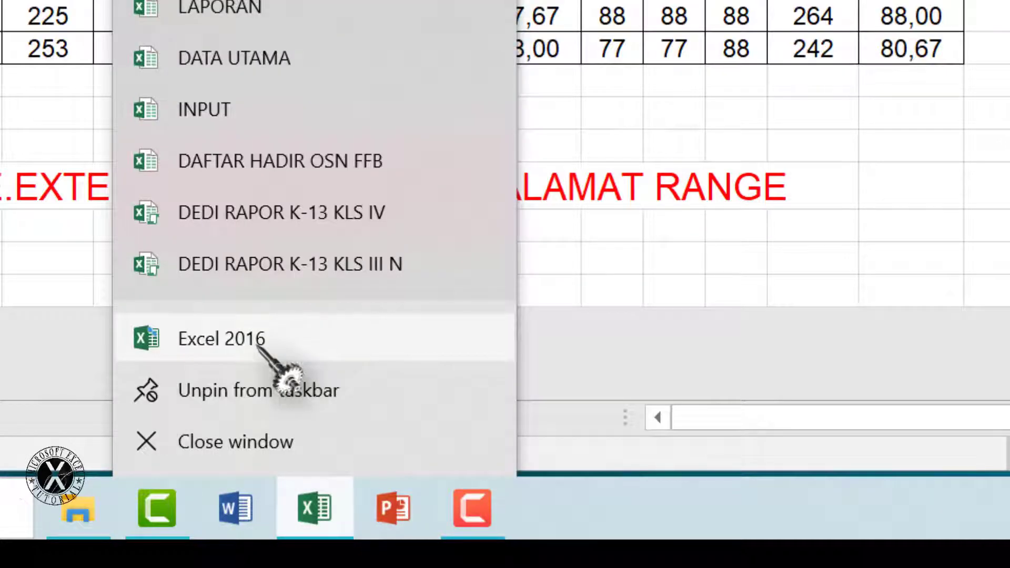
pyautogui.click(292, 340)
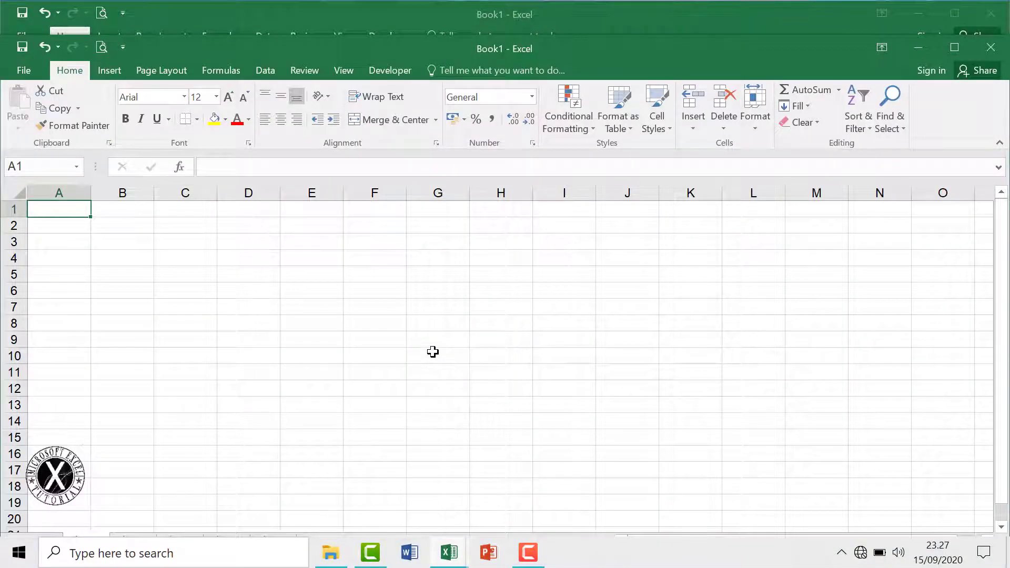
pyautogui.click(450, 555)
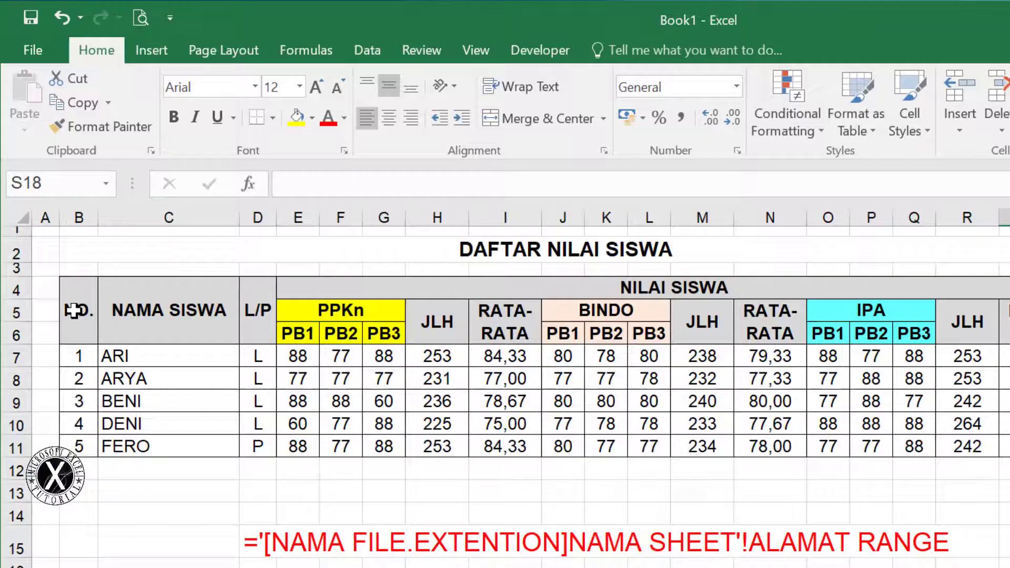
pyautogui.moveTo(74, 311); pyautogui.dragTo(248, 311)
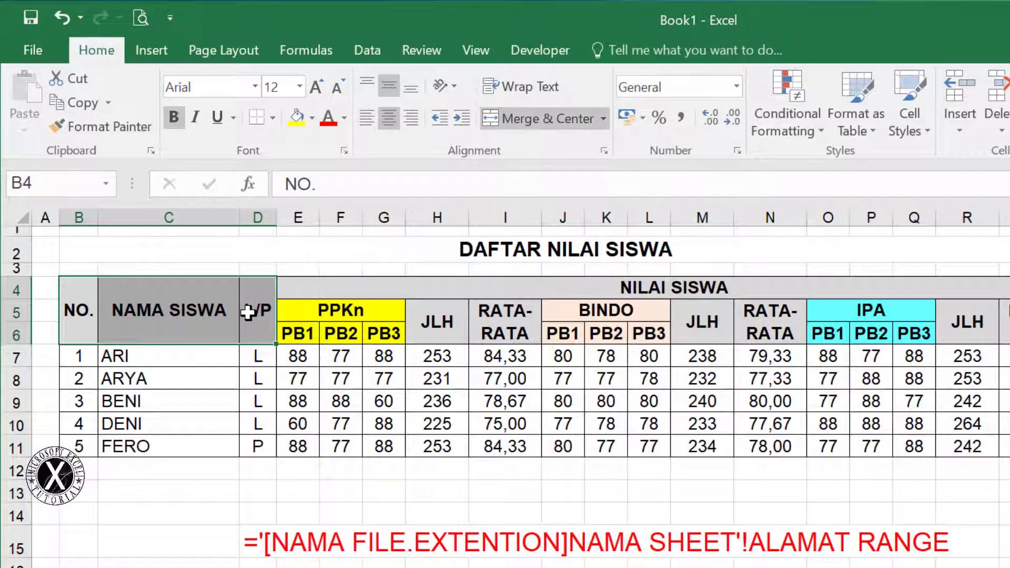
# Copy the NO., NAMA SISWA and L/P headers into Book1 and fit columns B–D to them
pyautogui.hotkey('ctrl', 'c')
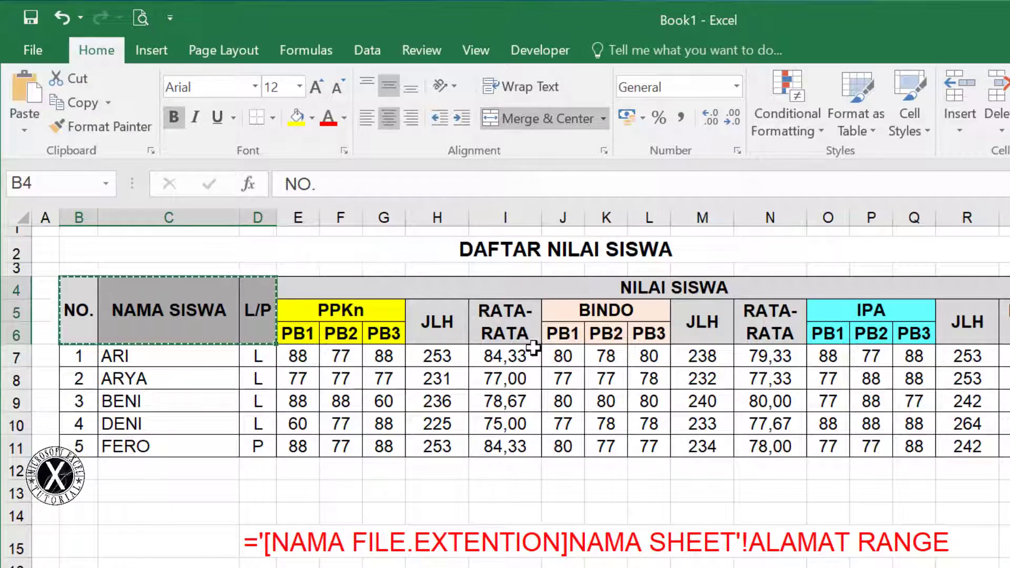
pyautogui.moveTo(448, 552)
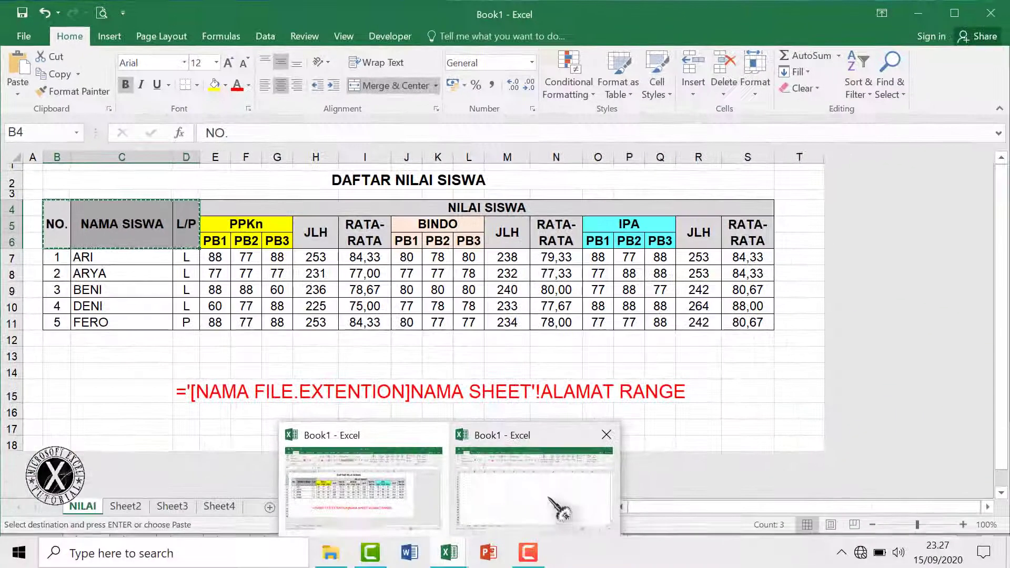
pyautogui.click(555, 508)
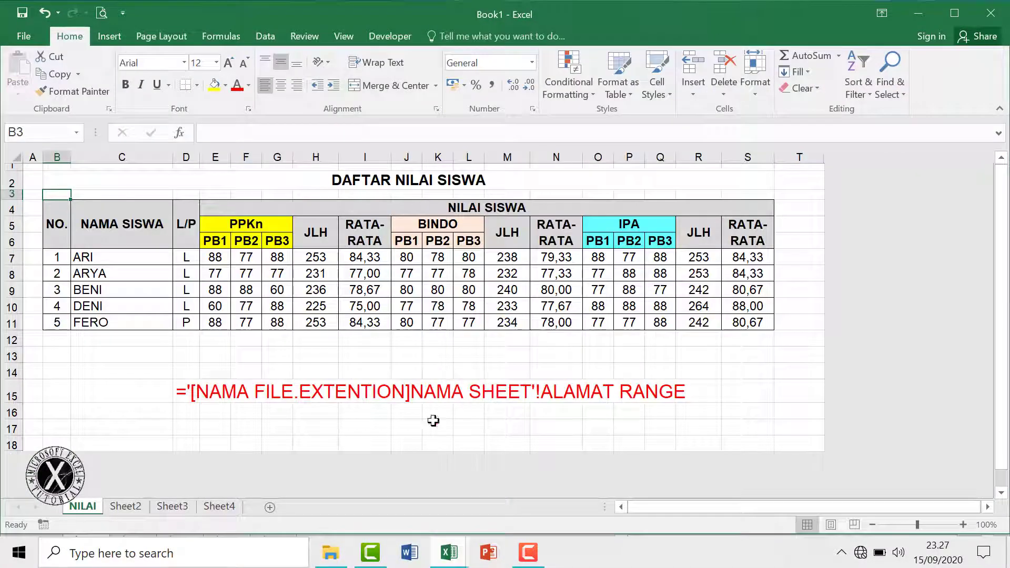
pyautogui.moveTo(451, 555)
pyautogui.click(516, 486)
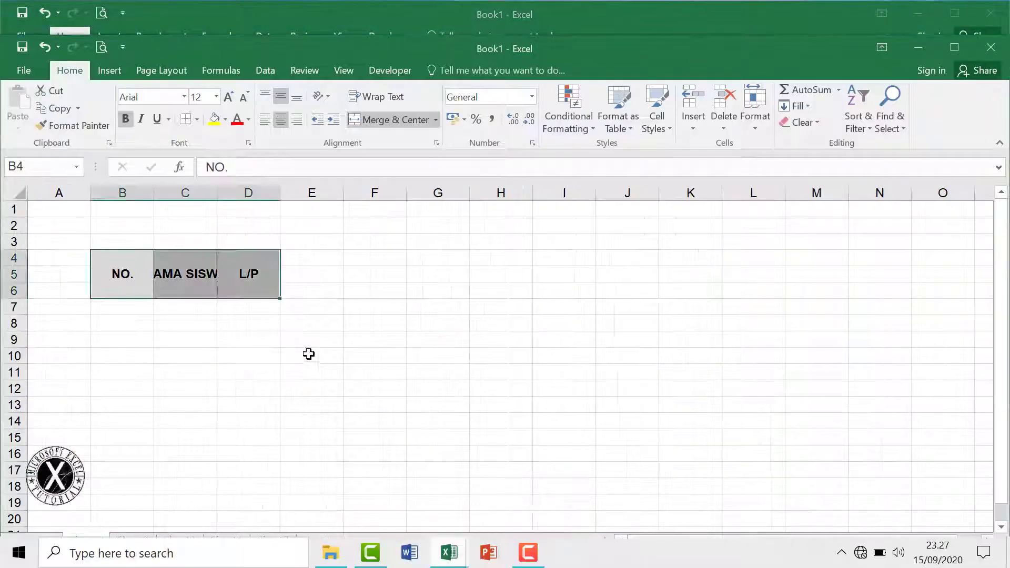
pyautogui.moveTo(153, 187); pyautogui.dragTo(124, 199)
pyautogui.moveTo(183, 225); pyautogui.dragTo(180, 227)
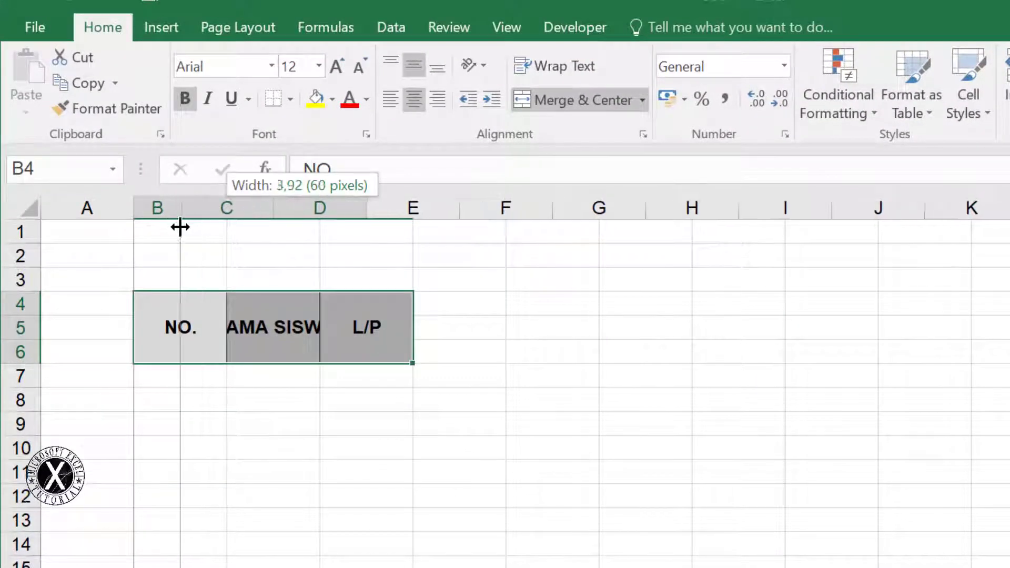
pyautogui.moveTo(180, 227); pyautogui.dragTo(180, 227)
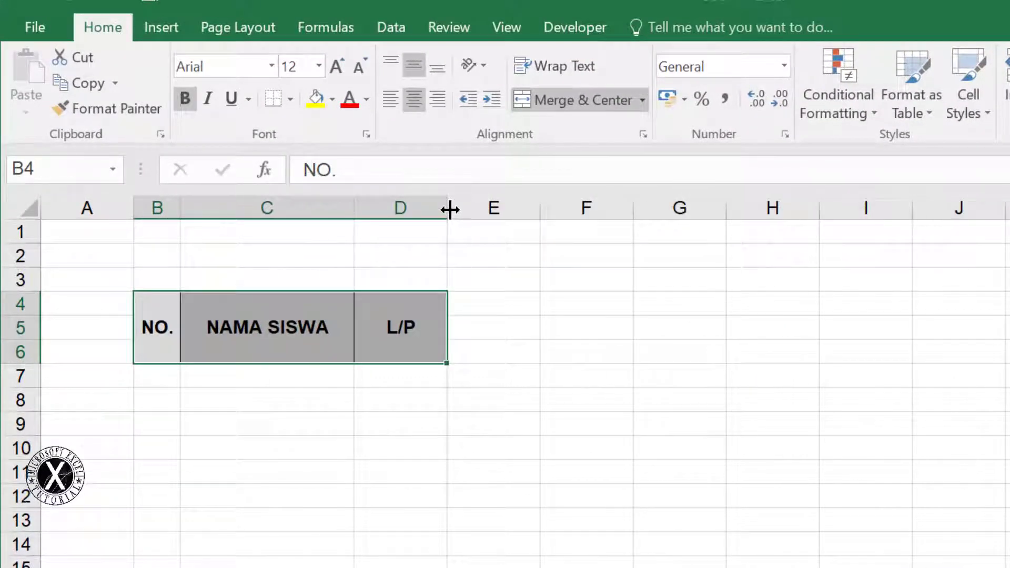
pyautogui.moveTo(447, 207); pyautogui.dragTo(407, 230)
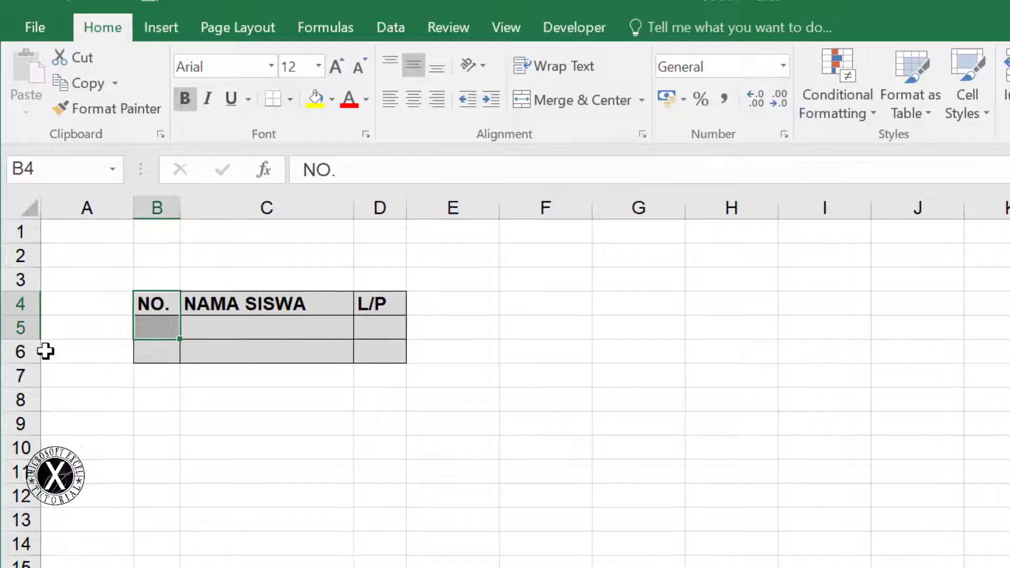
# Unmerge the pasted headers, delete row 6, and merge-centre NO., NAMA SISWA and L/P over rows 4–5
pyautogui.click(20, 351)
pyautogui.click(939, 79)
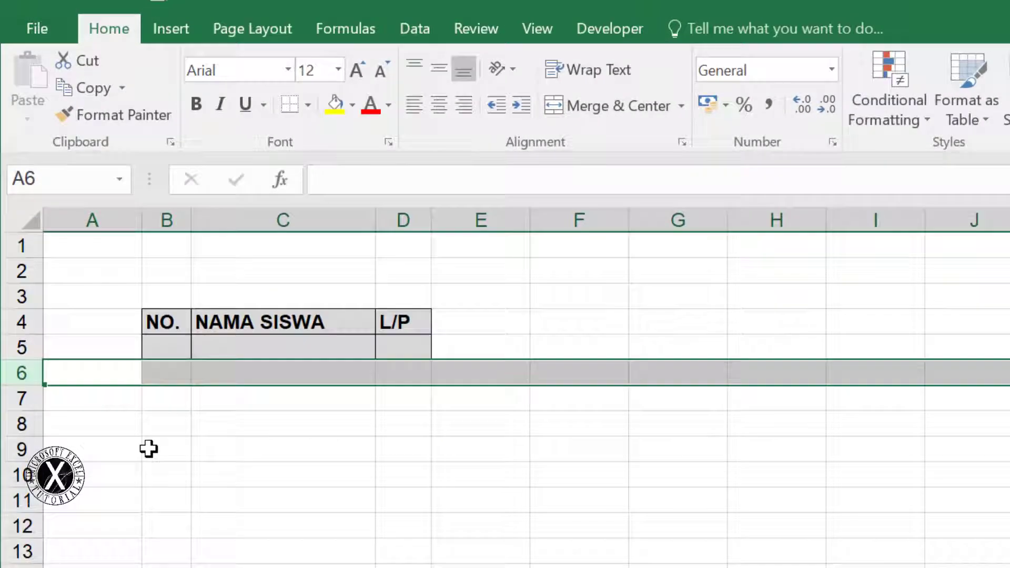
pyautogui.moveTo(139, 289); pyautogui.dragTo(144, 304)
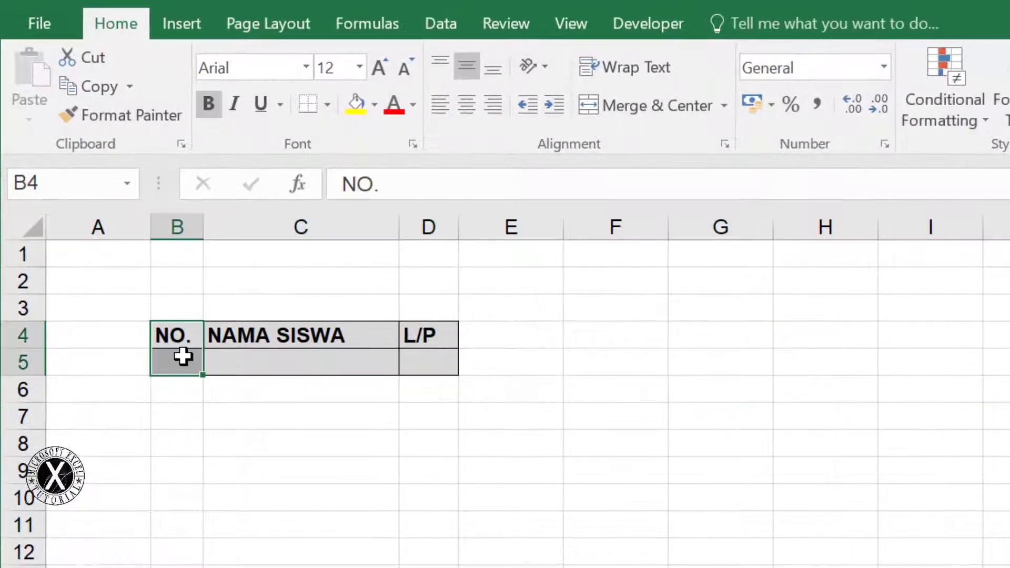
pyautogui.moveTo(307, 341); pyautogui.dragTo(367, 349)
pyautogui.moveTo(433, 335); pyautogui.dragTo(428, 363)
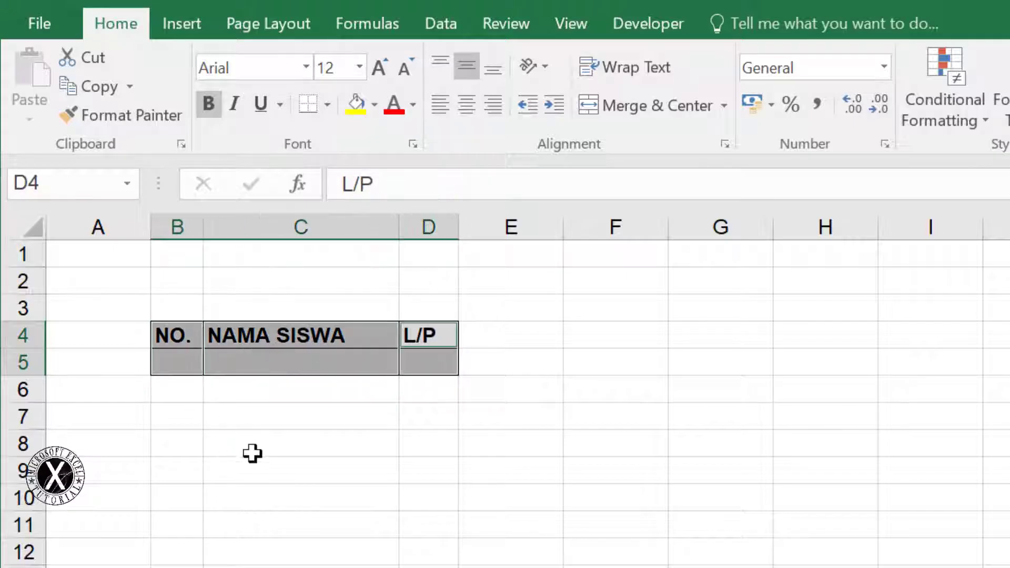
pyautogui.click(252, 449)
pyautogui.moveTo(184, 345); pyautogui.dragTo(180, 368)
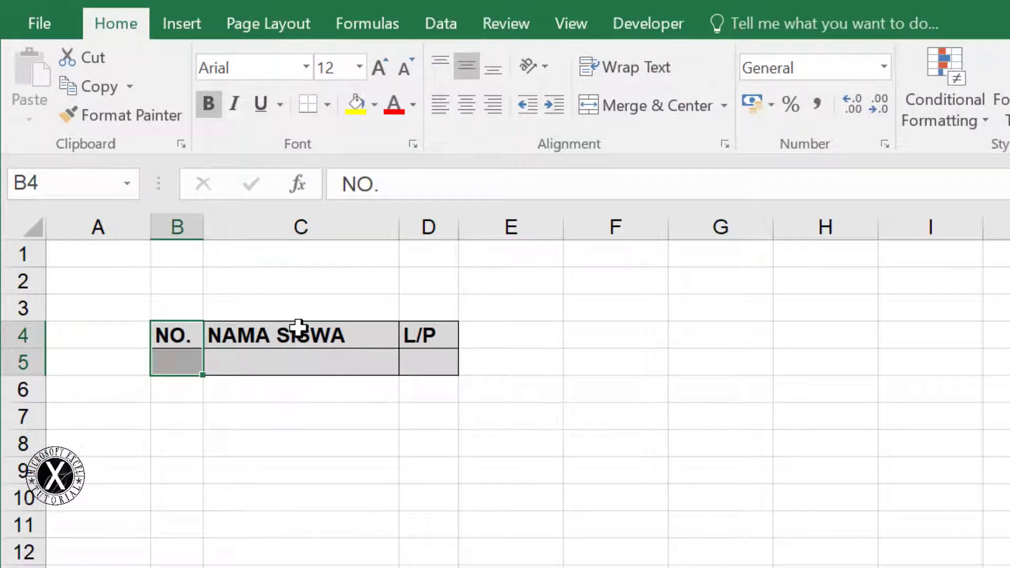
pyautogui.moveTo(298, 327); pyautogui.dragTo(303, 363)
pyautogui.moveTo(431, 330); pyautogui.dragTo(432, 363)
pyautogui.moveTo(180, 339); pyautogui.dragTo(181, 366)
pyautogui.moveTo(266, 334); pyautogui.dragTo(274, 361)
pyautogui.moveTo(418, 334); pyautogui.dragTo(430, 364)
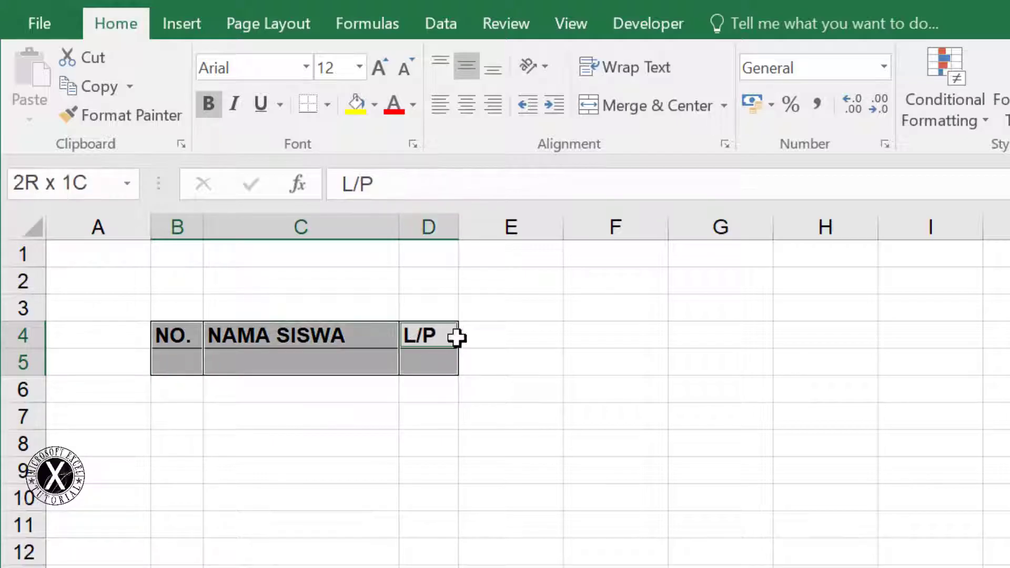
pyautogui.click(647, 107)
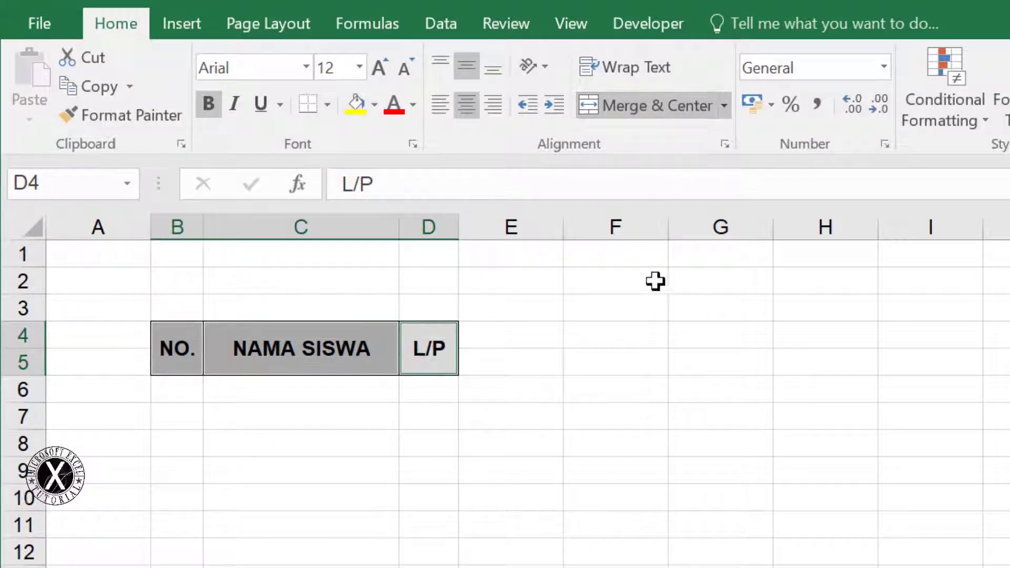
pyautogui.click(676, 304)
# Enter the PPKn header in cell E4
pyautogui.click(520, 337)
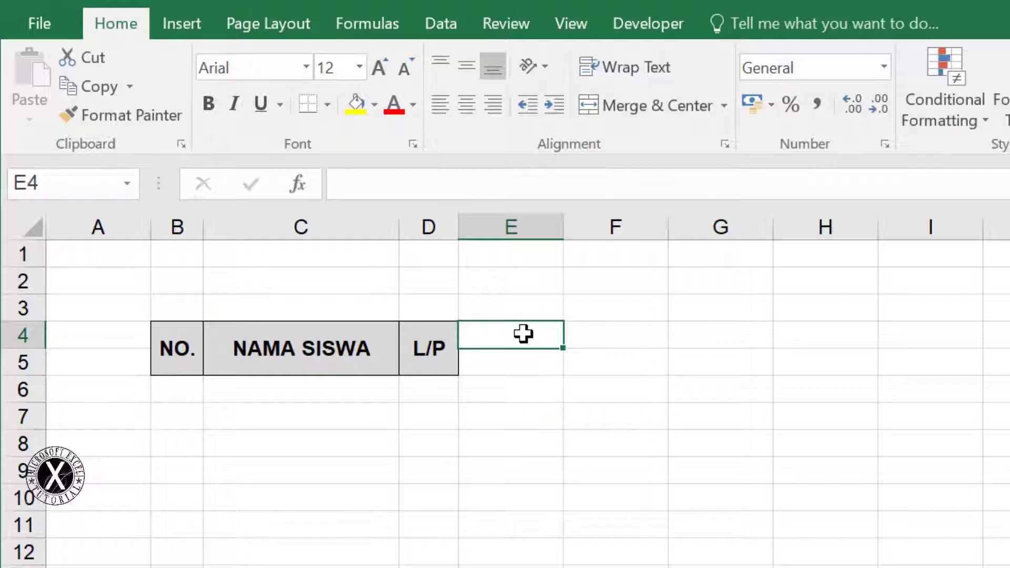
pyautogui.write('PPKn')
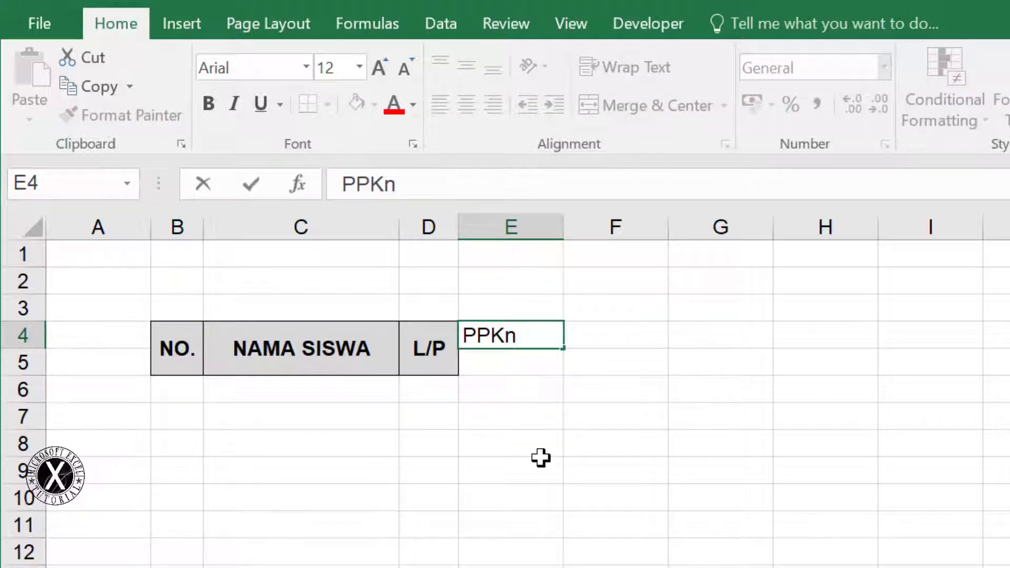
pyautogui.press('Tab')
# Add BINDO and IPA headings, and merge-centre a NILAI SISWA title across E4:G4
pyautogui.write('B')
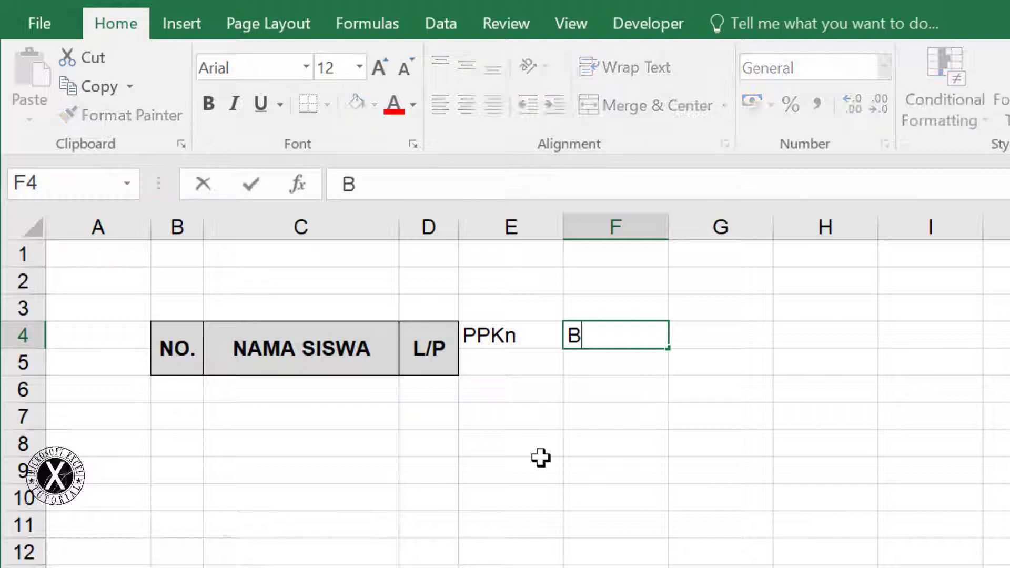
pyautogui.write('INDO')
pyautogui.press('Tab')
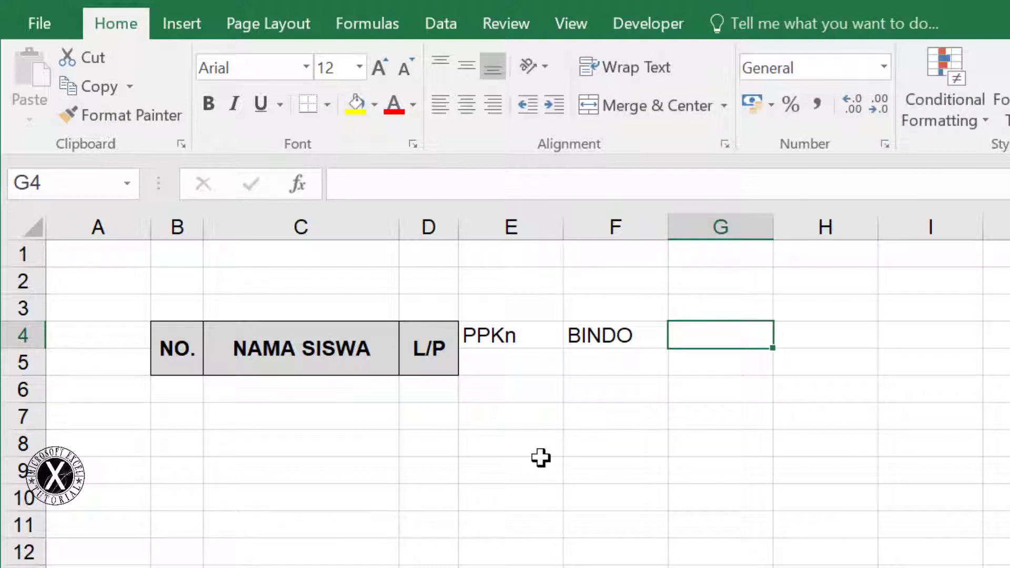
pyautogui.write('IPA')
pyautogui.press('Return')
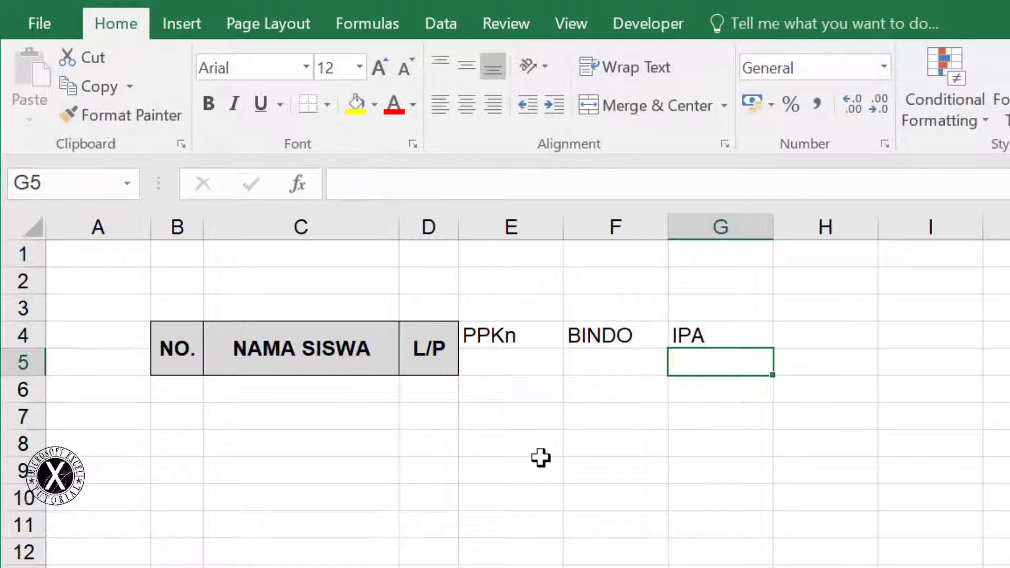
pyautogui.moveTo(505, 335); pyautogui.dragTo(726, 337)
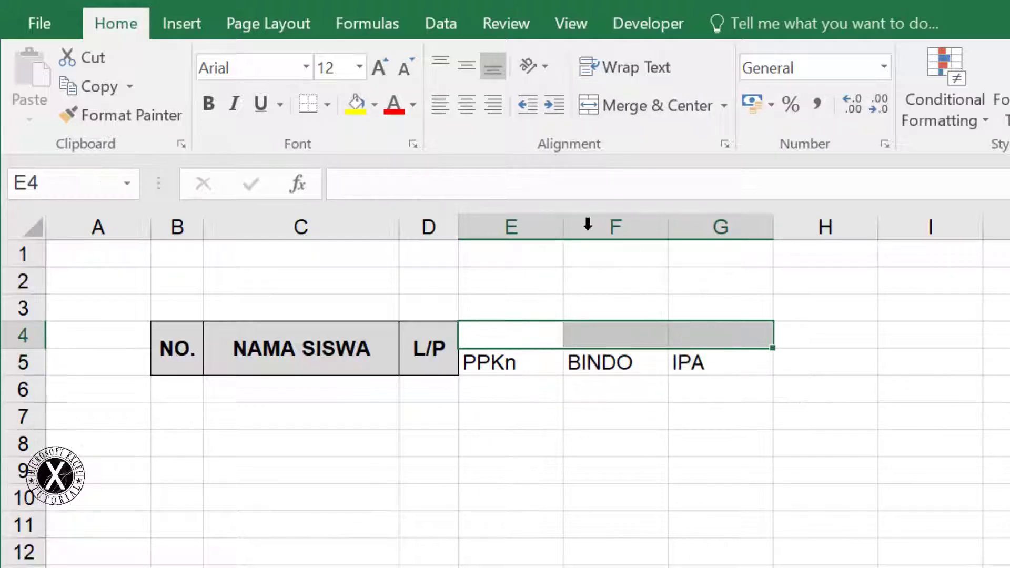
pyautogui.click(668, 108)
pyautogui.write('NILAI SISWA')
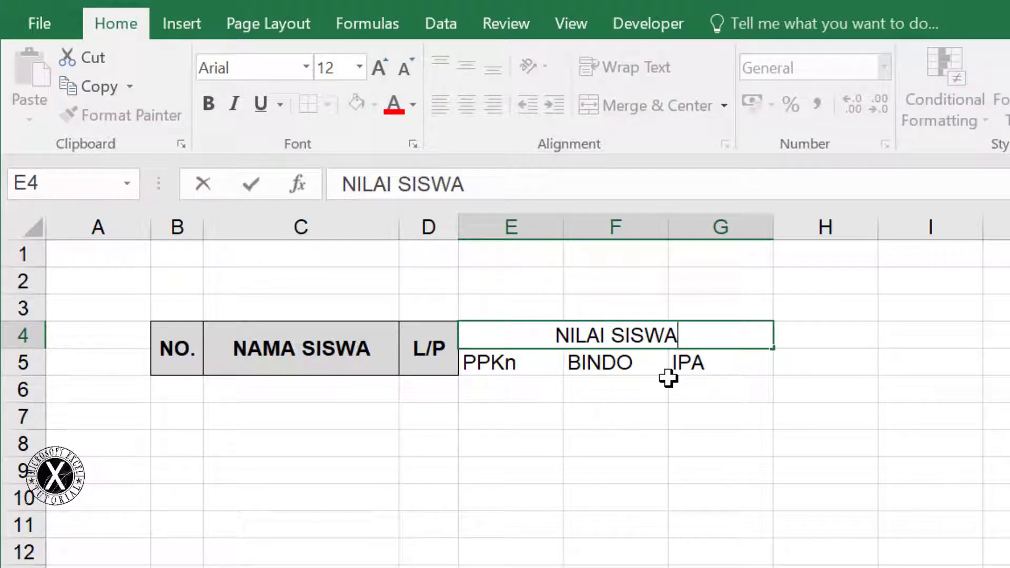
pyautogui.press('Return')
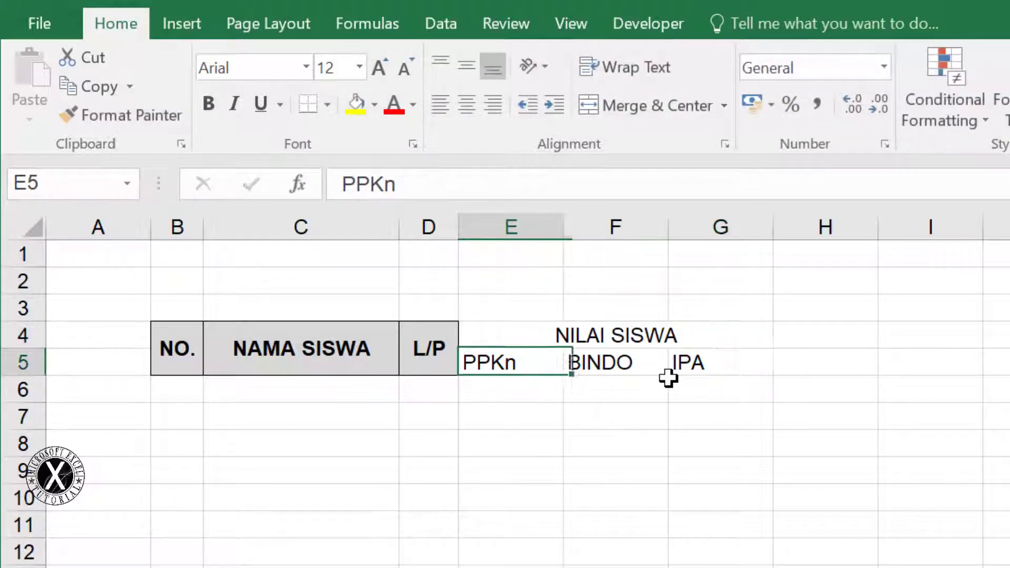
# Apply All Borders to the table range B4:G10
pyautogui.moveTo(192, 359)
pyautogui.mouseDown()
pyautogui.moveTo(453, 358)
pyautogui.moveTo(755, 381)
pyautogui.moveTo(746, 509)
pyautogui.mouseUp()
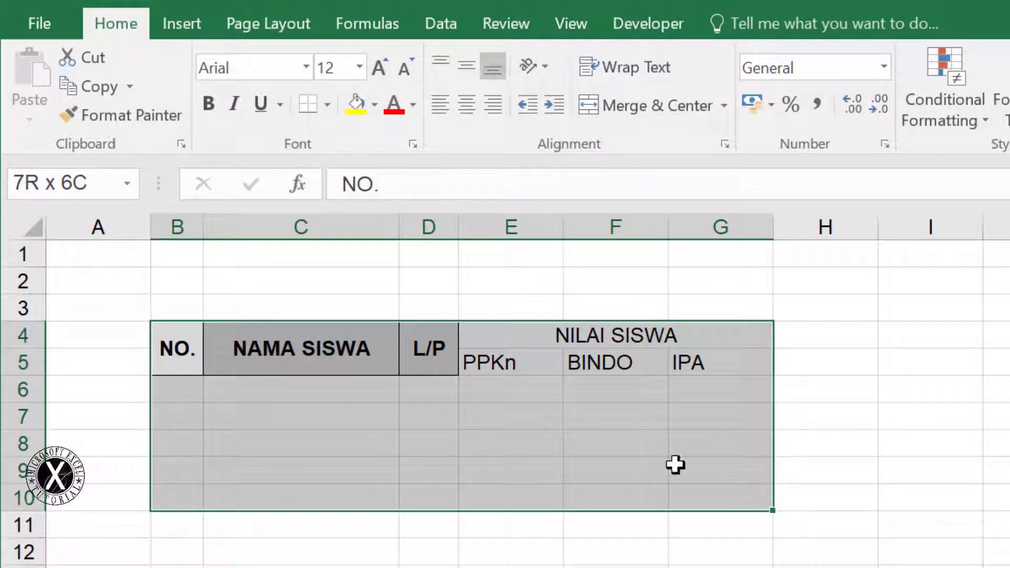
pyautogui.click(328, 104)
pyautogui.click(355, 322)
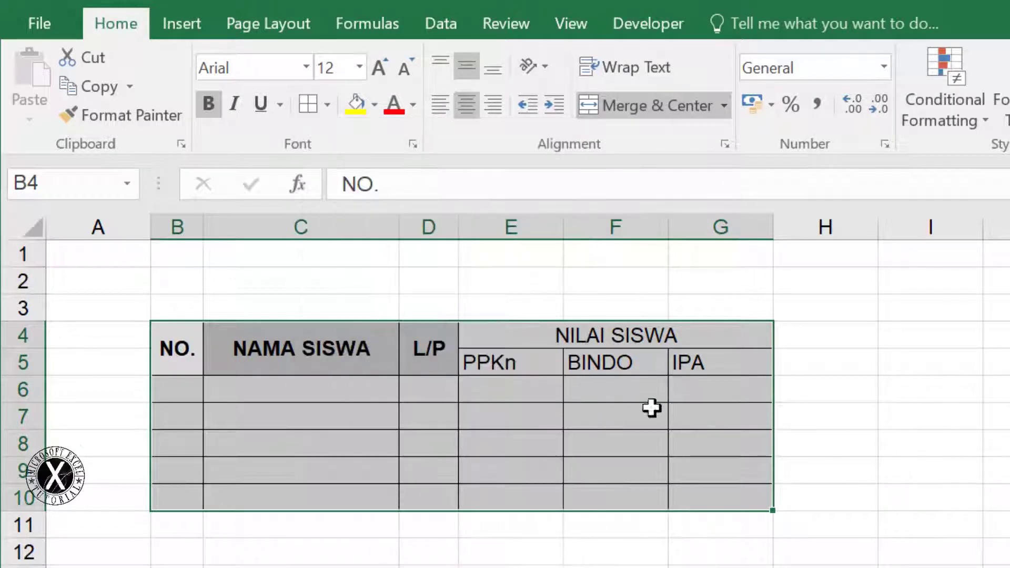
pyautogui.click(890, 439)
# Make header rows B4:G5 centred, grey-filled and bold
pyautogui.moveTo(211, 354); pyautogui.dragTo(707, 352)
pyautogui.click(466, 104)
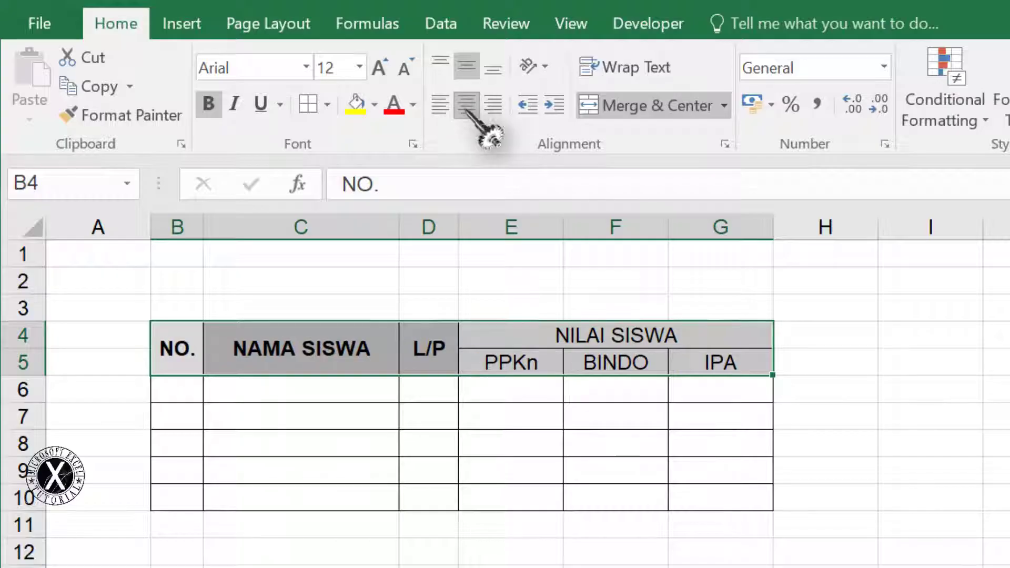
pyautogui.click(374, 104)
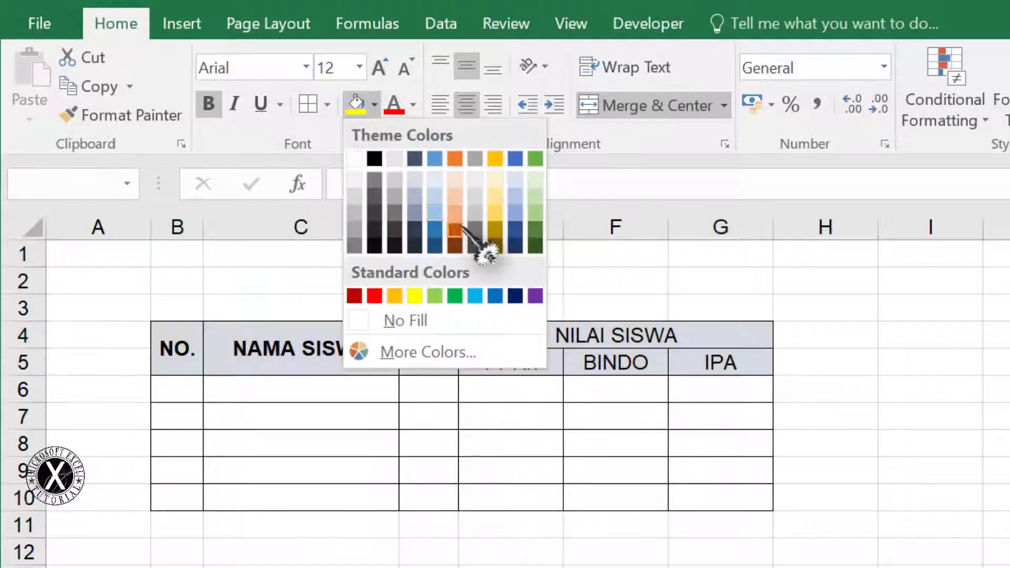
pyautogui.click(355, 196)
pyautogui.click(866, 408)
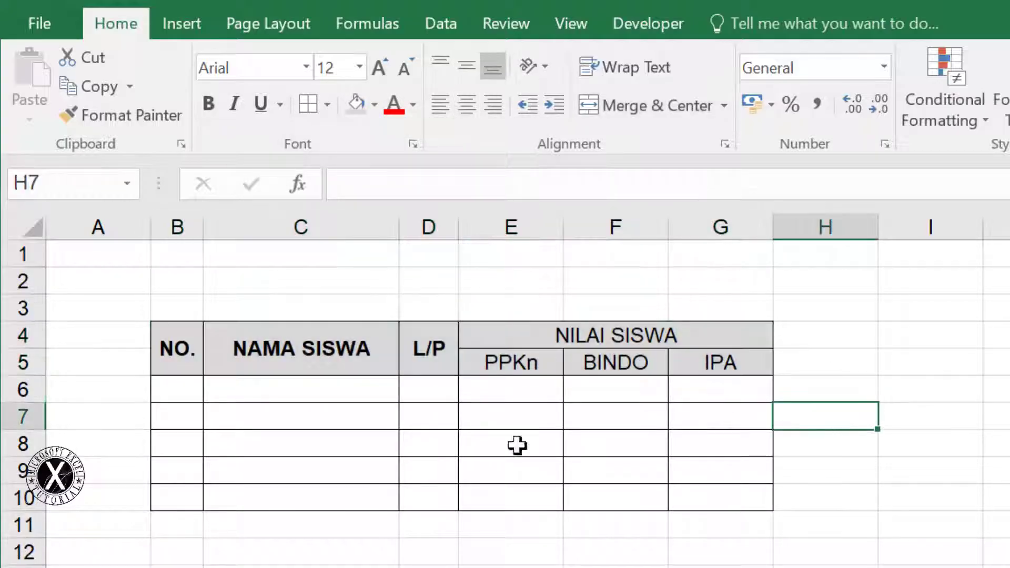
pyautogui.moveTo(157, 352); pyautogui.dragTo(722, 358)
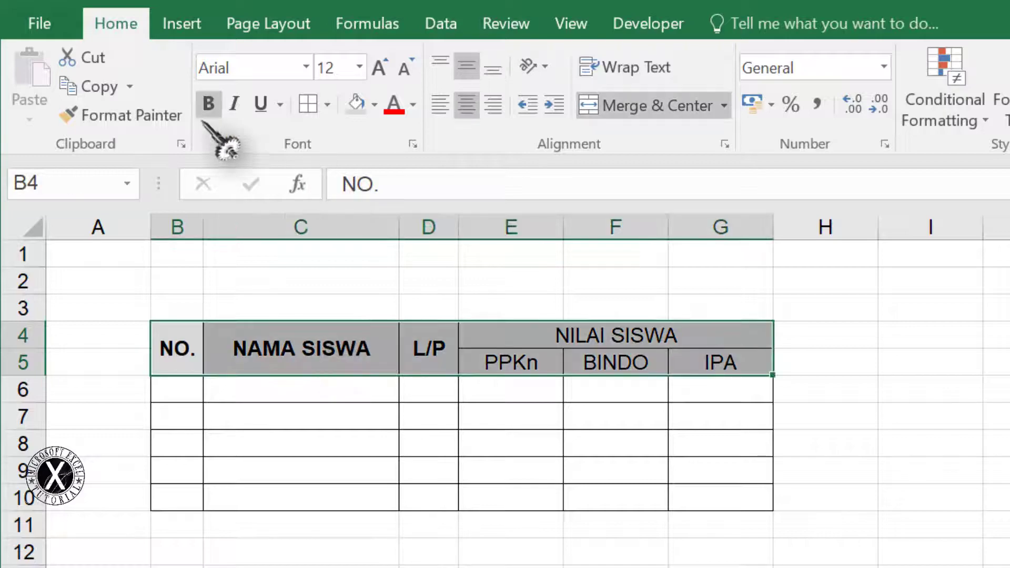
pyautogui.click(213, 103)
pyautogui.click(994, 362)
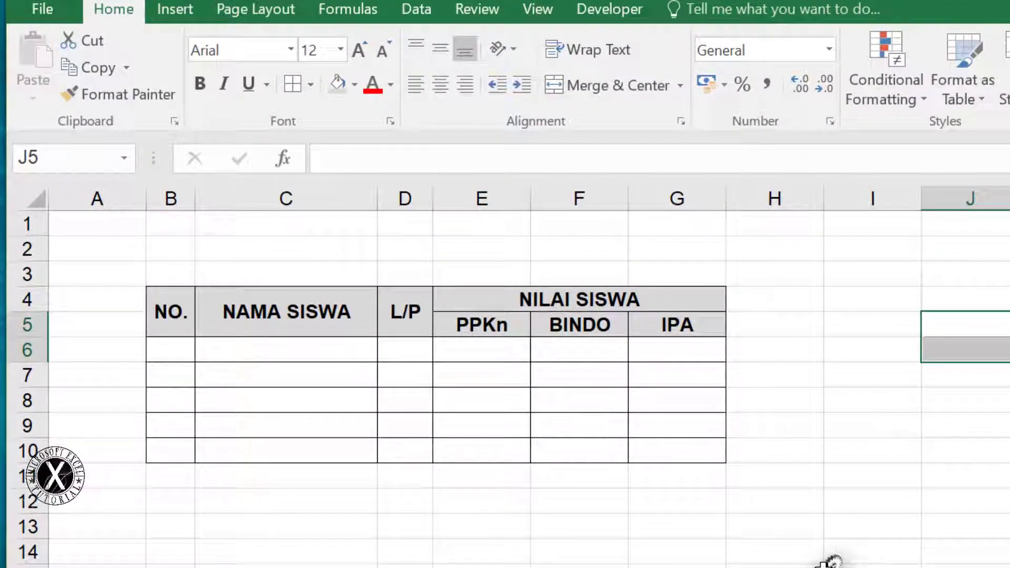
# Save the new workbook as RAPOR in the Documents folder, then close Excel
pyautogui.hotkey('ctrl', 's')
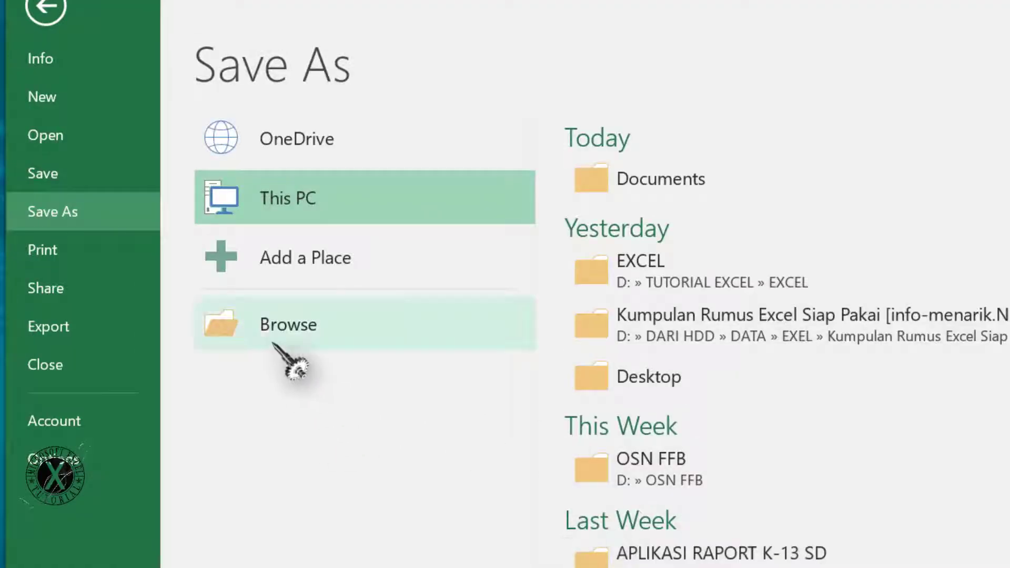
pyautogui.click(727, 180)
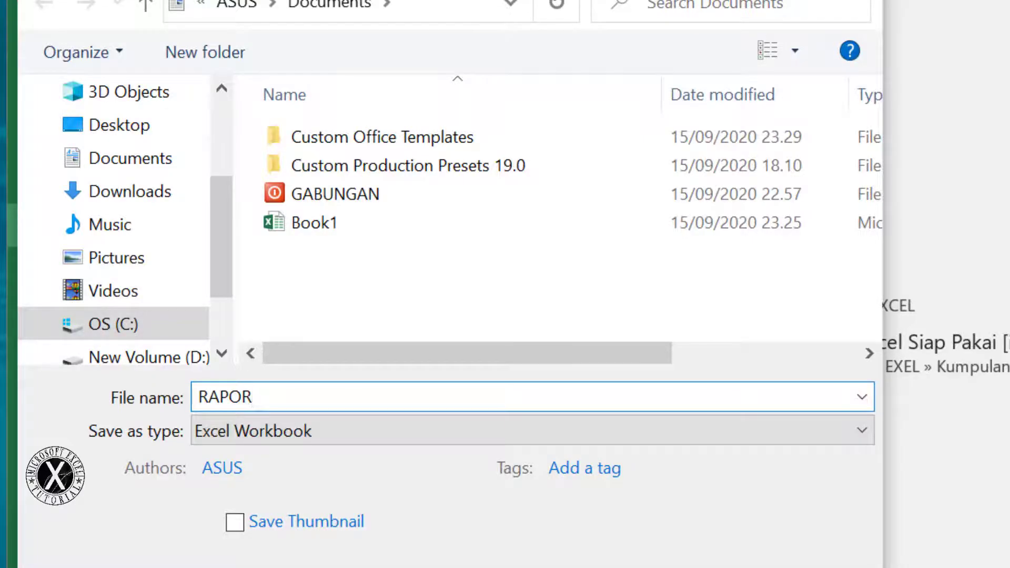
pyautogui.press('Return')
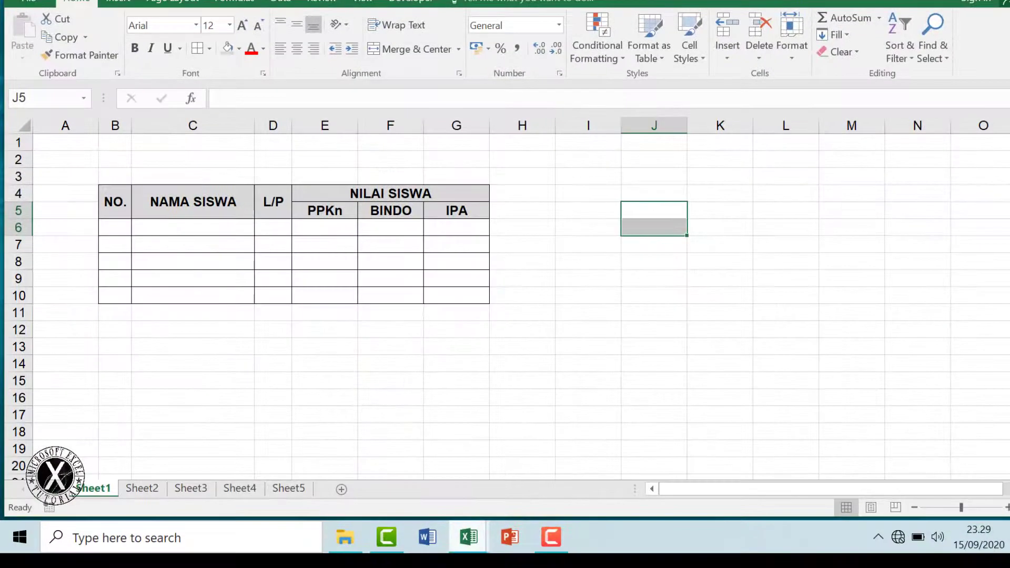
pyautogui.click(1008, 2)
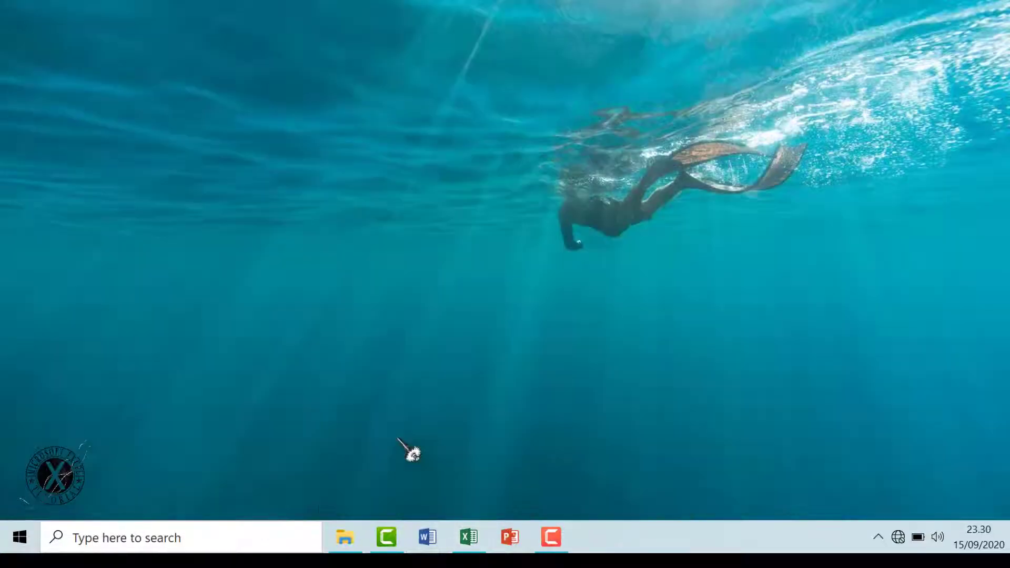
# Open Book1 from Documents to show its DAFTAR NILAI SISWA grade table in Excel
pyautogui.click(347, 536)
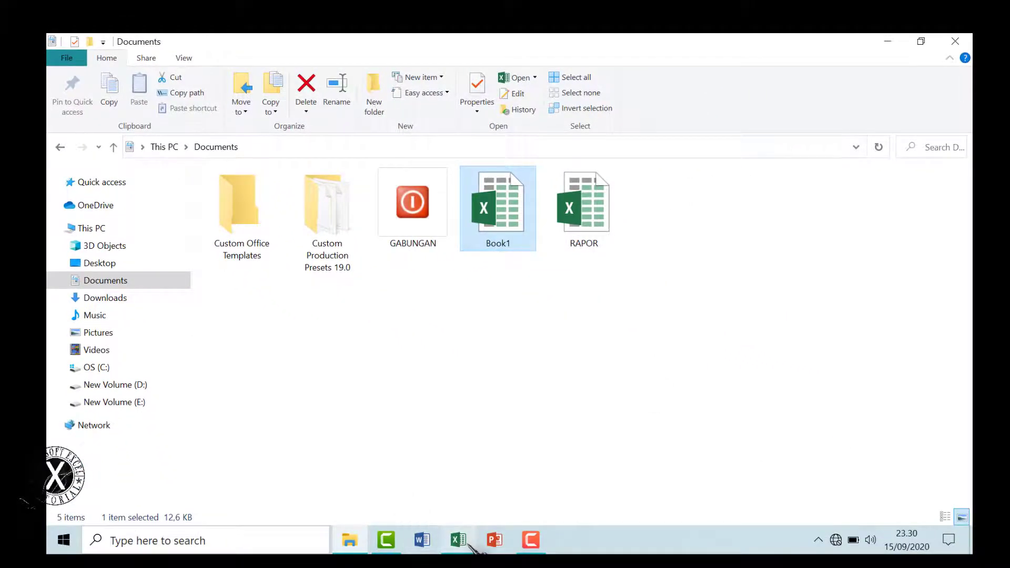
pyautogui.click(458, 542)
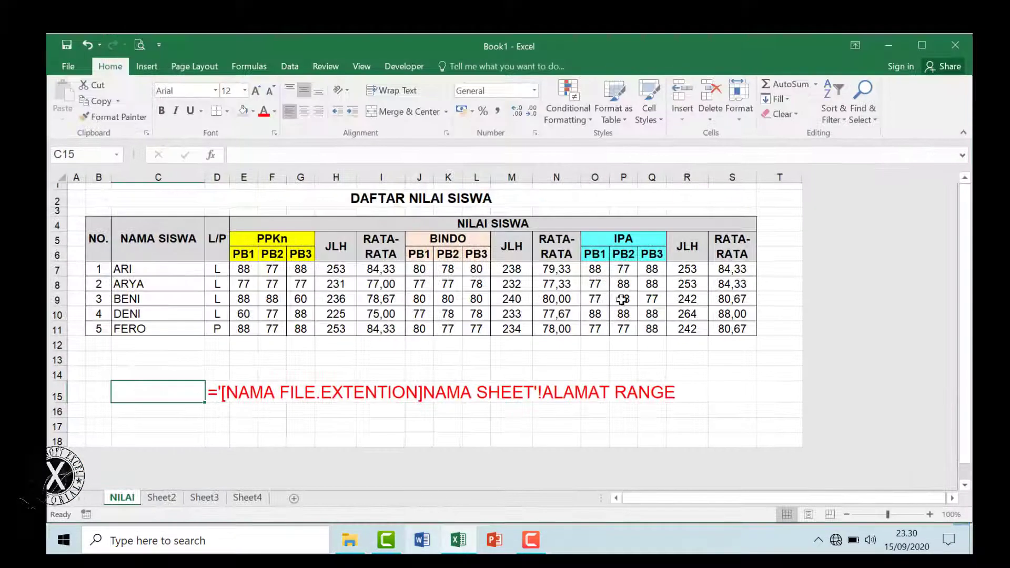
pyautogui.click(737, 361)
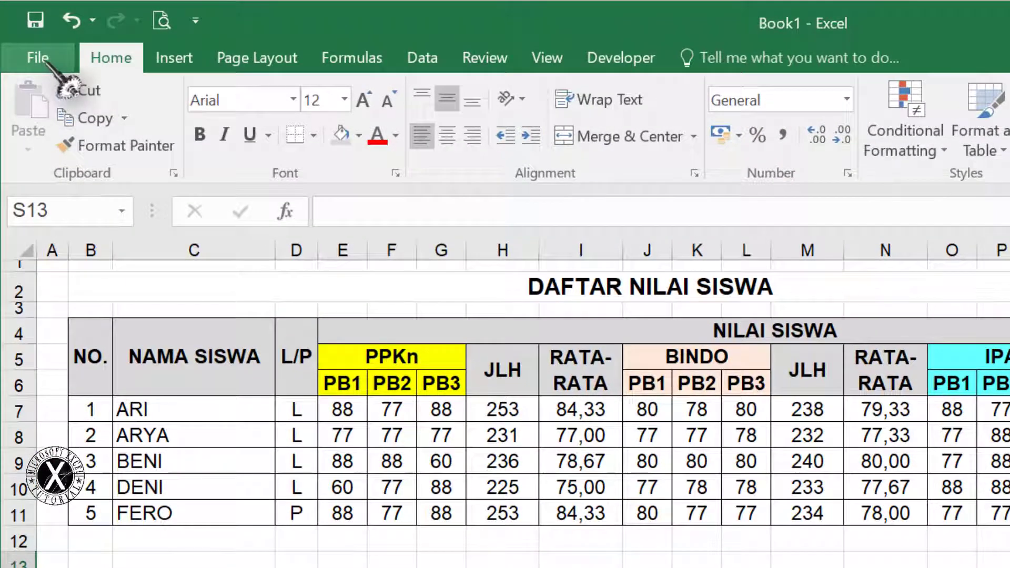
pyautogui.click(45, 61)
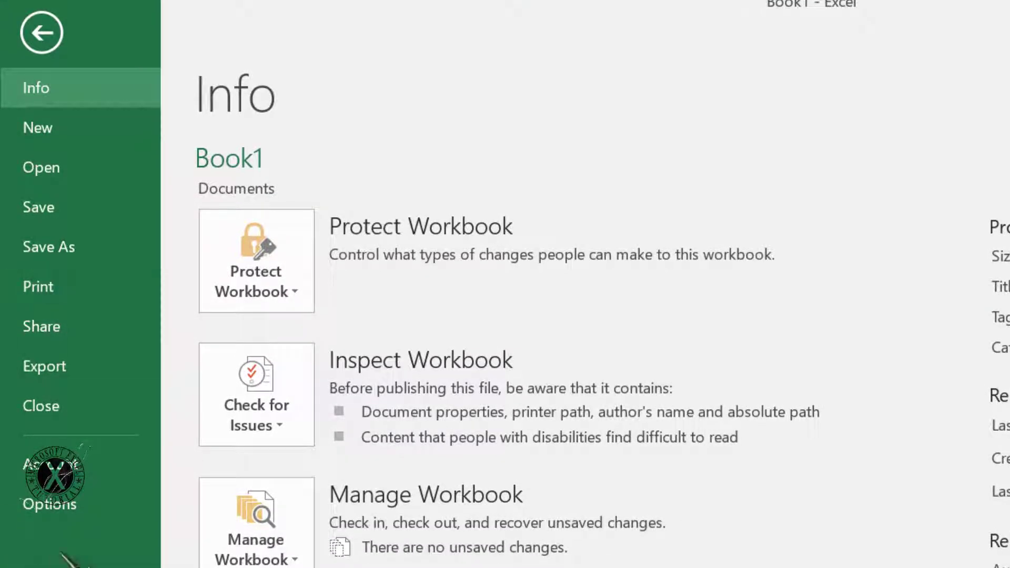
pyautogui.press('Escape')
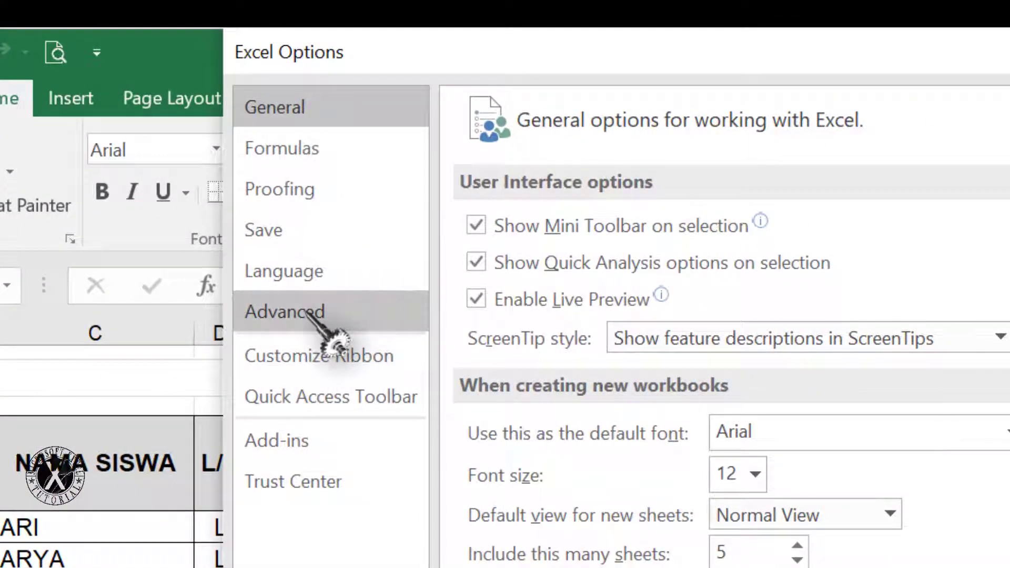
pyautogui.click(308, 313)
pyautogui.scroll(-5, 657, 526)
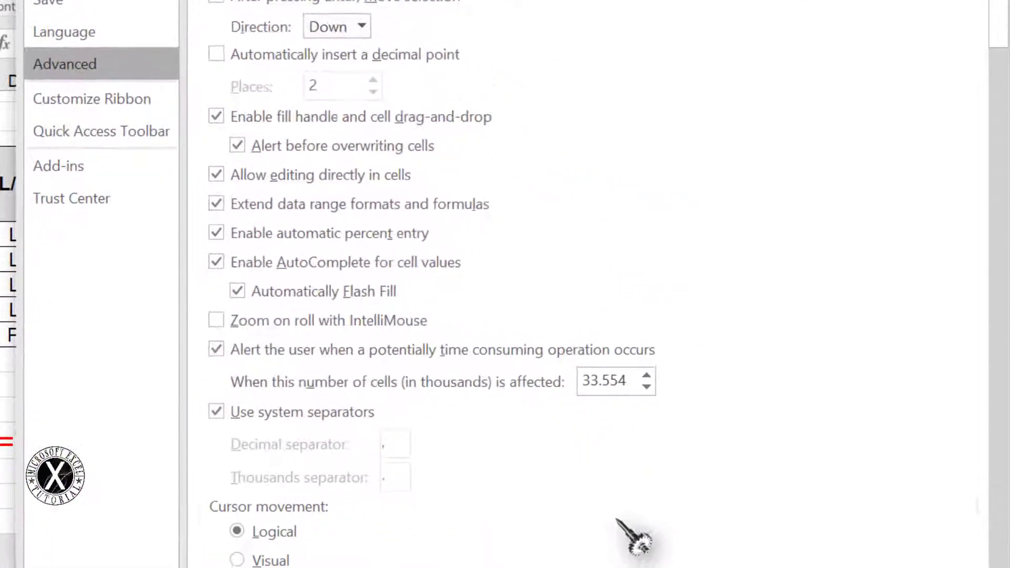
pyautogui.scroll(-4, 421, 450)
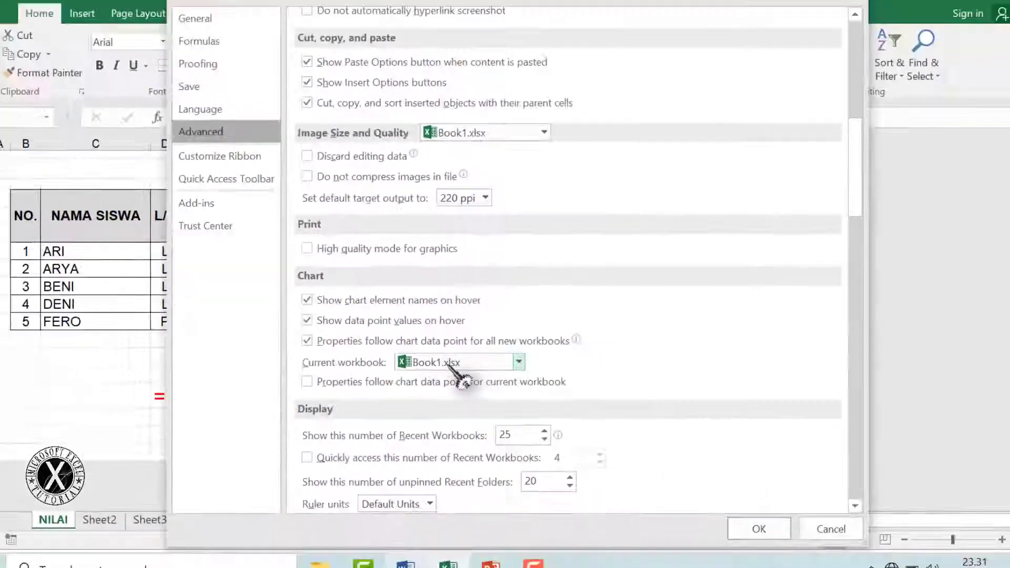
pyautogui.click(831, 528)
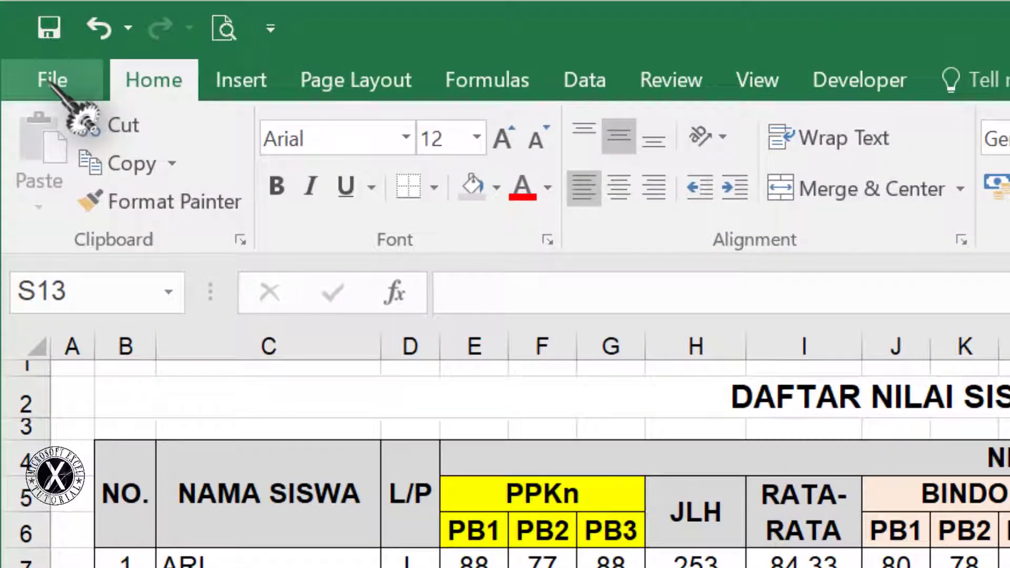
# Save the workbook in Documents as DATA, an Excel Macro-Enabled Workbook, then close it
pyautogui.click(51, 80)
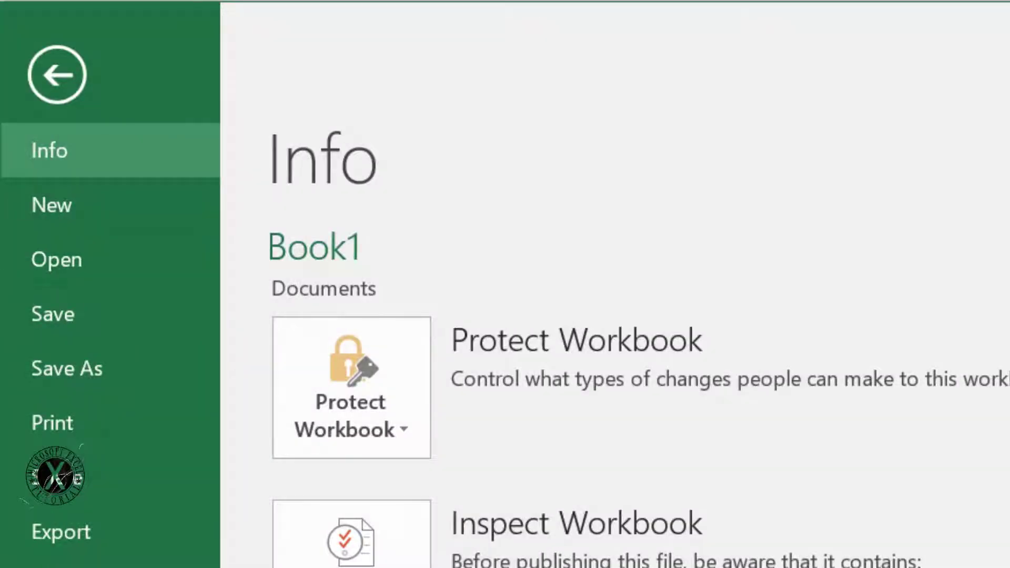
pyautogui.click(87, 371)
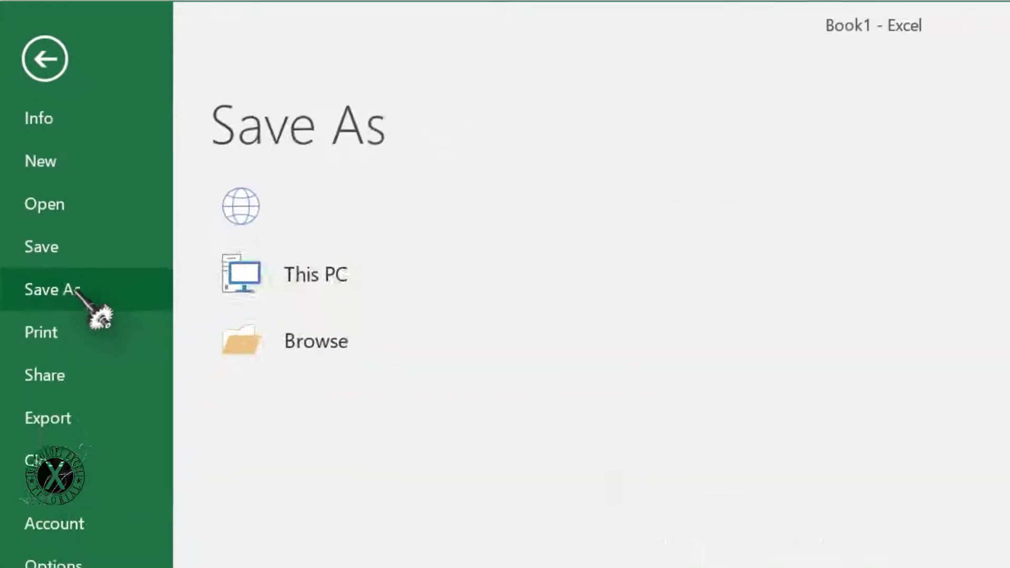
pyautogui.click(747, 251)
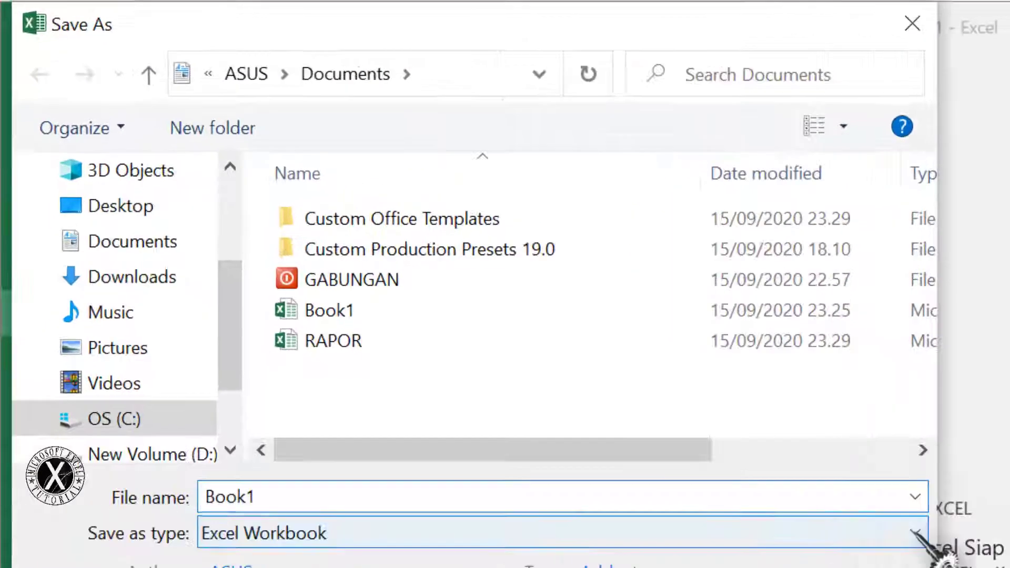
pyautogui.click(849, 465)
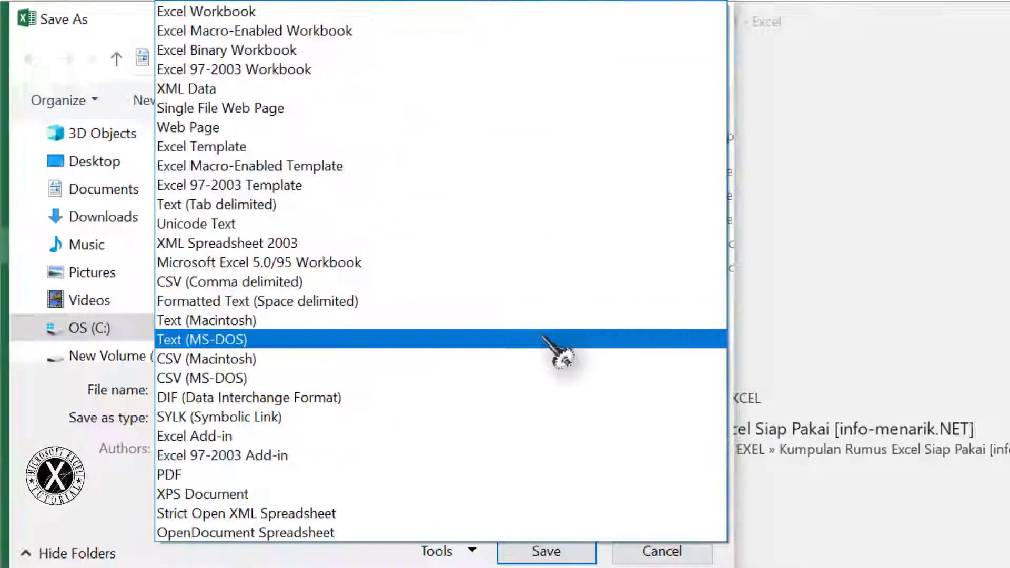
pyautogui.click(174, 287)
pyautogui.doubleClick(173, 287)
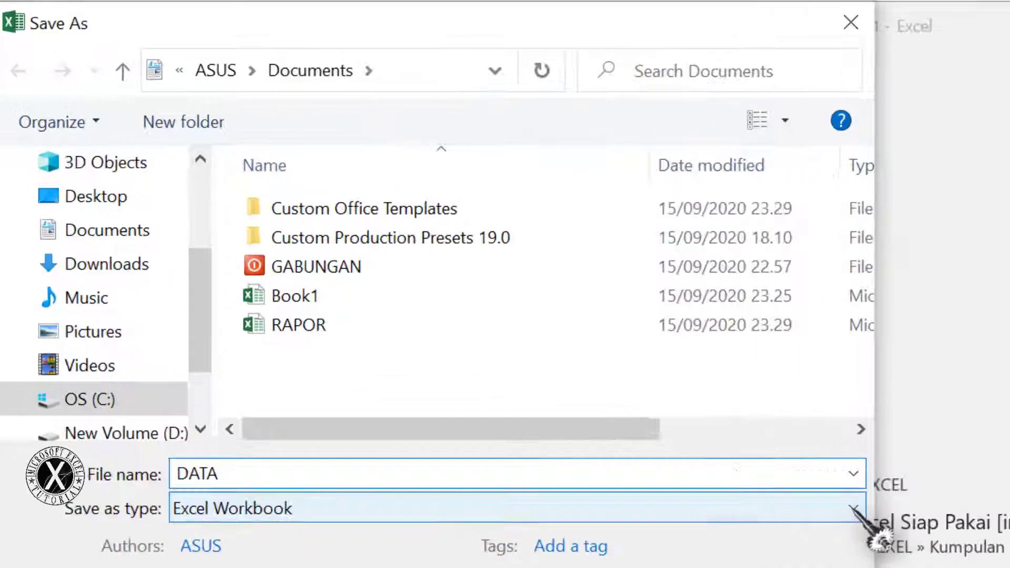
pyautogui.click(707, 423)
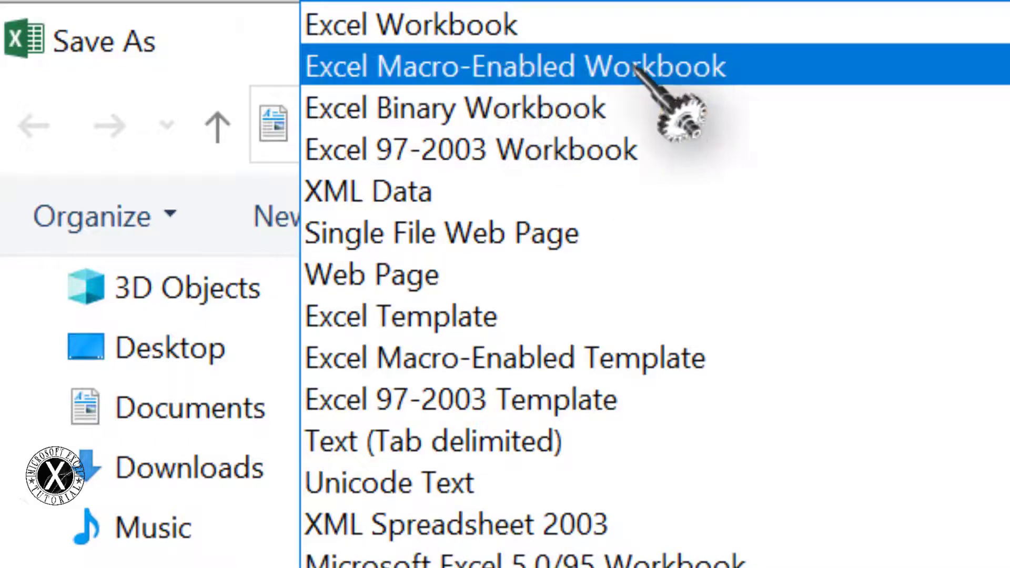
pyautogui.click(706, 64)
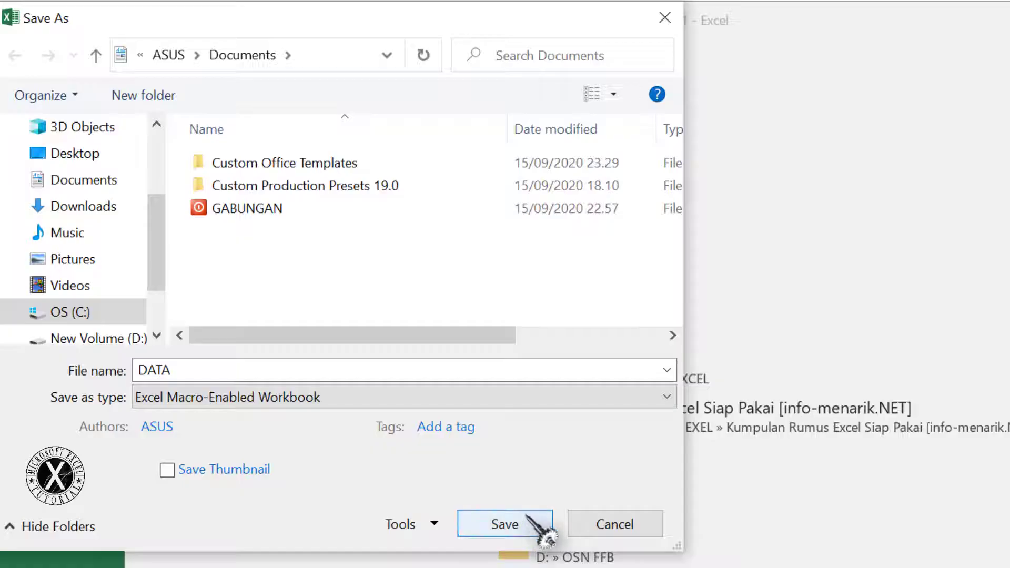
pyautogui.click(518, 521)
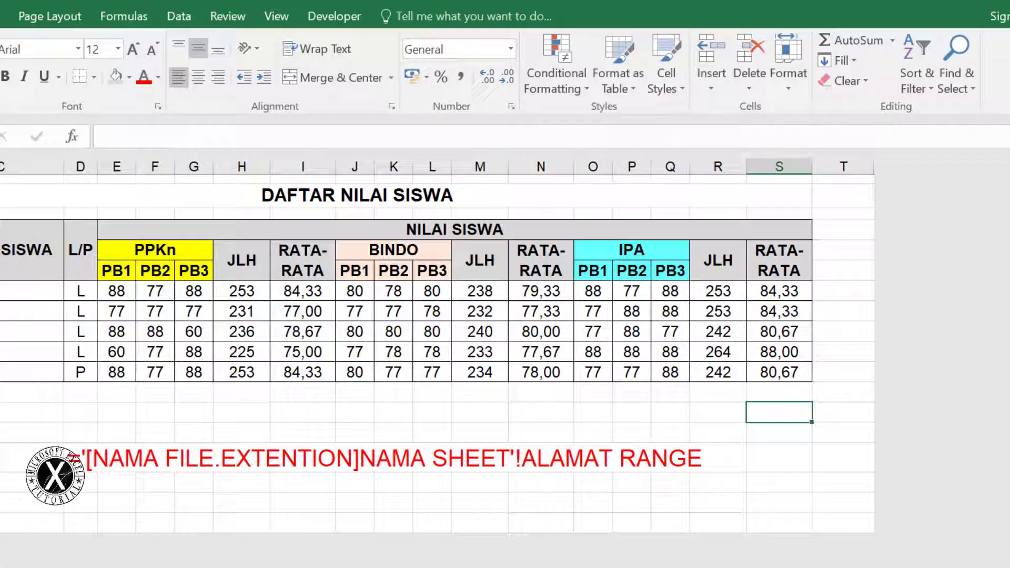
pyautogui.click(991, 13)
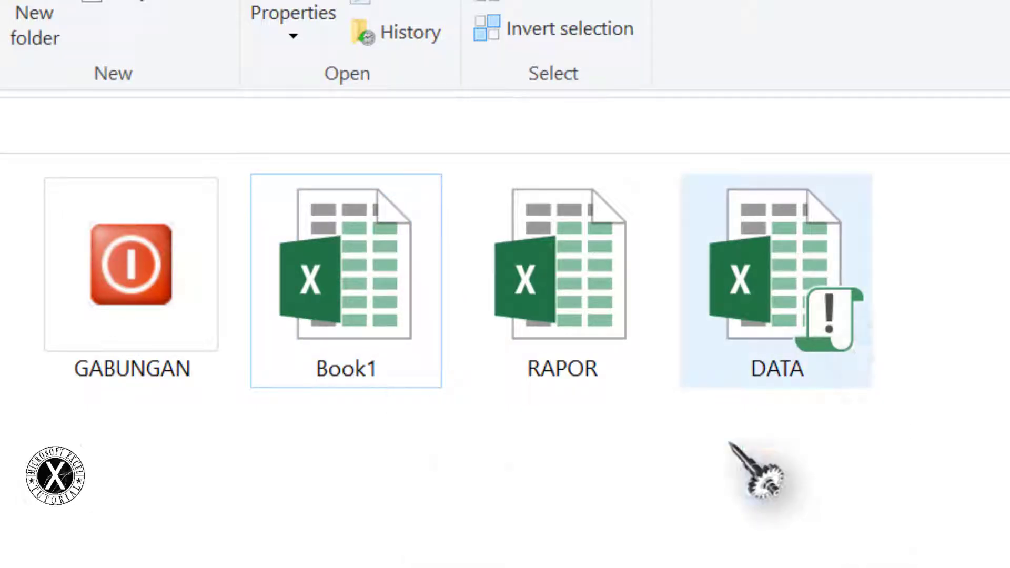
# Move Book1 into the GABUNGAN folder and open the DATA workbook
pyautogui.moveTo(356, 288); pyautogui.dragTo(140, 338)
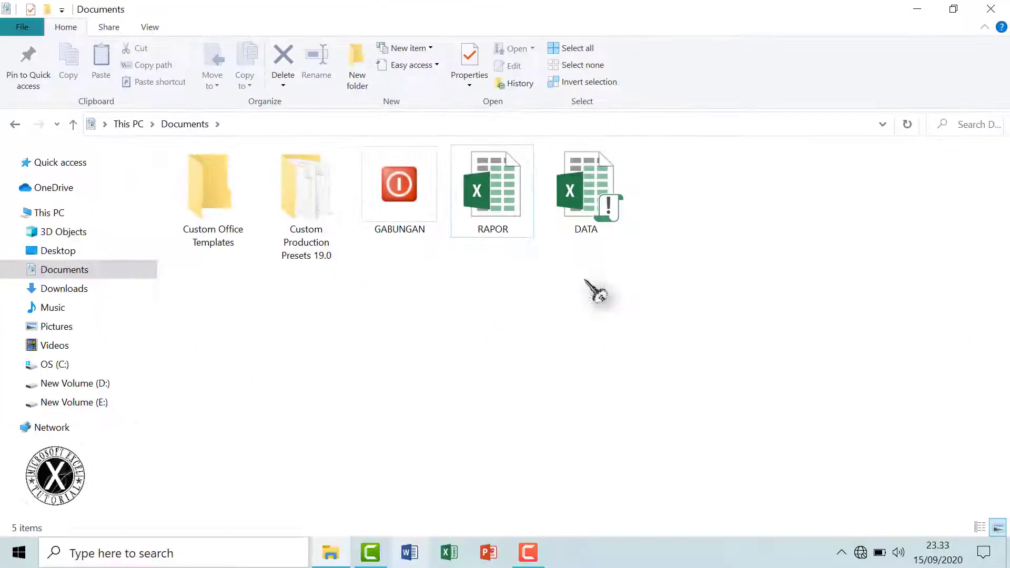
pyautogui.click(602, 217)
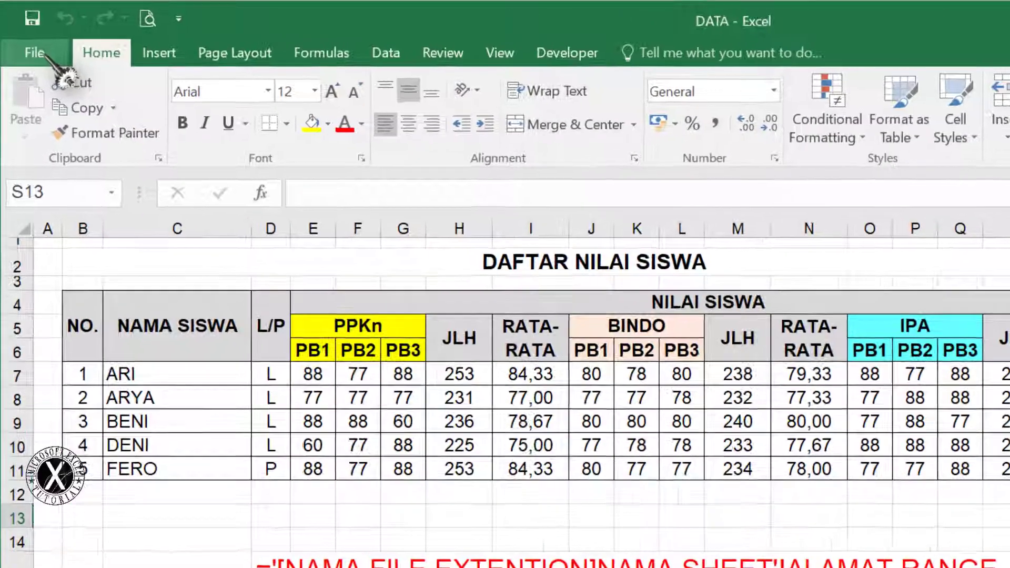
pyautogui.click(27, 37)
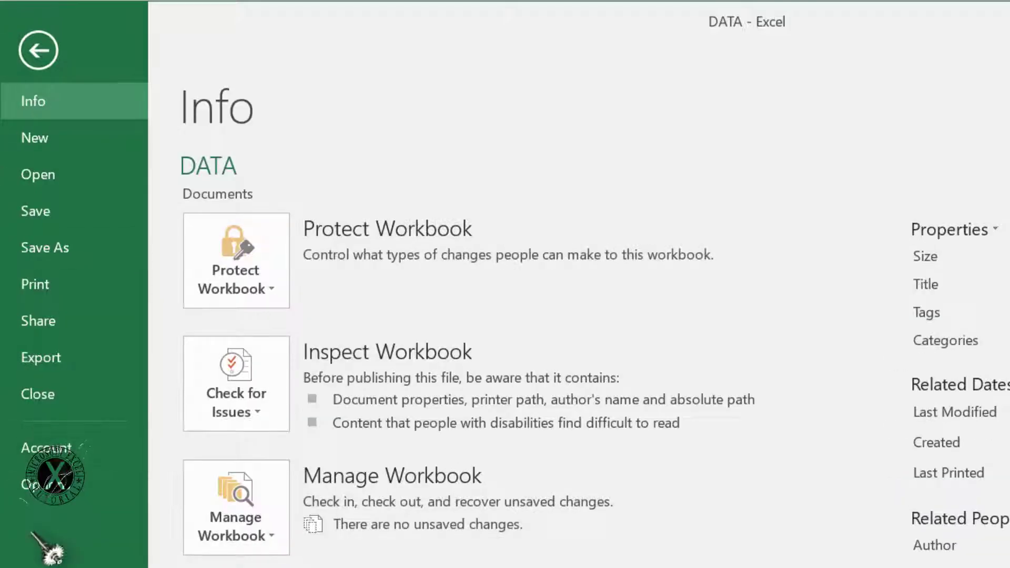
pyautogui.click(52, 485)
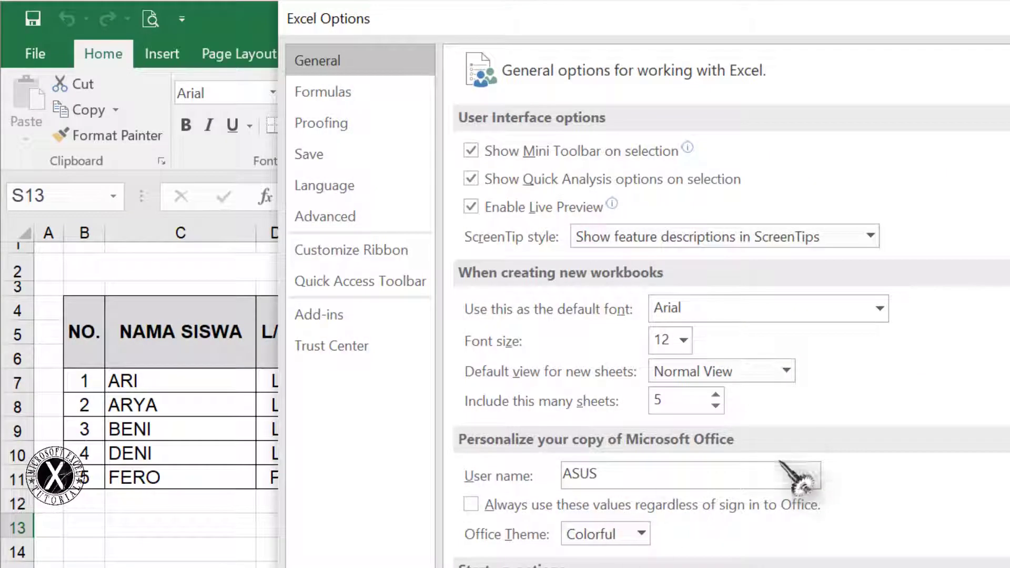
pyautogui.click(337, 218)
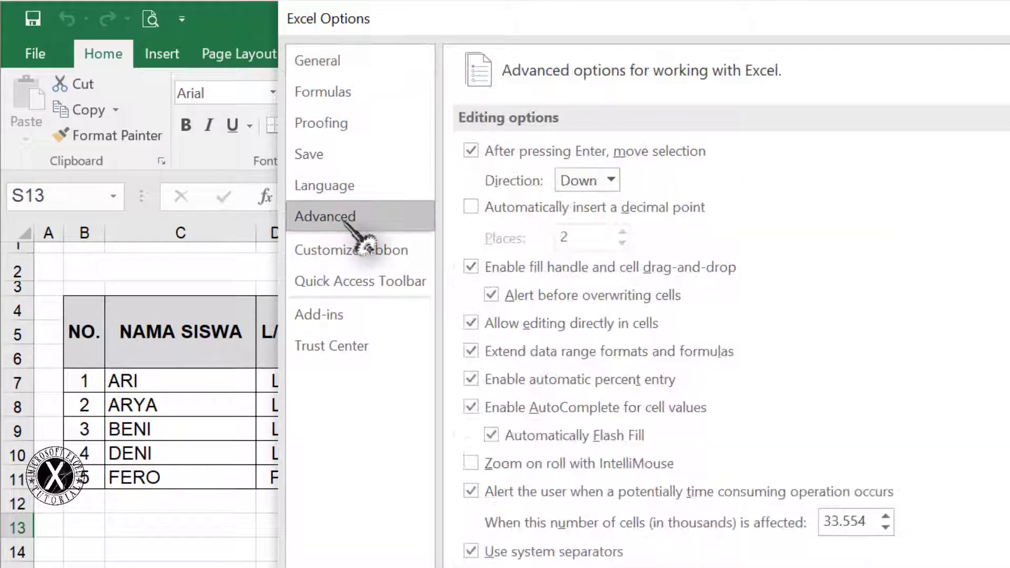
pyautogui.scroll(-3, 725, 316)
pyautogui.scroll(-3, 726, 305)
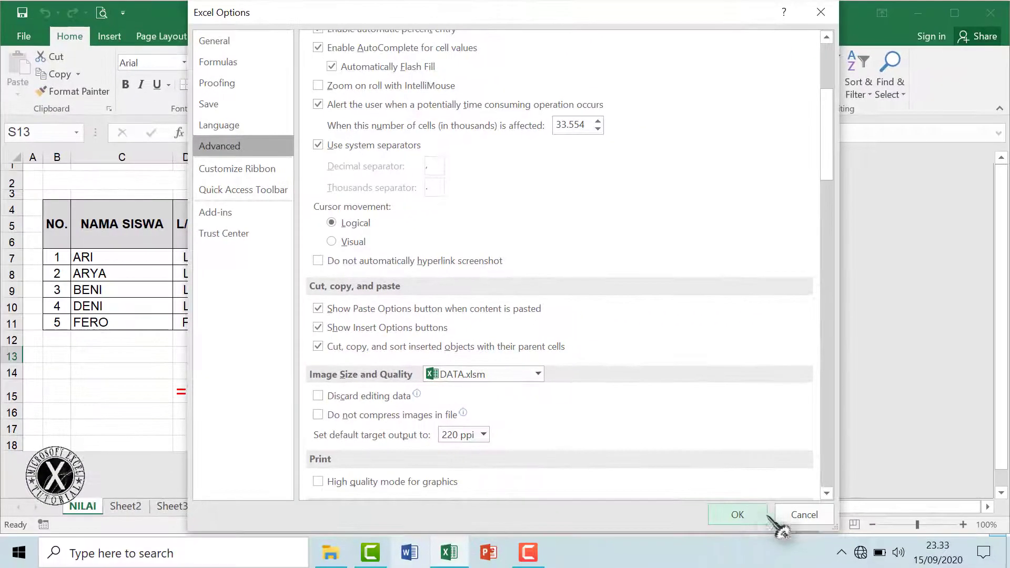
pyautogui.click(756, 520)
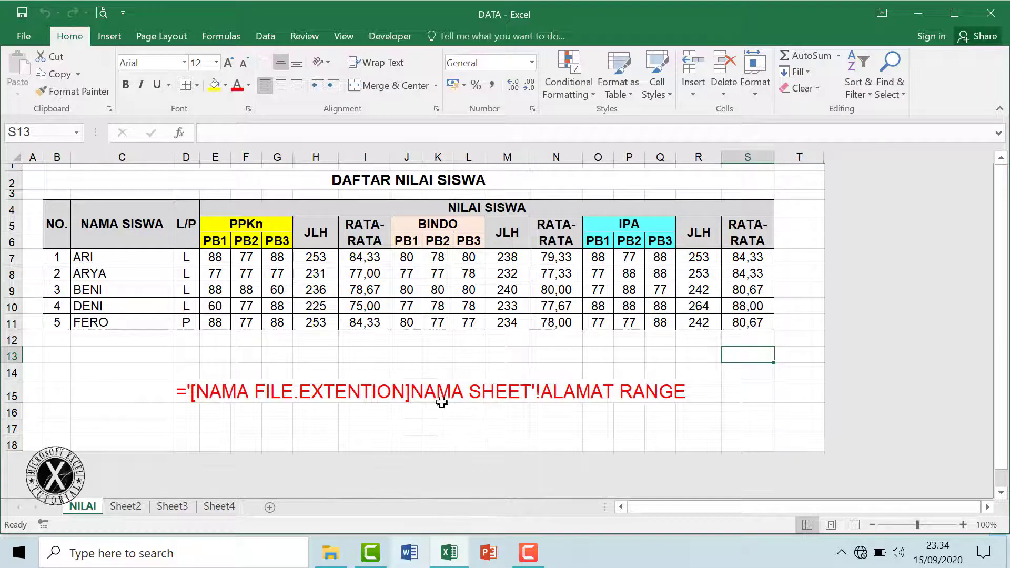
# Check the AVERAGE formulas in I7, N7 and S7 for PPKn, BINDO and IPA, then close DATA
pyautogui.click(325, 425)
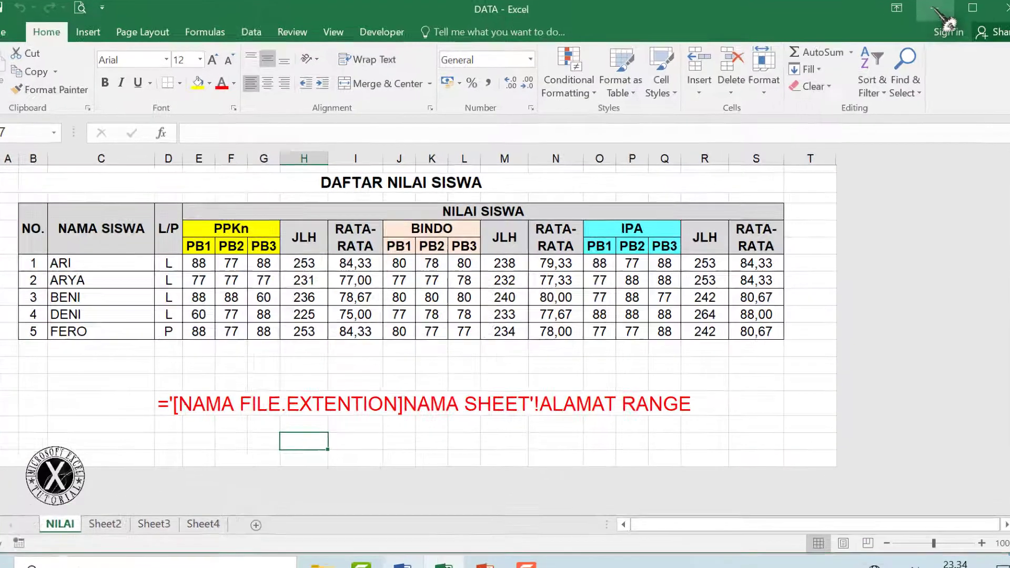
pyautogui.click(934, 8)
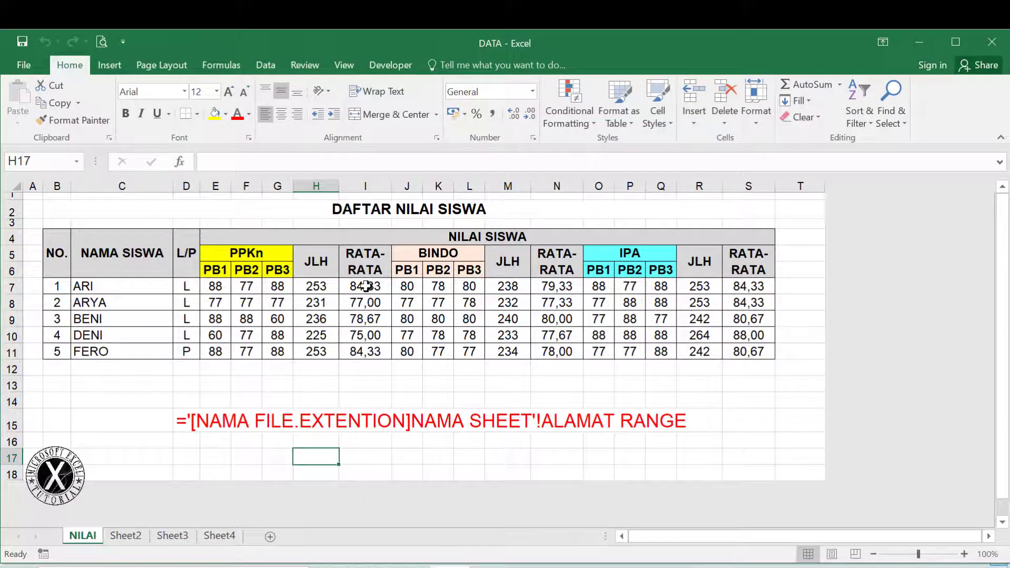
pyautogui.click(365, 286)
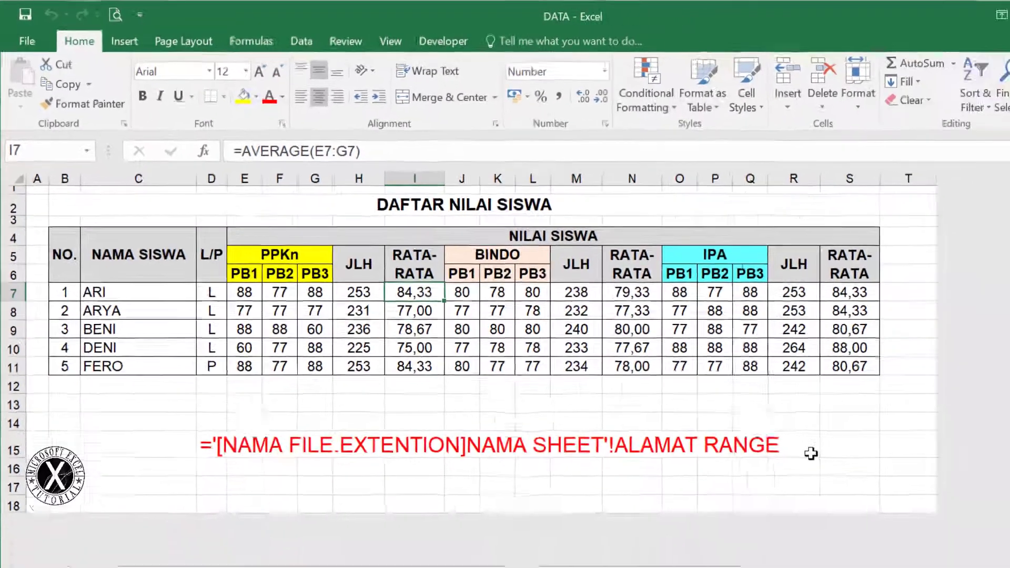
pyautogui.click(915, 514)
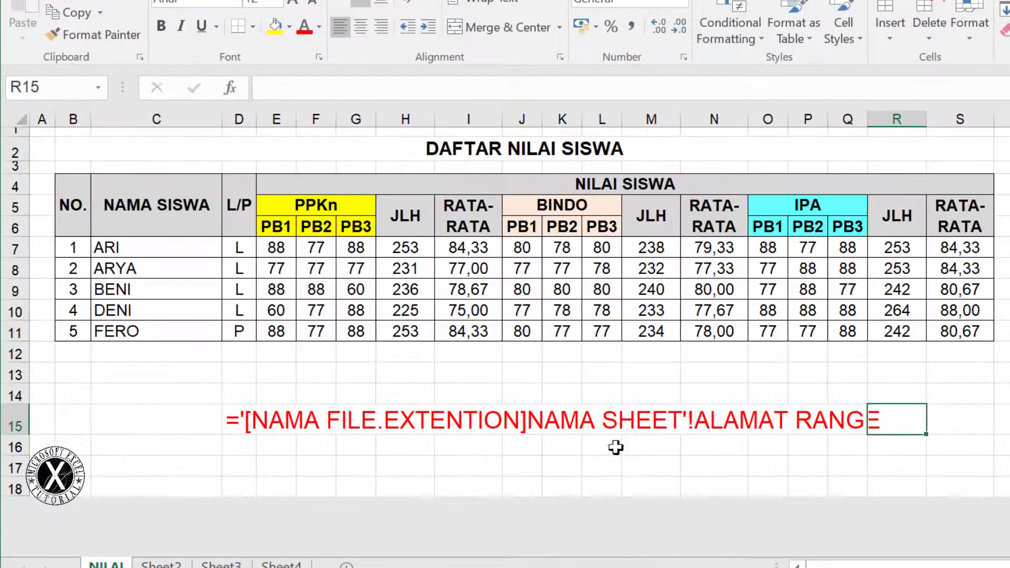
pyautogui.click(365, 257)
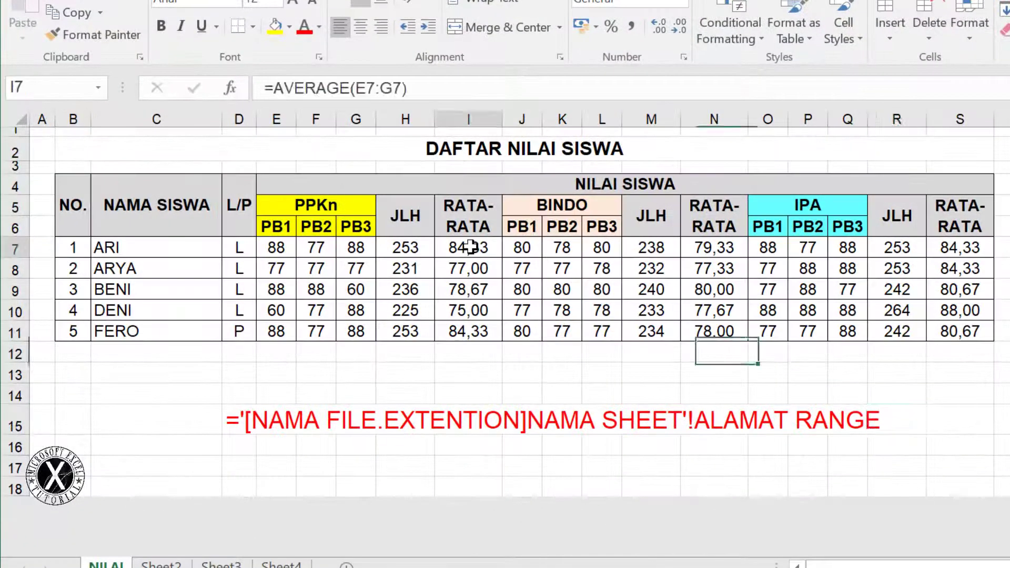
pyautogui.click(714, 249)
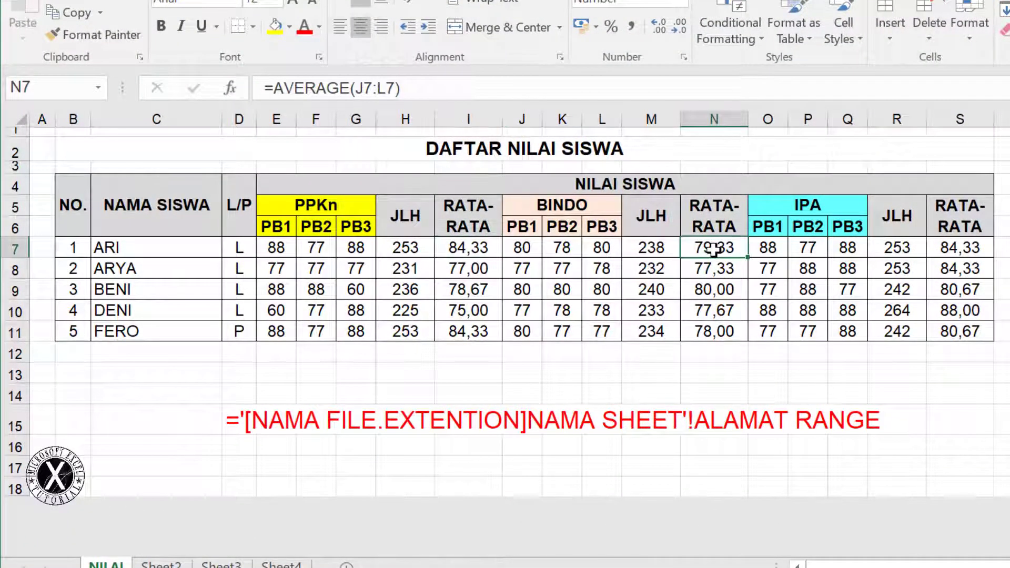
pyautogui.click(961, 245)
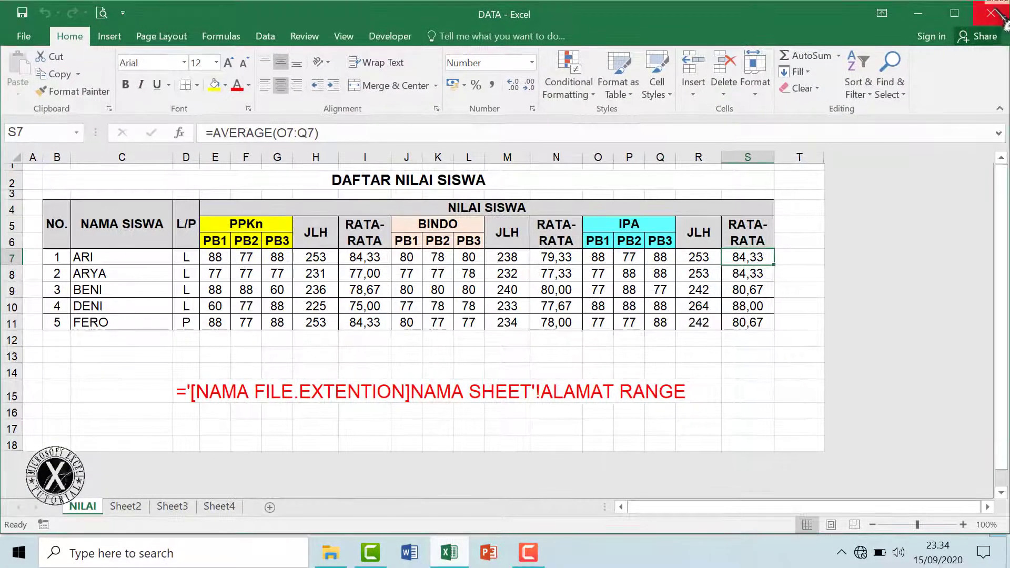
pyautogui.click(994, 8)
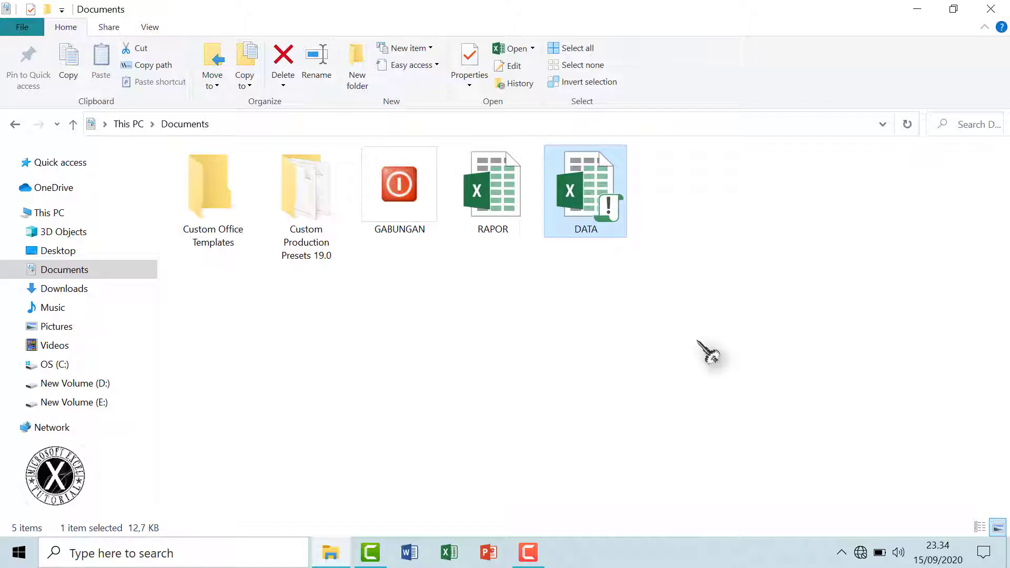
# Open the RAPOR workbook from the Documents folder in Excel
pyautogui.doubleClick(489, 218)
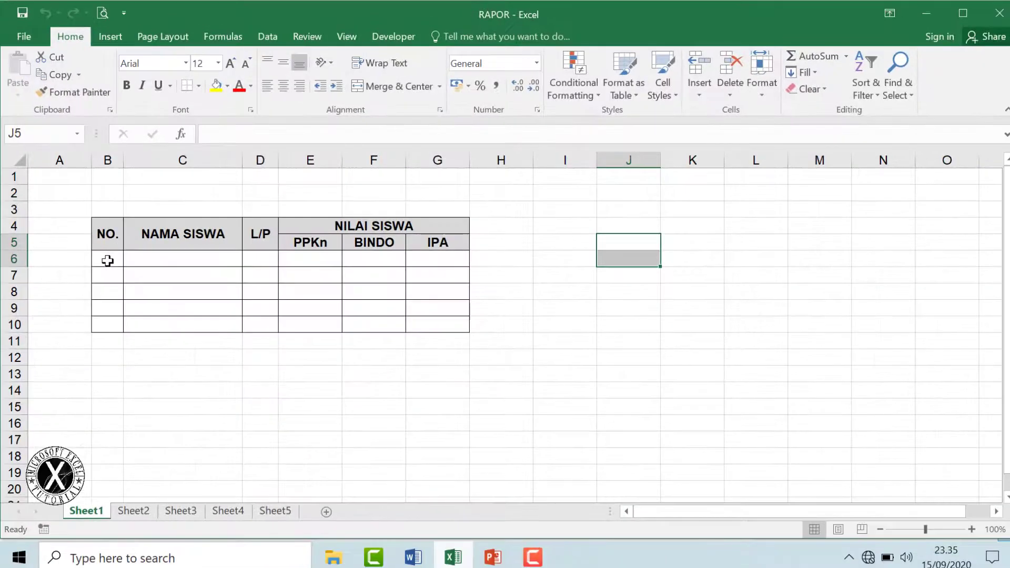
# Enter ='[DATA.XLSM]NILAI'!B7 in RAPOR's cell B6 so it displays student number 1
pyautogui.click(108, 261)
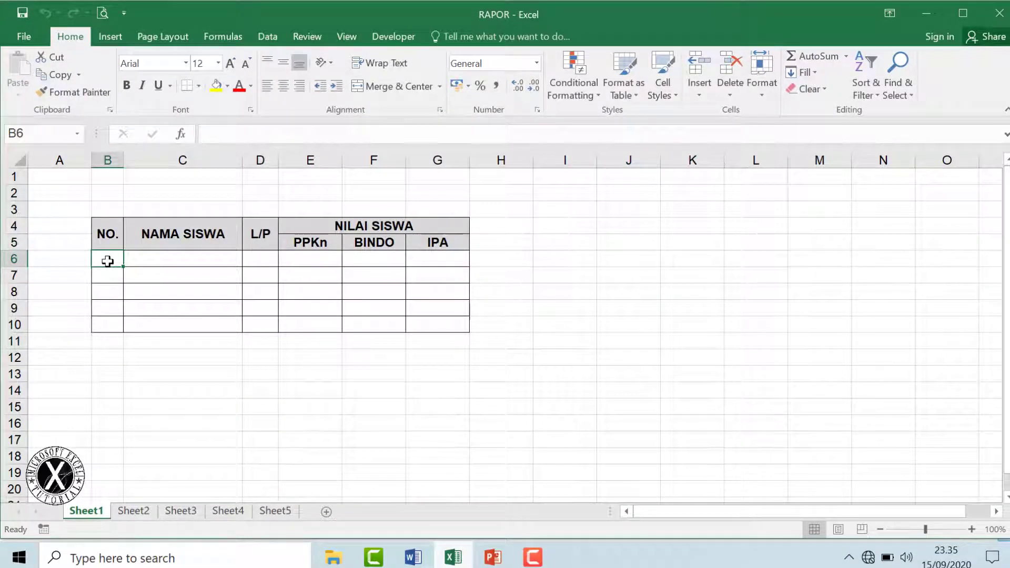
pyautogui.write('=')
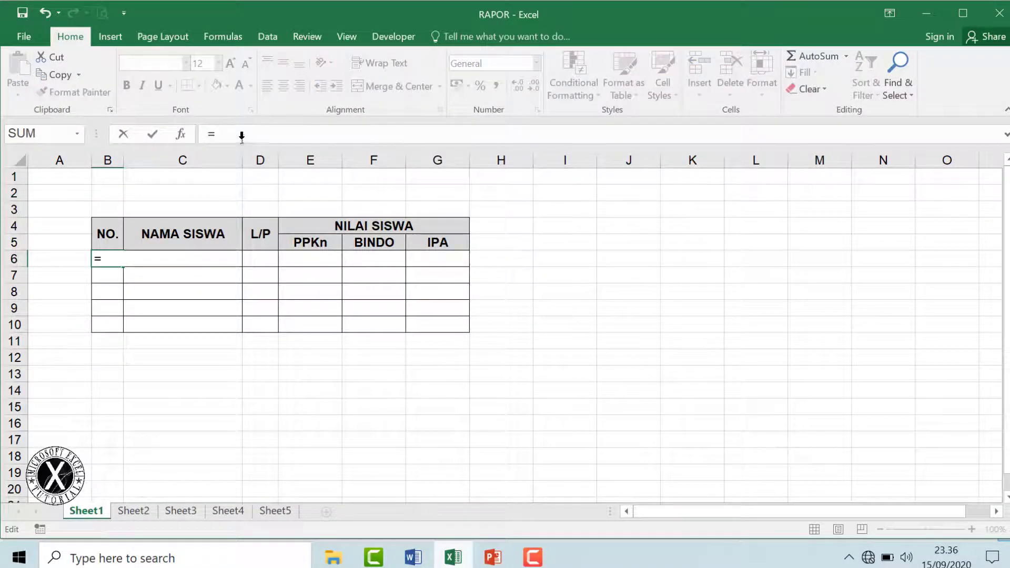
pyautogui.press('BackSpace')
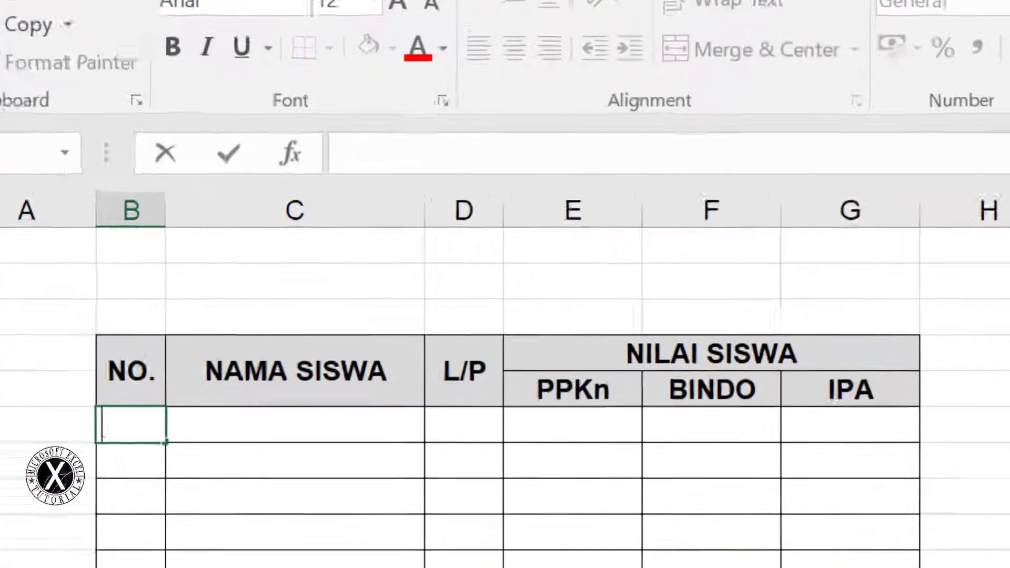
pyautogui.click(1005, 165)
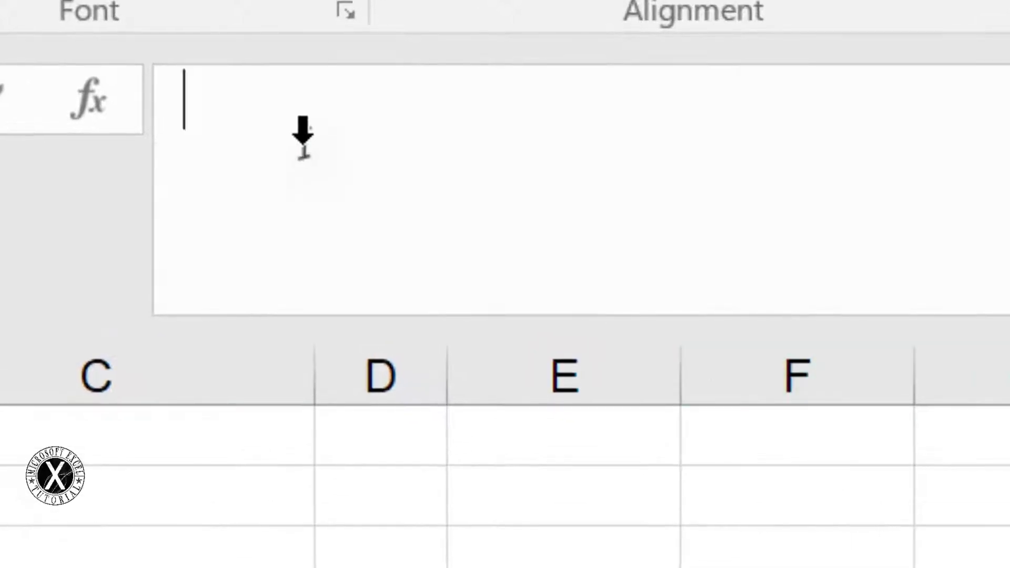
pyautogui.write("='[")
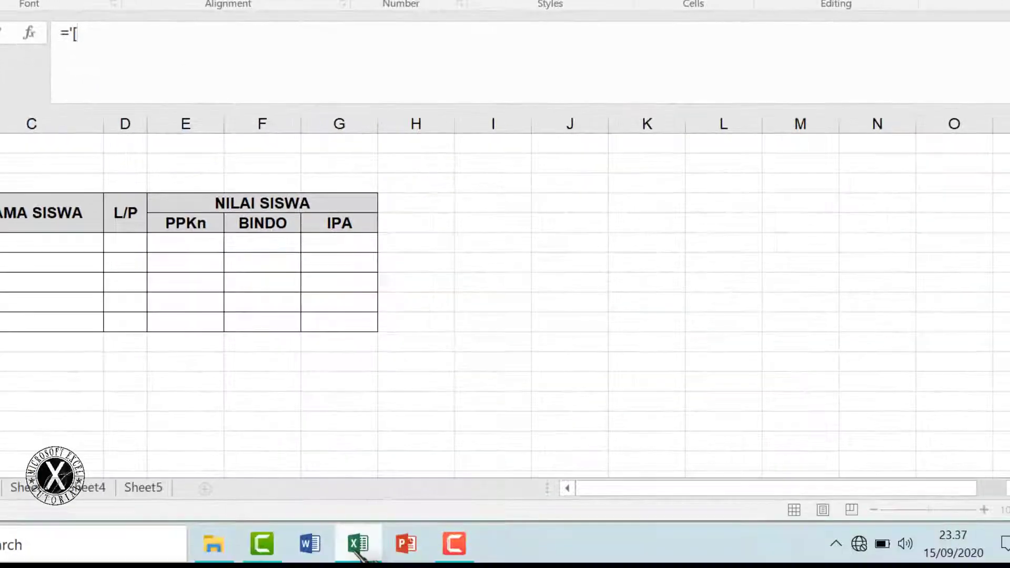
pyautogui.click(359, 544)
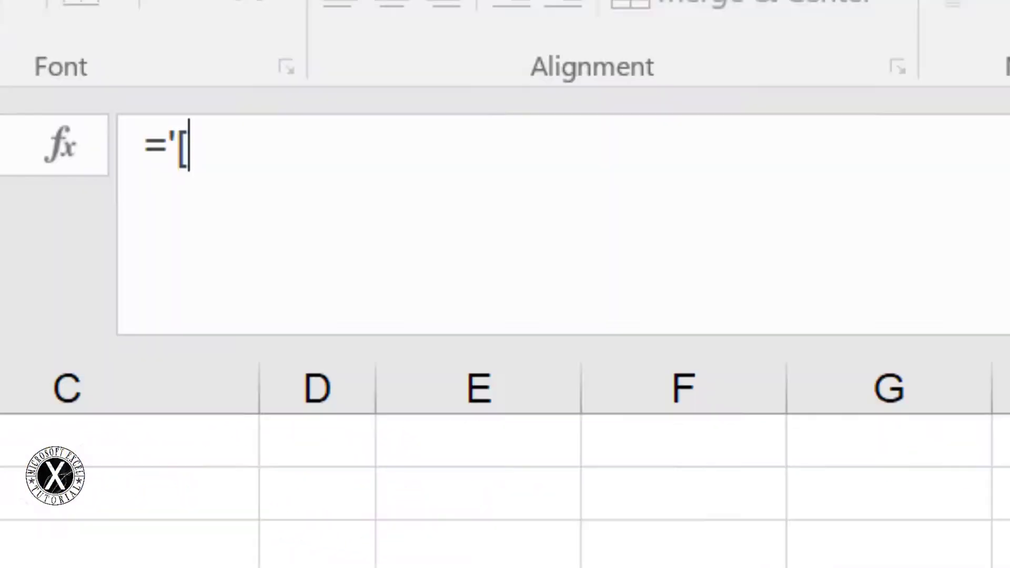
pyautogui.write('DATA')
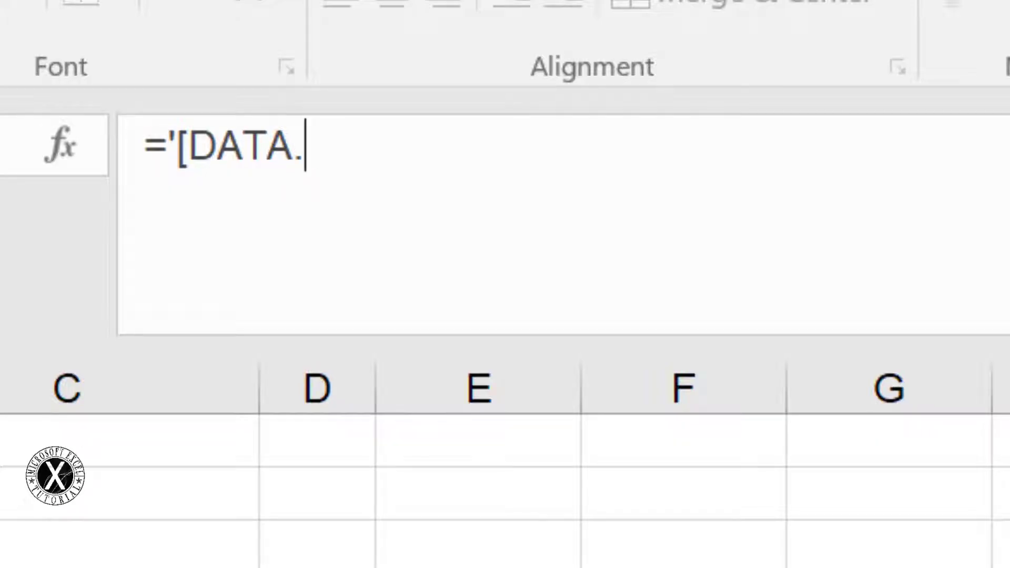
pyautogui.write('.XLS')
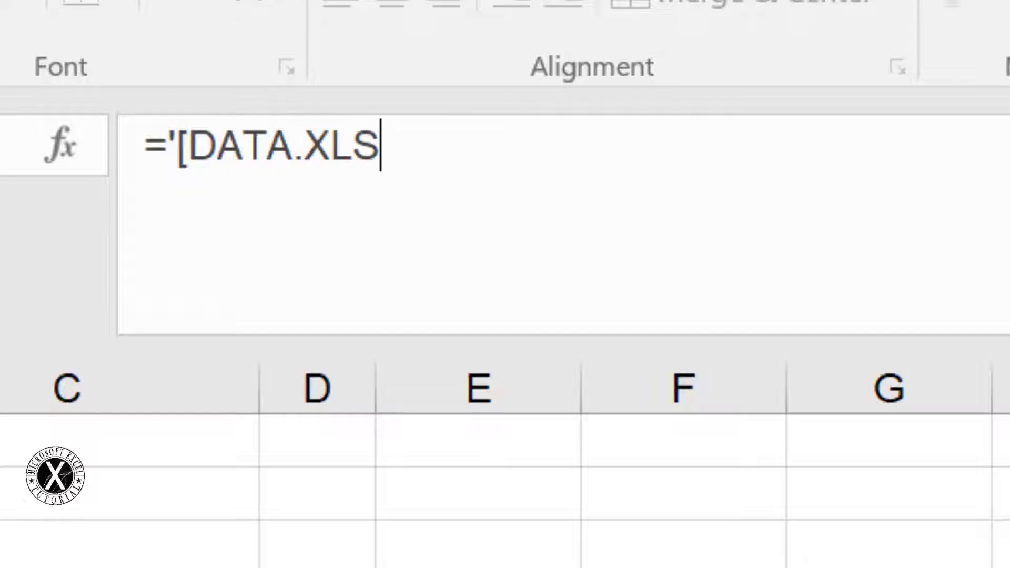
pyautogui.write('M')
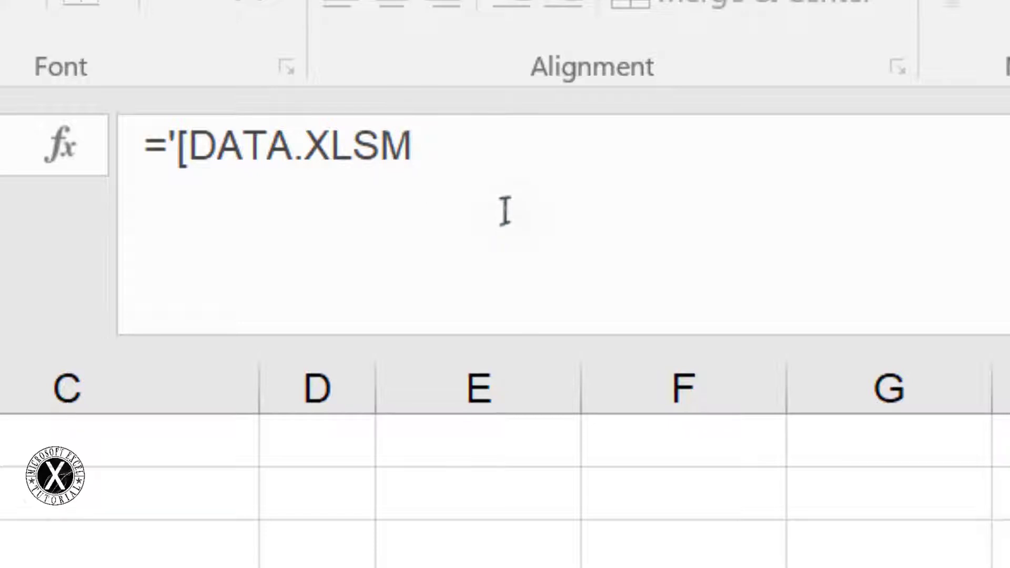
pyautogui.write(']')
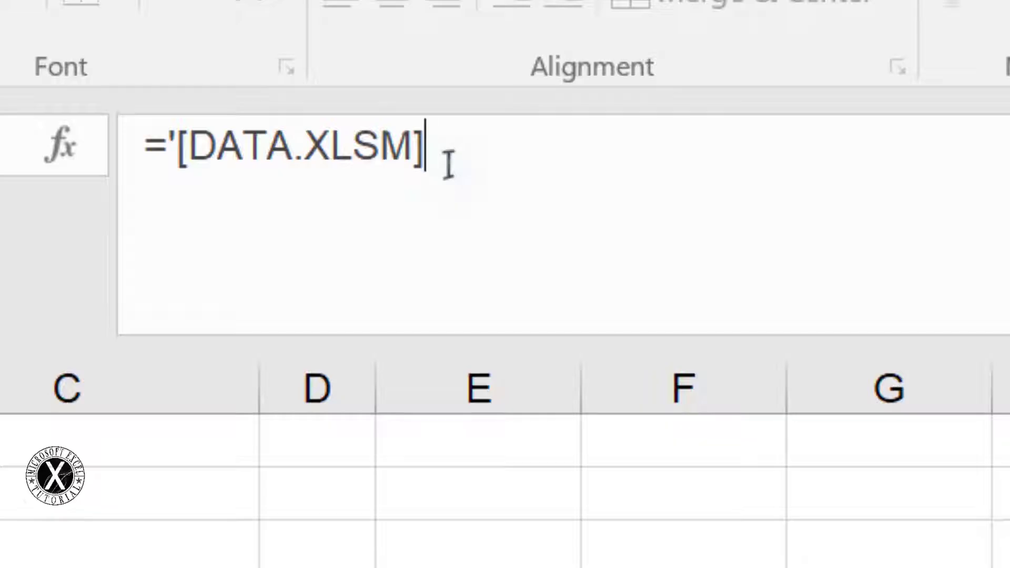
pyautogui.write("NILAI'!")
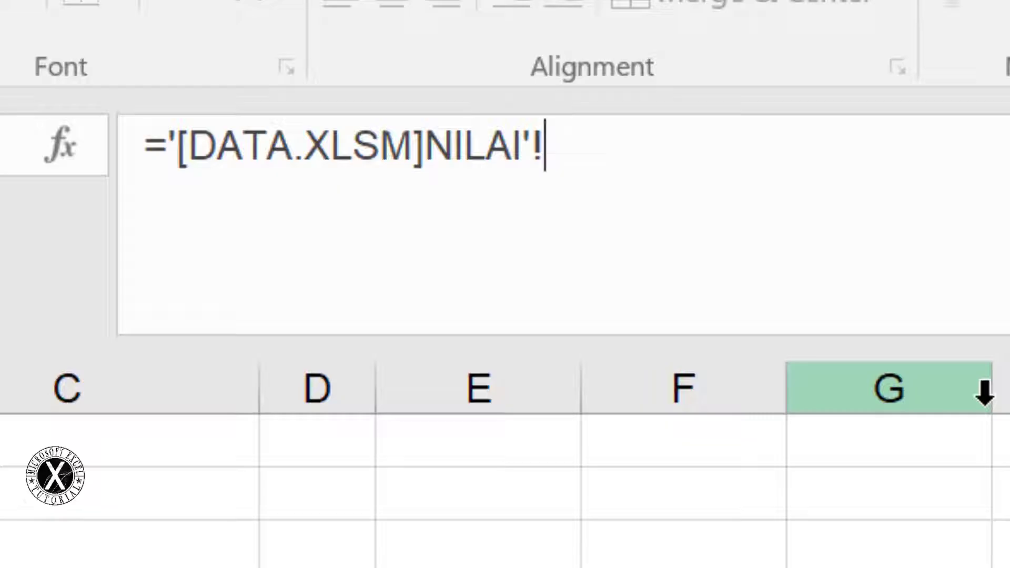
pyautogui.write('B')
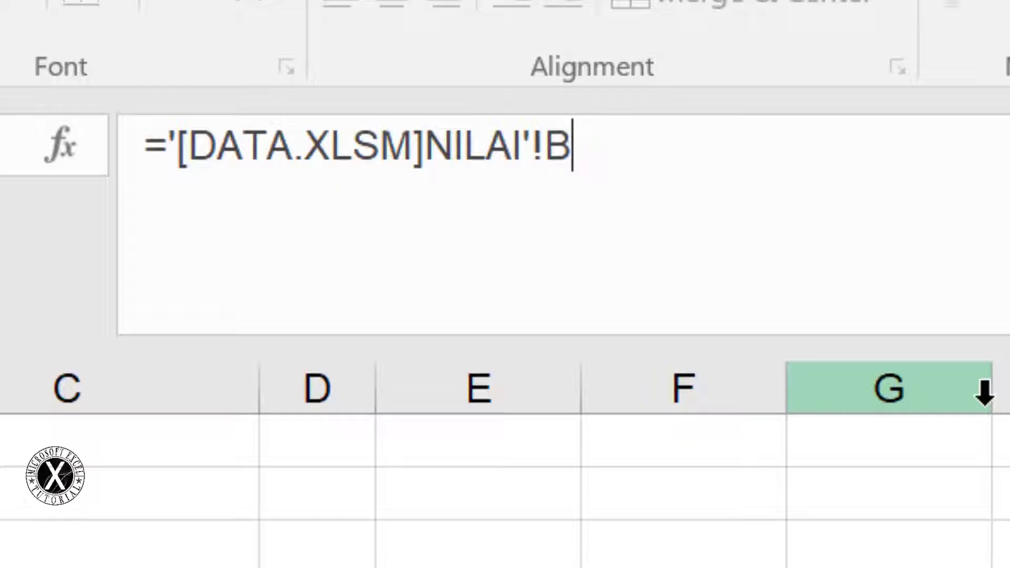
pyautogui.write('7')
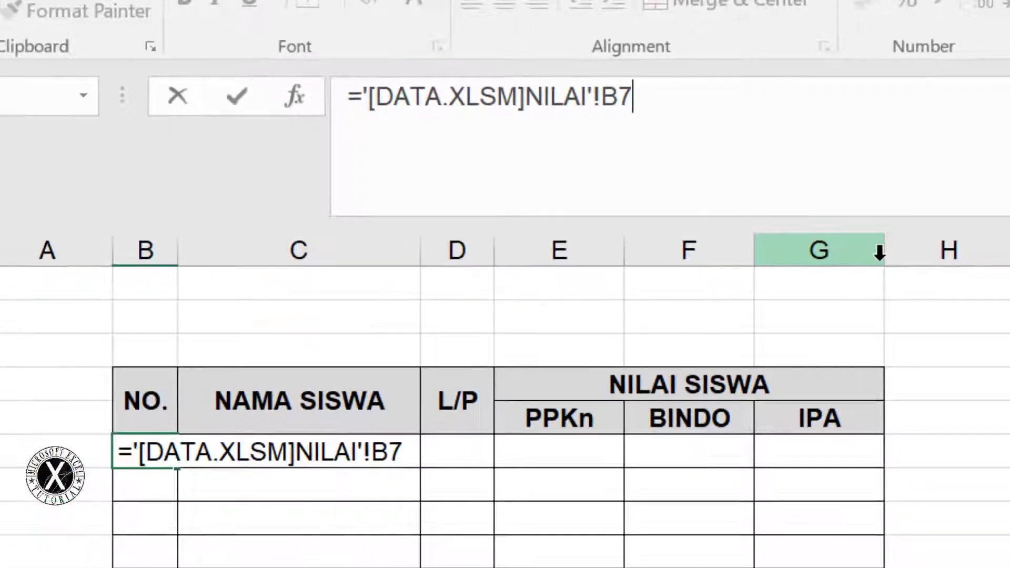
pyautogui.press('Escape')
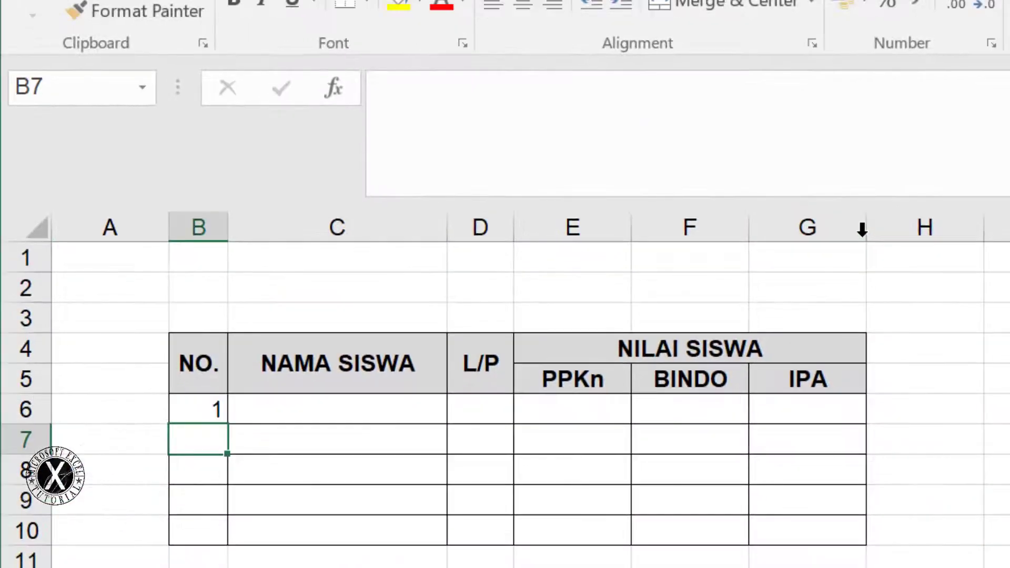
# Inspect B6's link showing DATA.XLSM's full Documents path, then switch to File Explorer
pyautogui.click(215, 415)
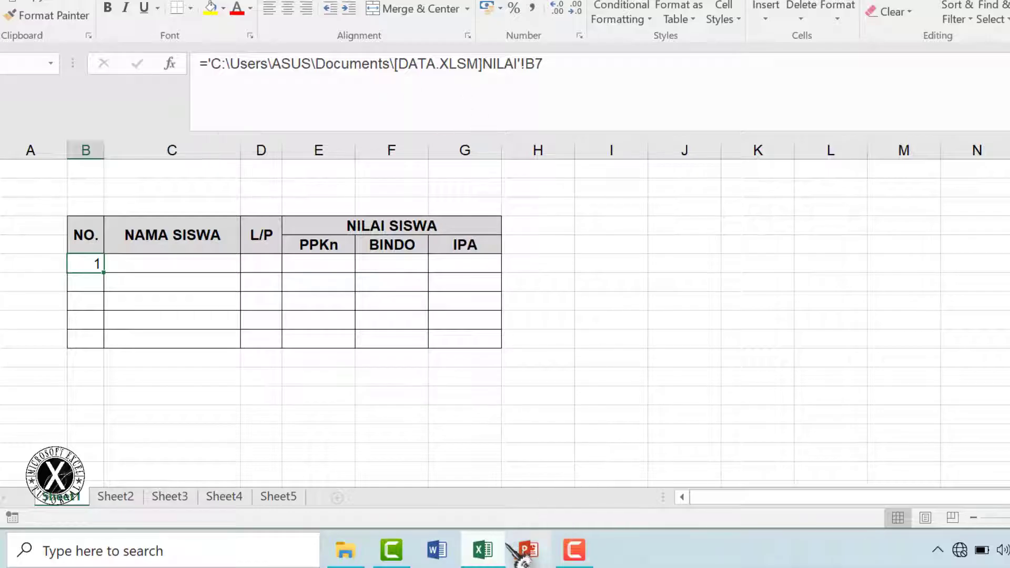
pyautogui.click(485, 559)
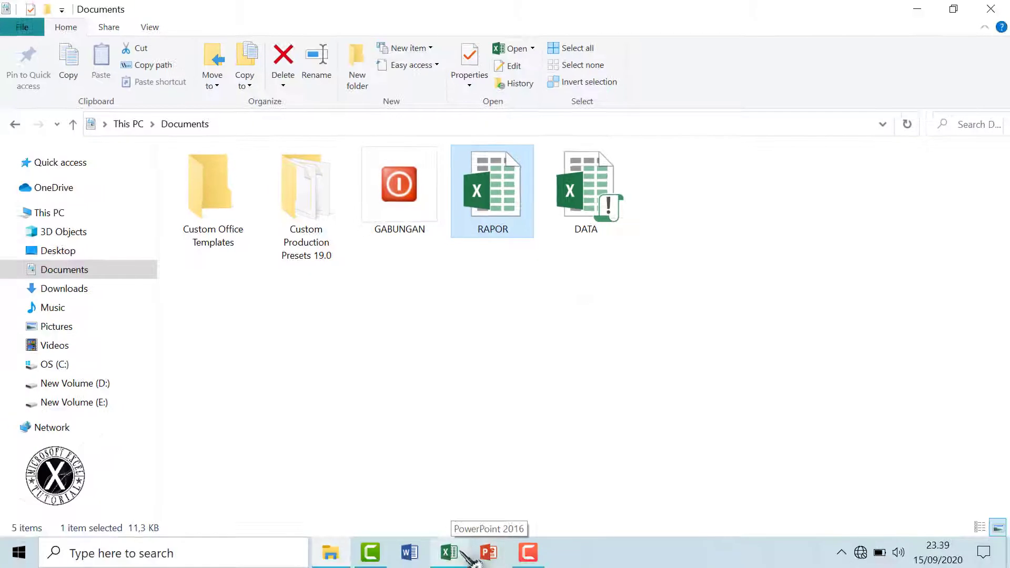
# Switch from File Explorer back to the RAPOR workbook in Excel
pyautogui.click(457, 557)
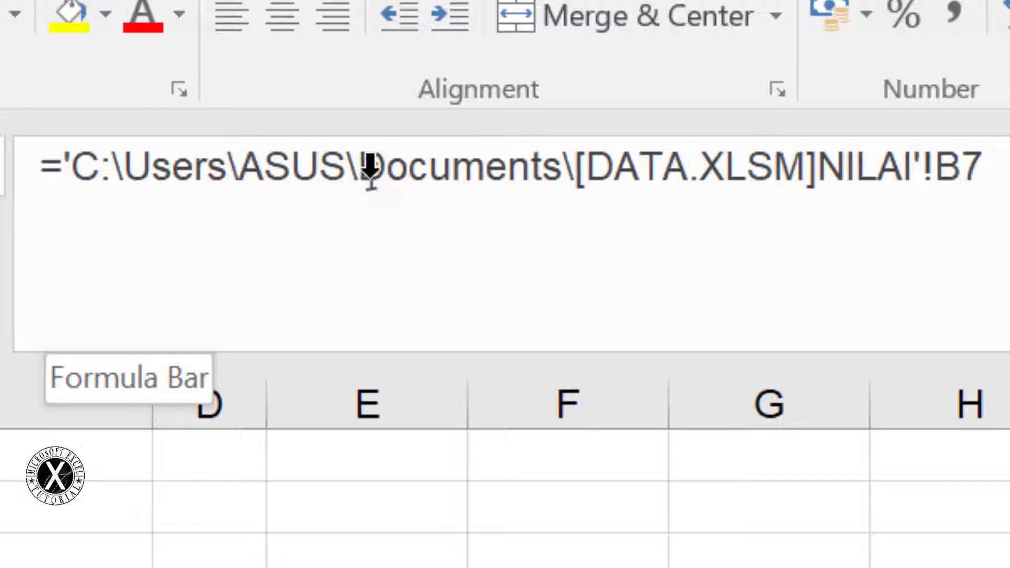
# Fill the B6 number link down to B10 and centre the numbers vertically and horizontally
pyautogui.moveTo(360, 168); pyautogui.dragTo(573, 157)
pyautogui.click(542, 164)
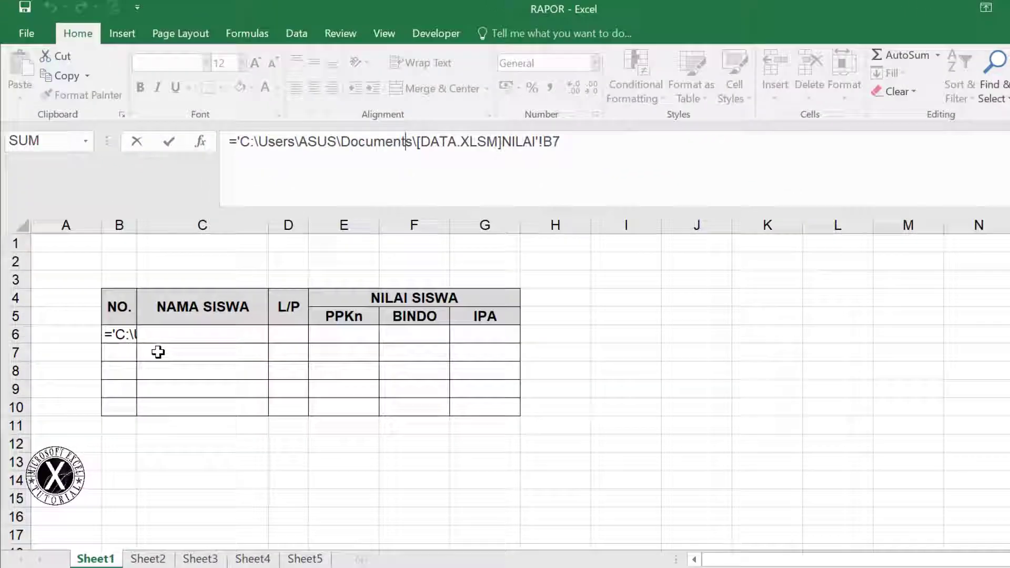
pyautogui.press('Return')
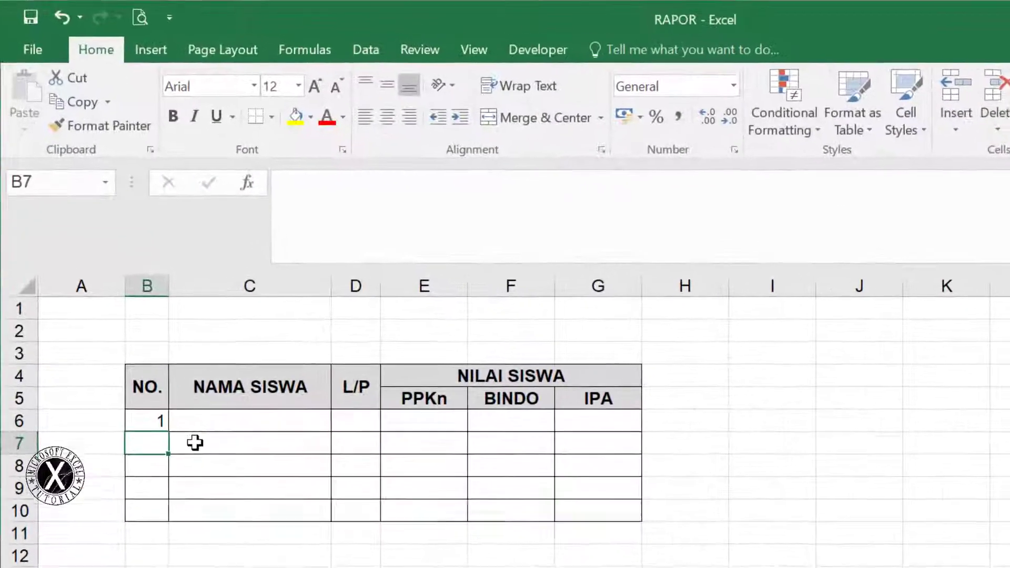
pyautogui.click(162, 419)
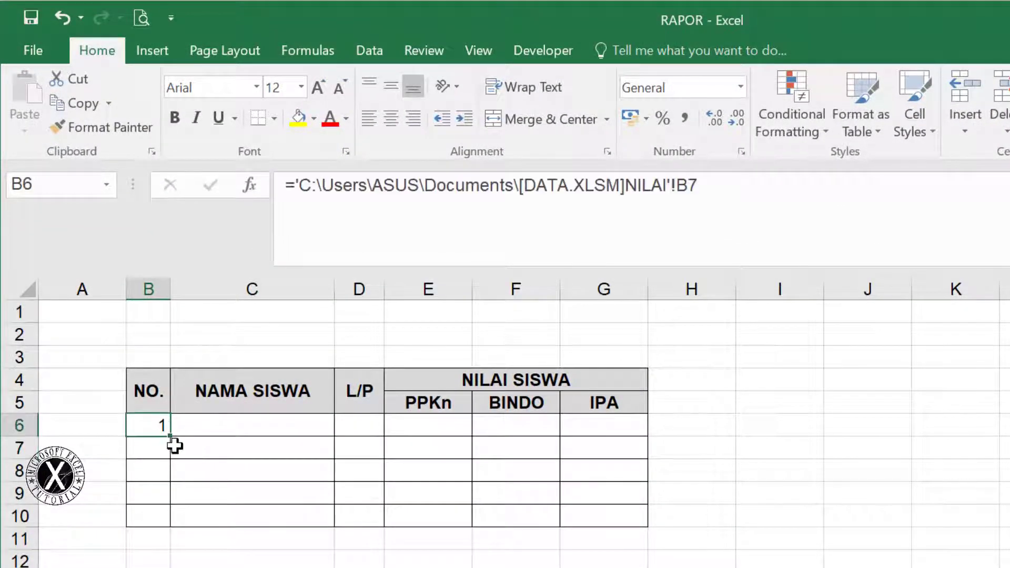
pyautogui.moveTo(170, 437); pyautogui.dragTo(179, 526)
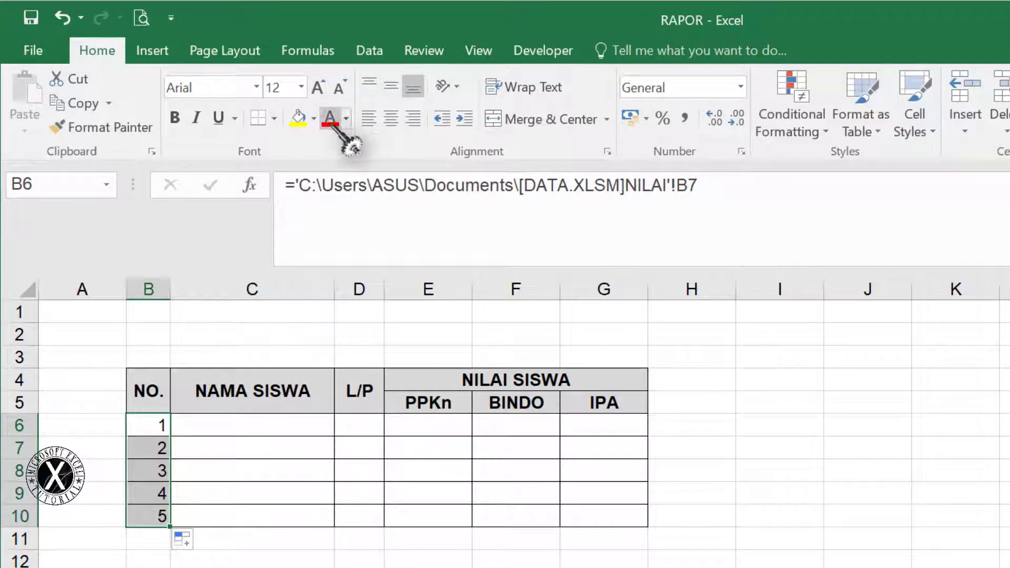
pyautogui.click(391, 86)
pyautogui.click(391, 119)
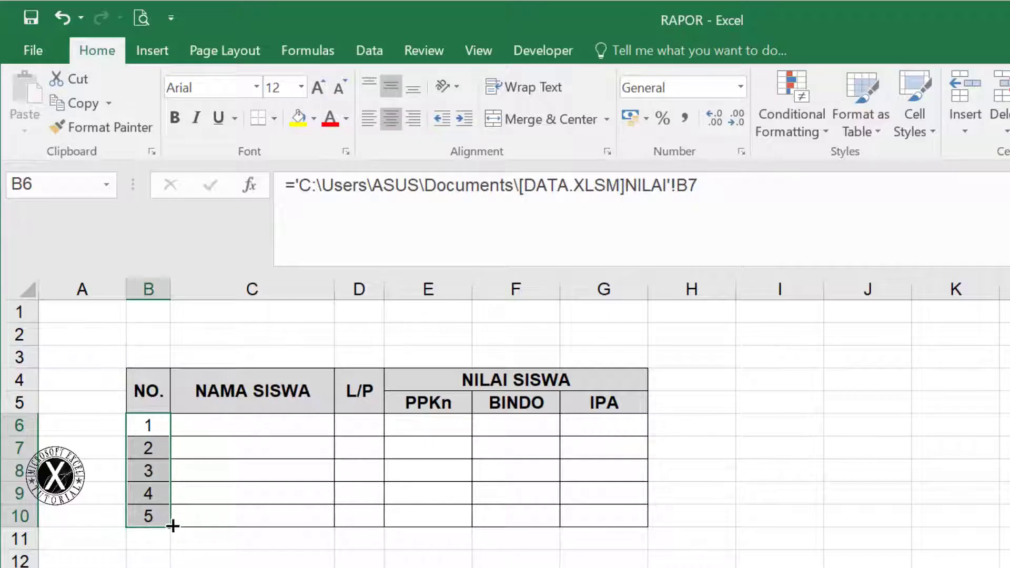
# Copy the links across to D10 for names and genders, left-aligning names ARI to FERO
pyautogui.moveTo(172, 526); pyautogui.dragTo(368, 524)
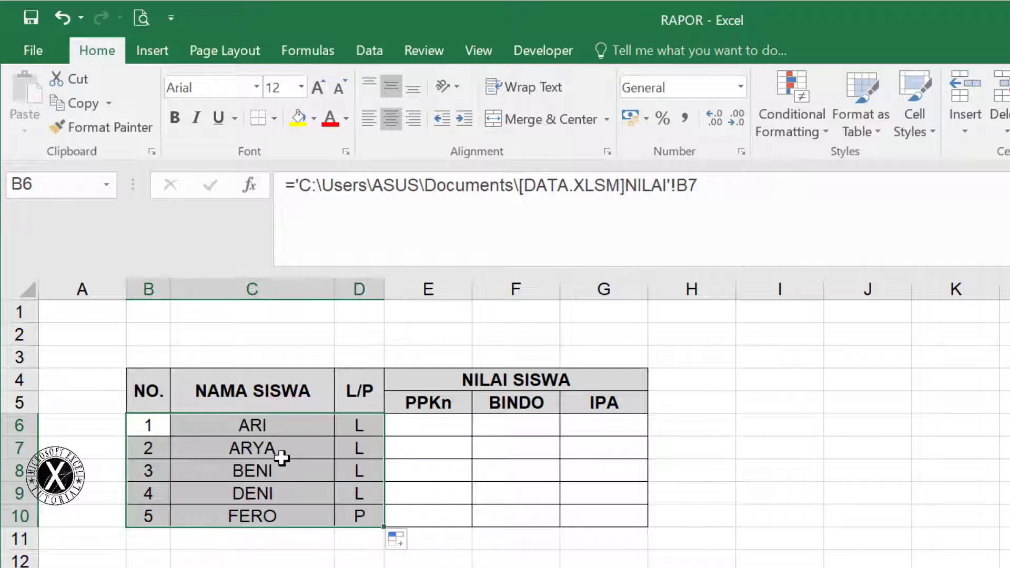
pyautogui.moveTo(234, 424); pyautogui.dragTo(245, 518)
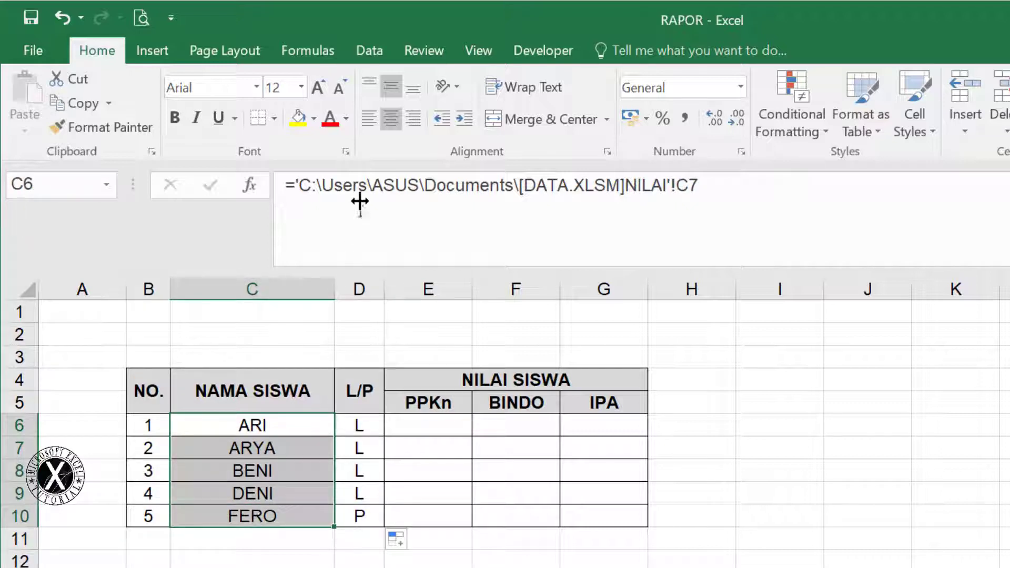
pyautogui.click(369, 119)
pyautogui.click(429, 428)
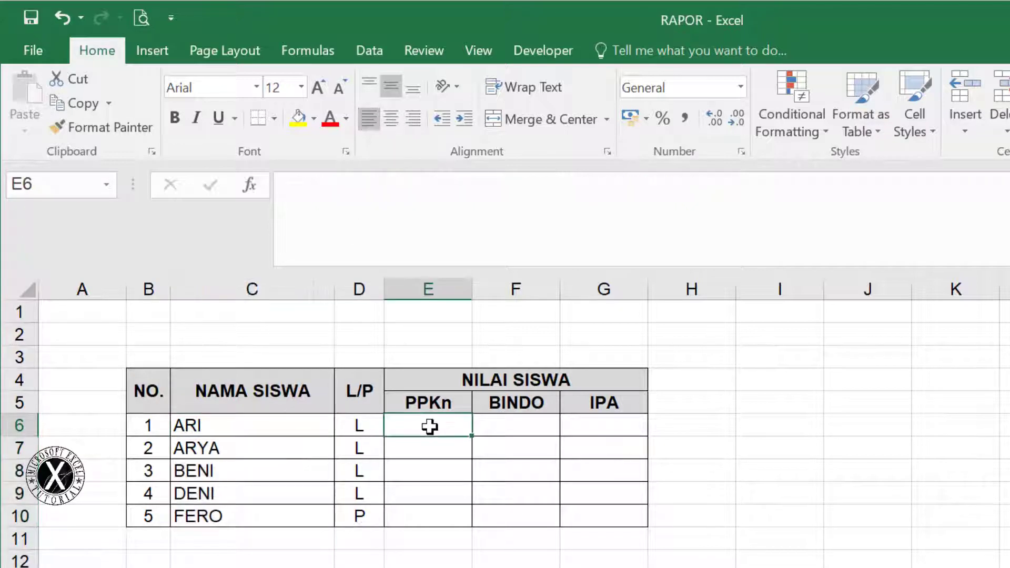
pyautogui.click(513, 427)
# Enter ='[DATA.XLSM]NILAI'!I7 in ARI's PPKn cell E6
pyautogui.click(605, 423)
pyautogui.click(435, 426)
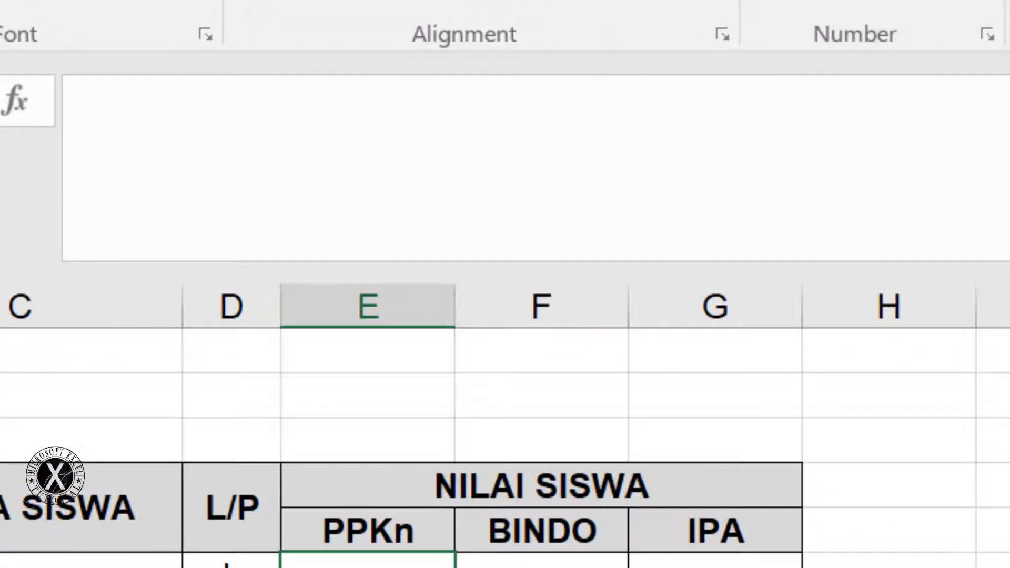
pyautogui.write('=')
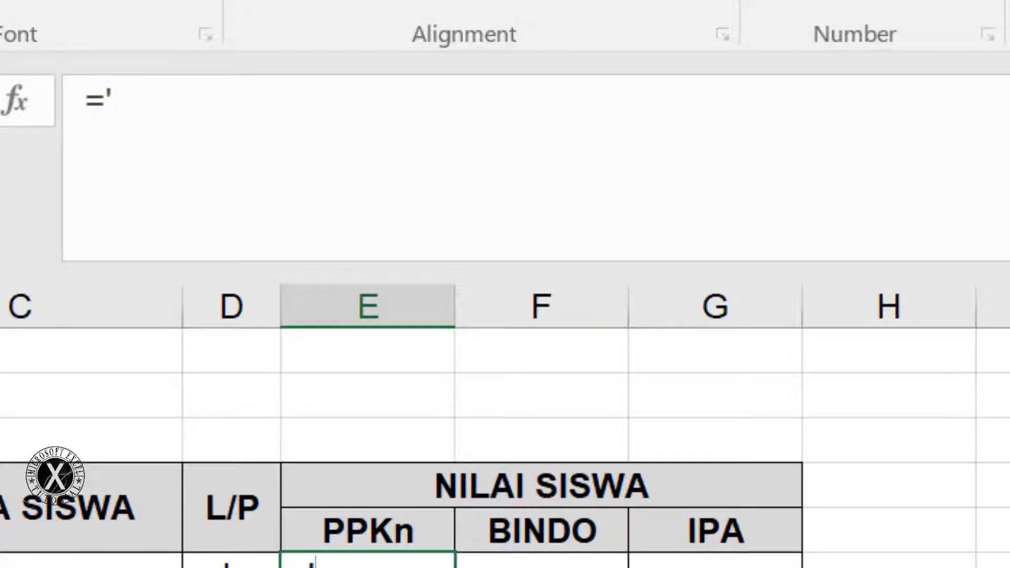
pyautogui.write("'[DATA")
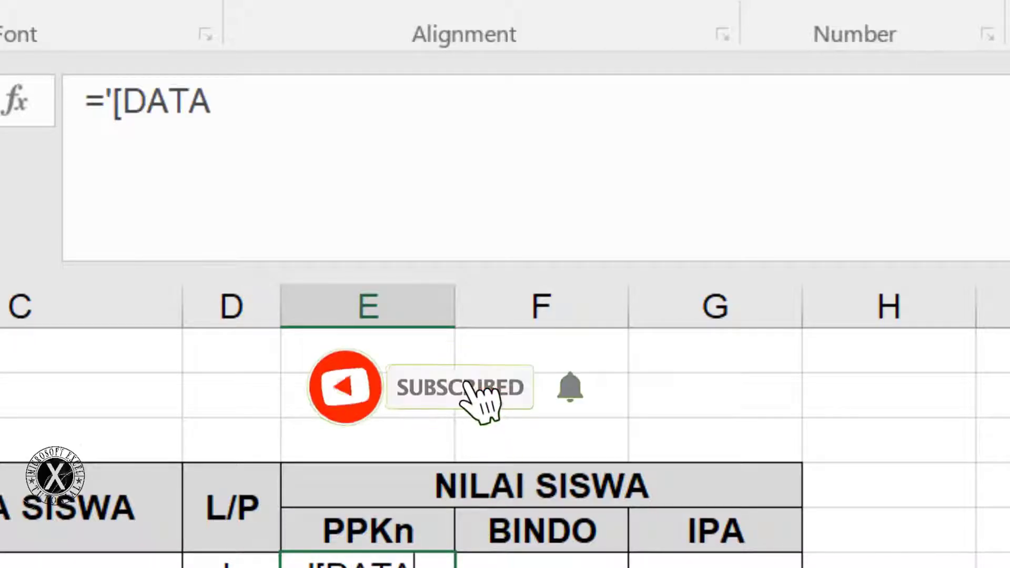
pyautogui.write('.X')
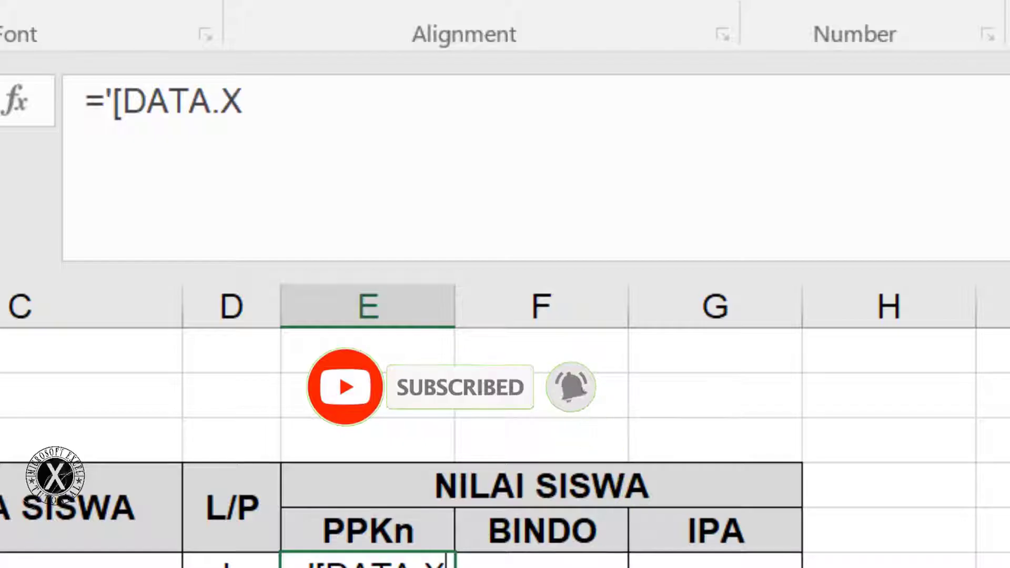
pyautogui.write('LSM')
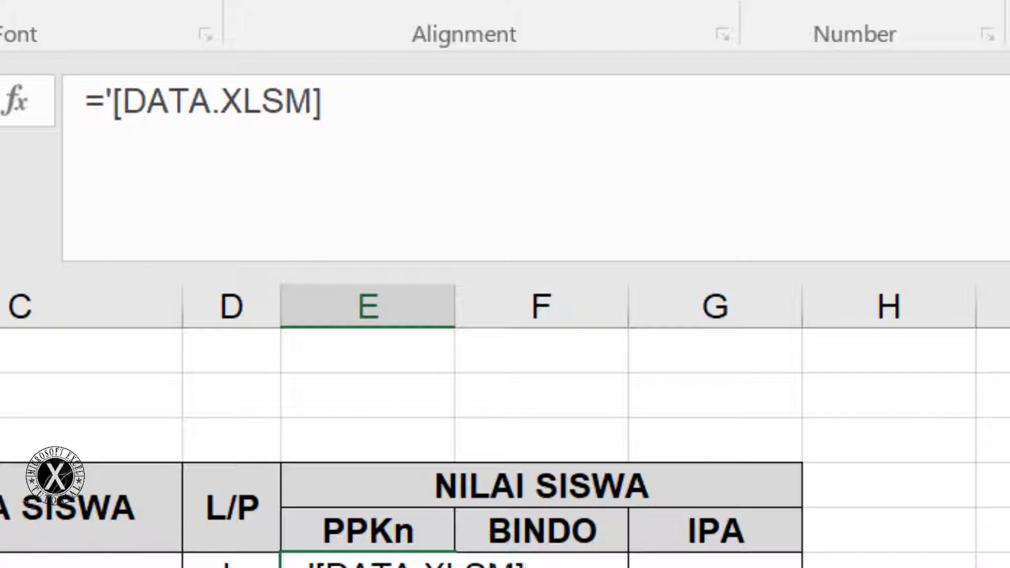
pyautogui.write("]NILAI'!I")
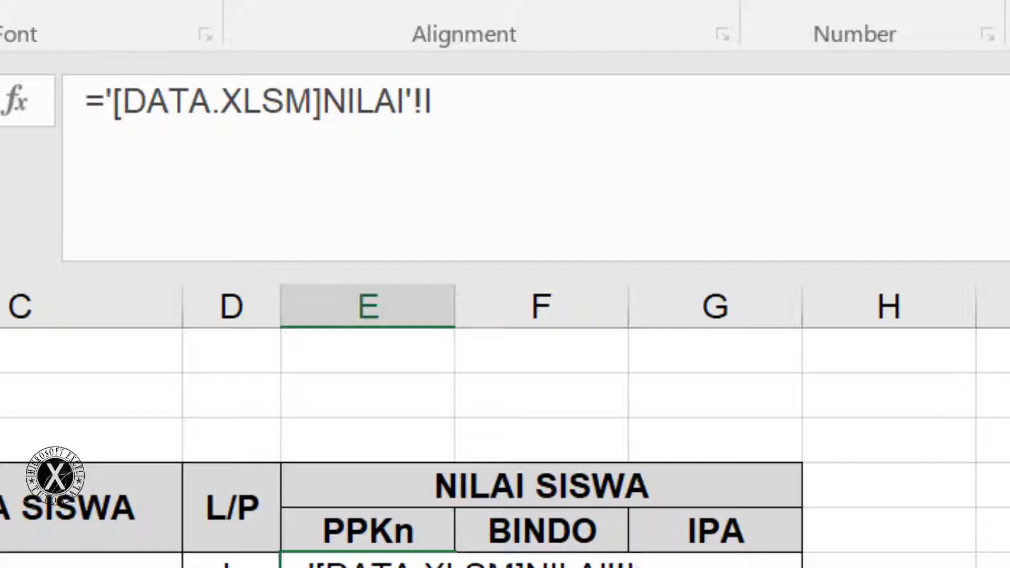
pyautogui.write('7')
pyautogui.press('Return')
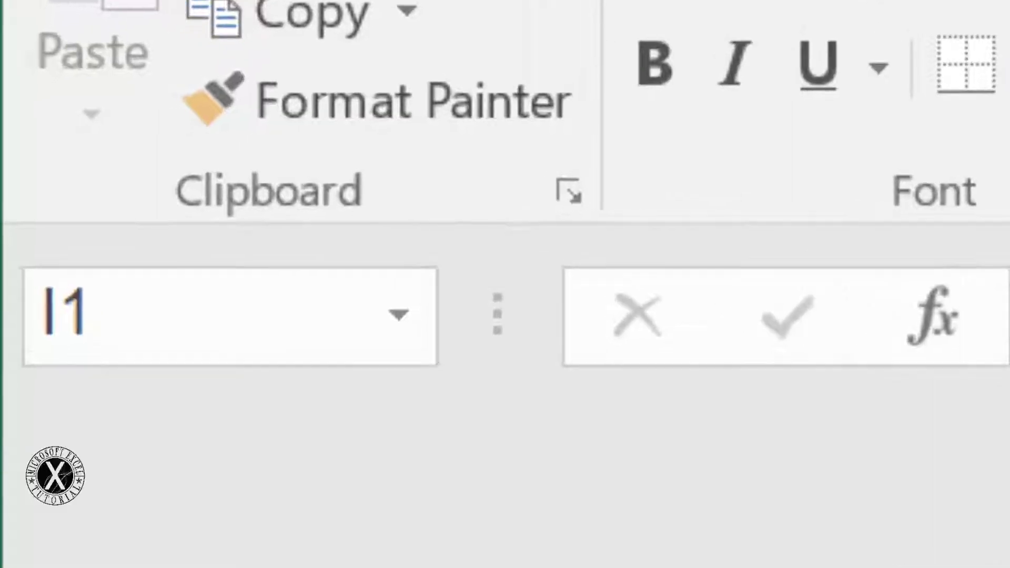
# Check the I7, N7 and S7 averages in DATA, then reselect E6
pyautogui.click(799, 567)
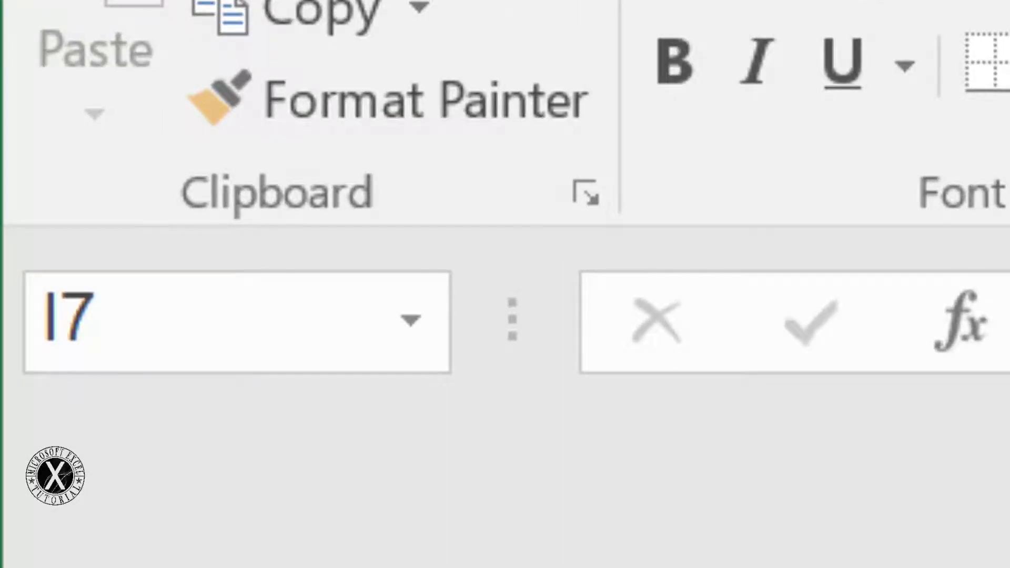
pyautogui.click(1009, 567)
pyautogui.press('Right')
pyautogui.press('Right')
pyautogui.press('Right')
pyautogui.press('Right')
pyautogui.press('Right')
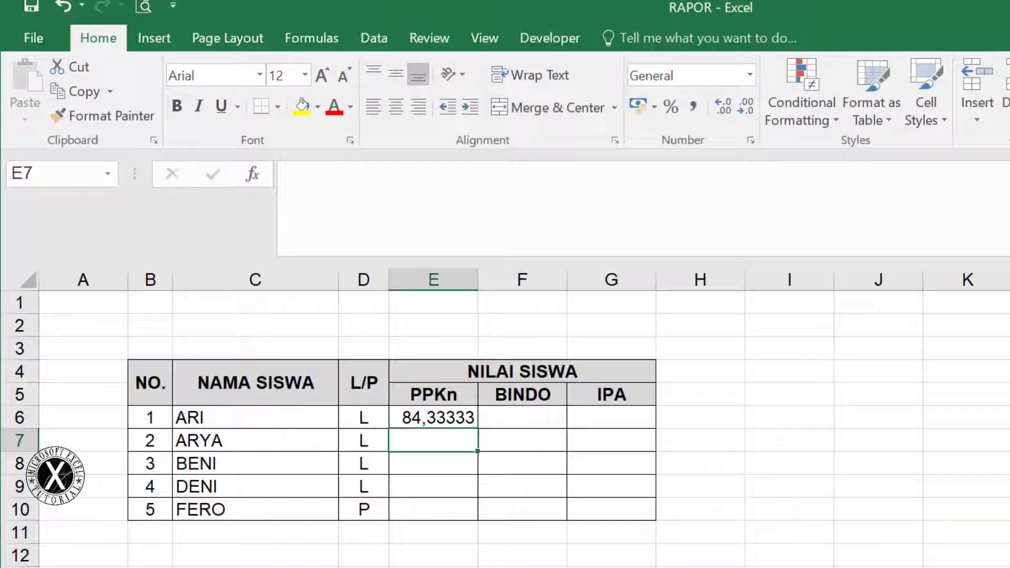
pyautogui.click(473, 425)
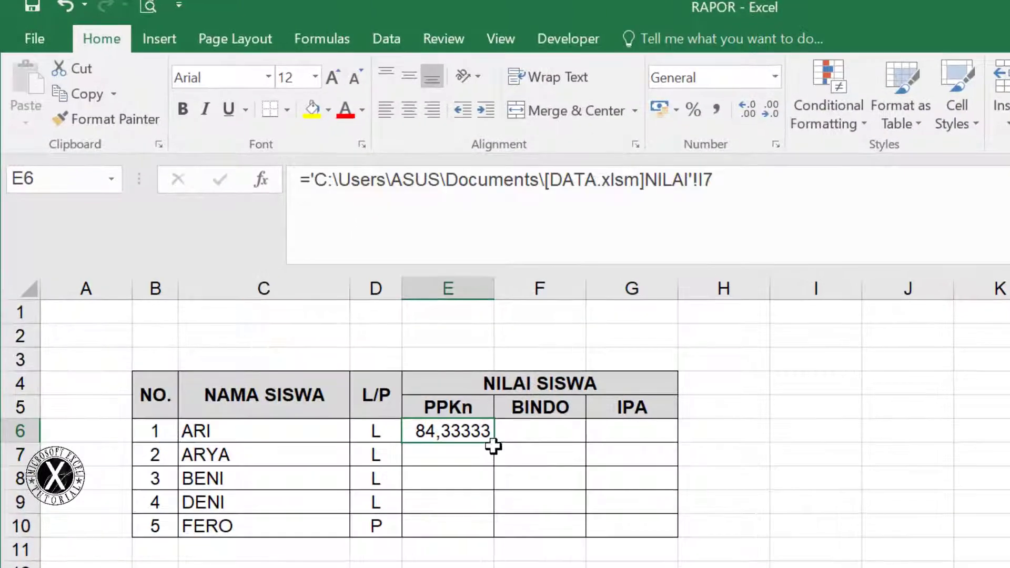
# Fill the PPKn link down to E10, showing the averages centred with two decimals
pyautogui.moveTo(494, 445); pyautogui.dragTo(493, 535)
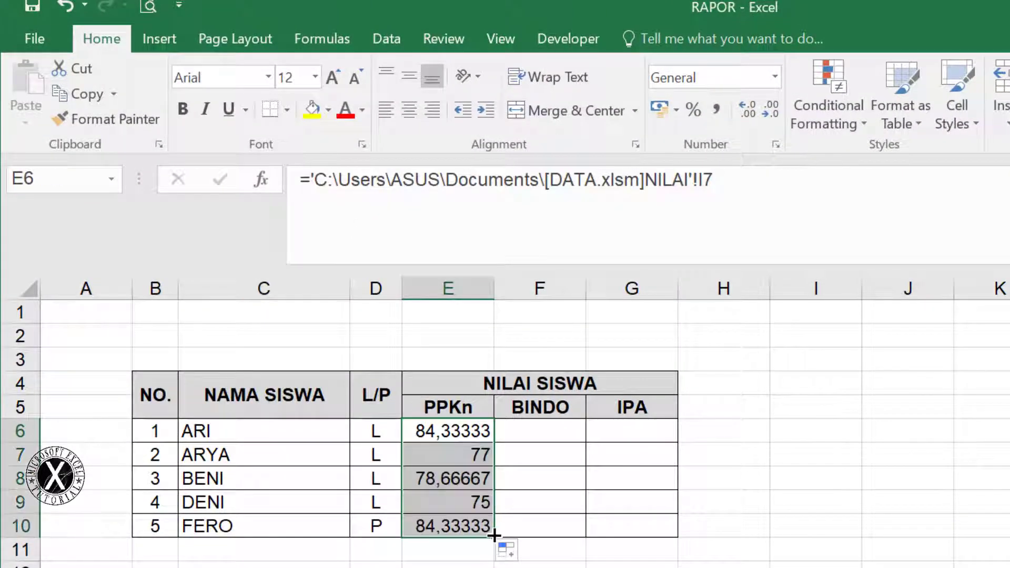
pyautogui.click(767, 112)
pyautogui.click(766, 112)
pyautogui.click(767, 112)
pyautogui.click(767, 112)
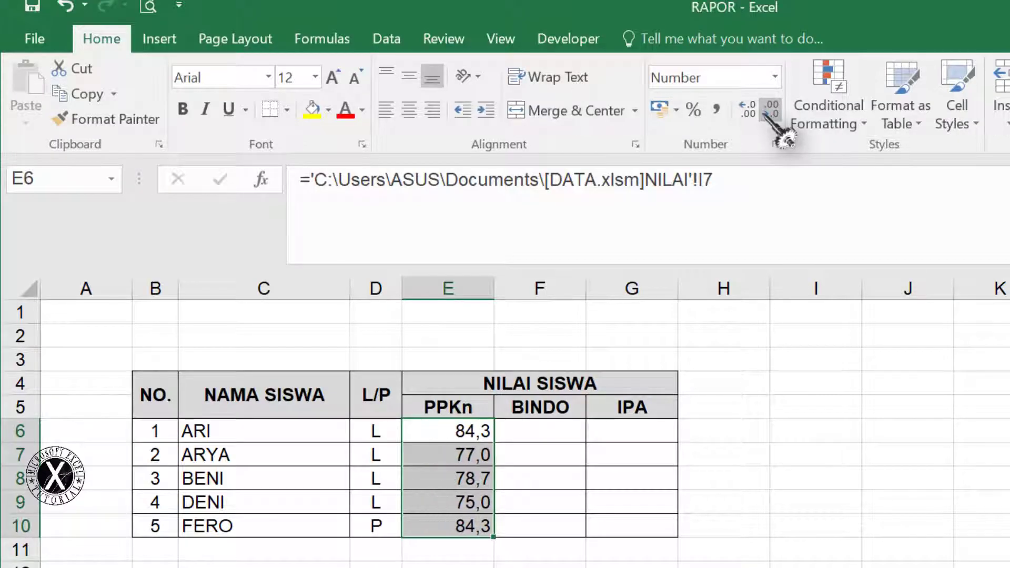
pyautogui.click(747, 109)
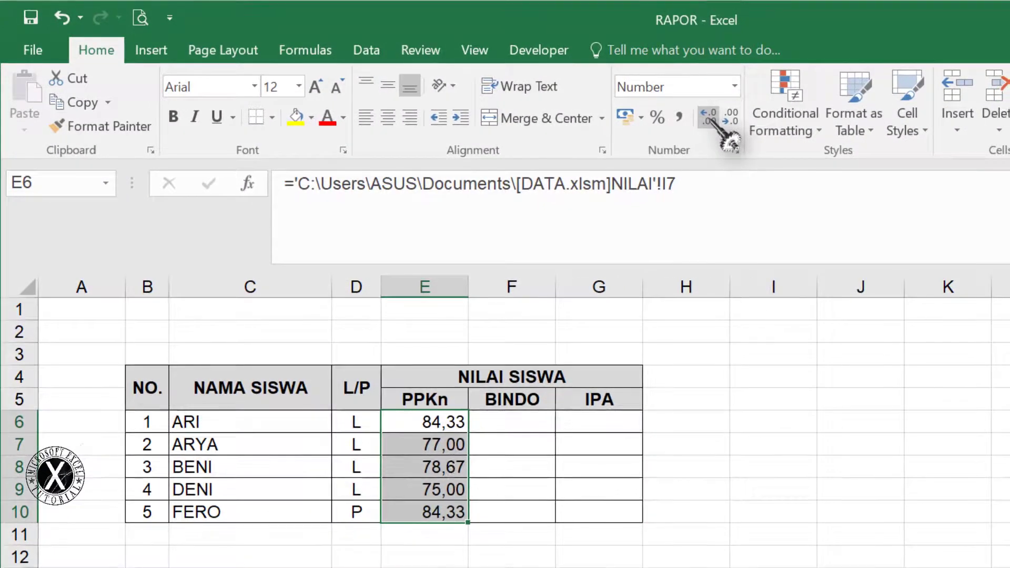
pyautogui.click(388, 117)
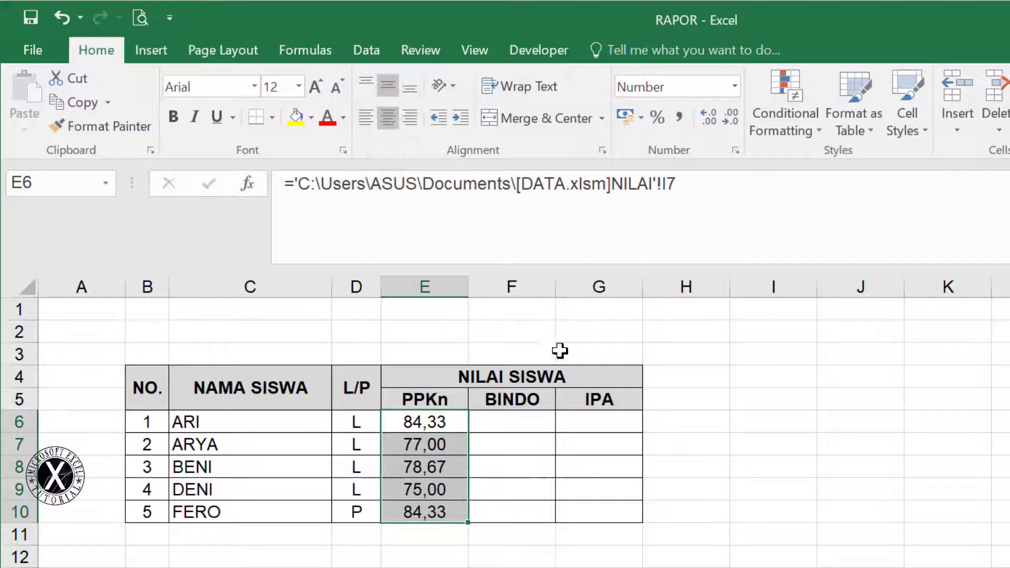
# Copy ARI's PPKn link from E6 across into the BINDO and IPA cells F6:G6
pyautogui.moveTo(148, 388); pyautogui.dragTo(562, 511)
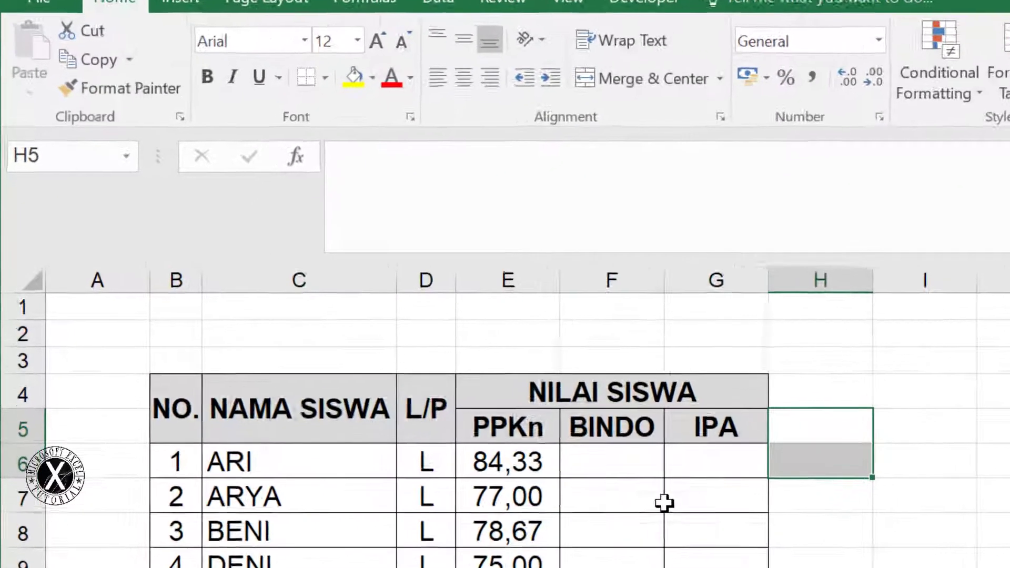
pyautogui.click(610, 460)
pyautogui.click(504, 460)
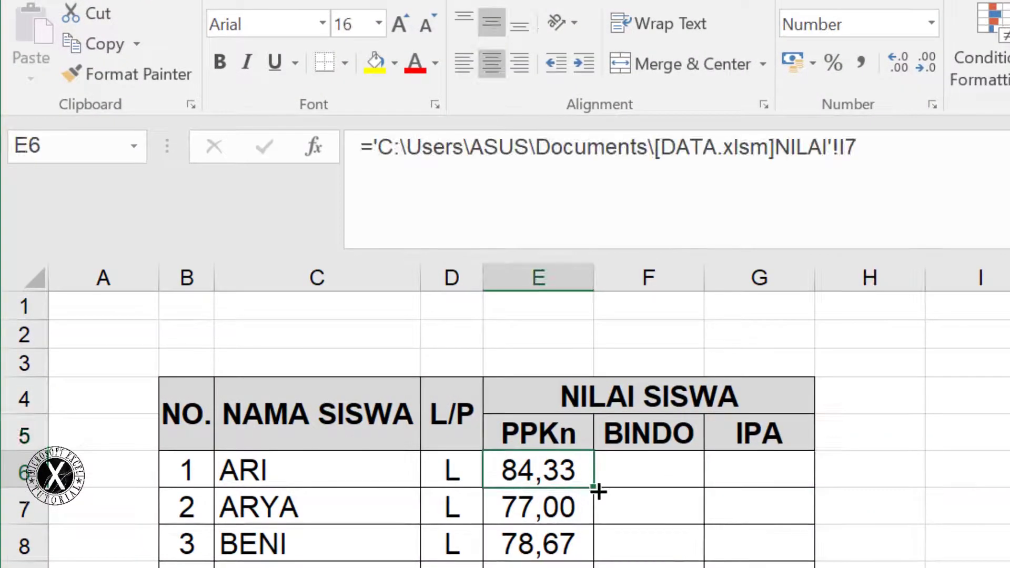
pyautogui.moveTo(594, 489); pyautogui.dragTo(768, 489)
pyautogui.click(670, 467)
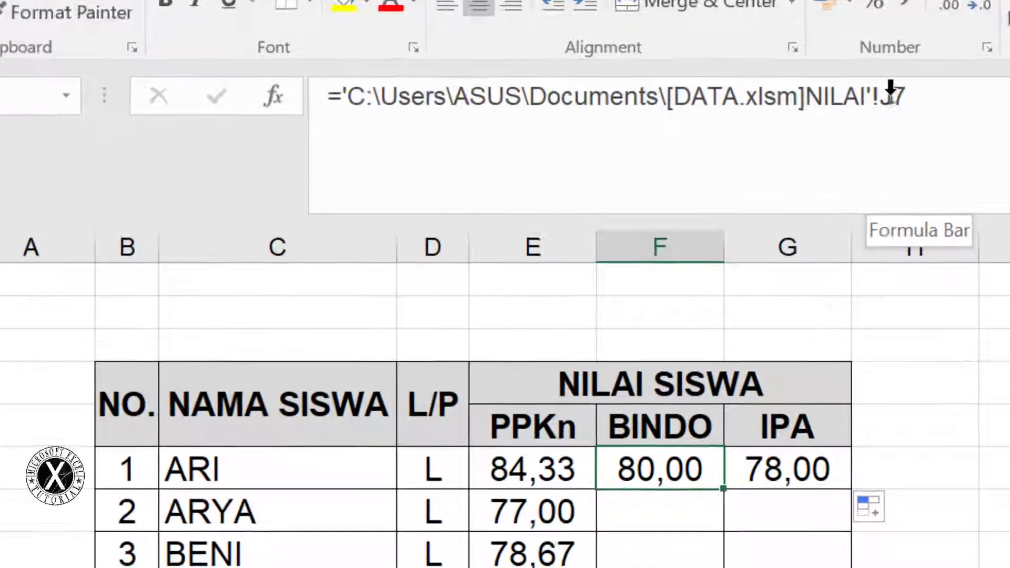
pyautogui.click(541, 456)
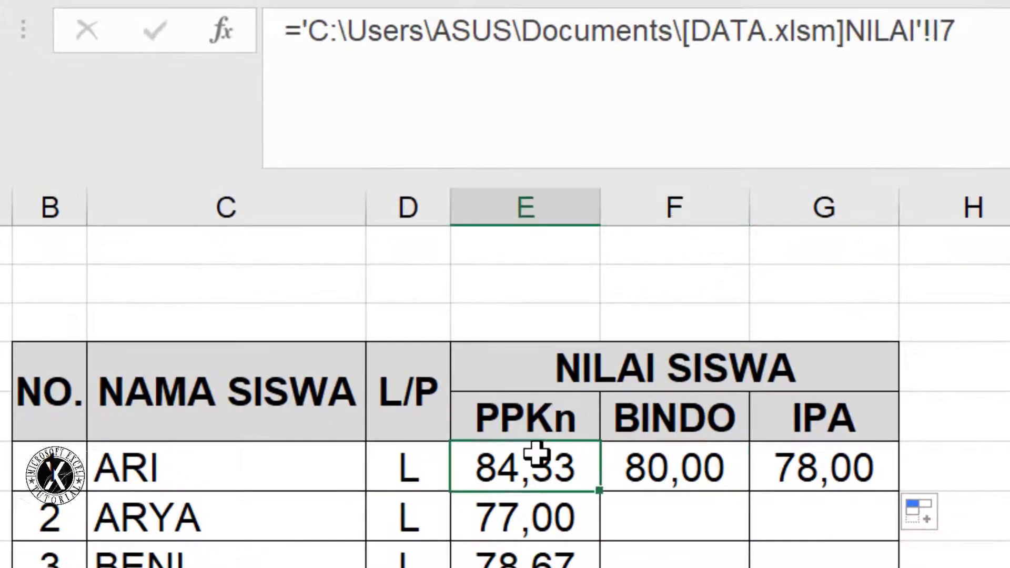
# Change F6's reference from H7 to N7 and G6's from K7 to S7
pyautogui.click(678, 466)
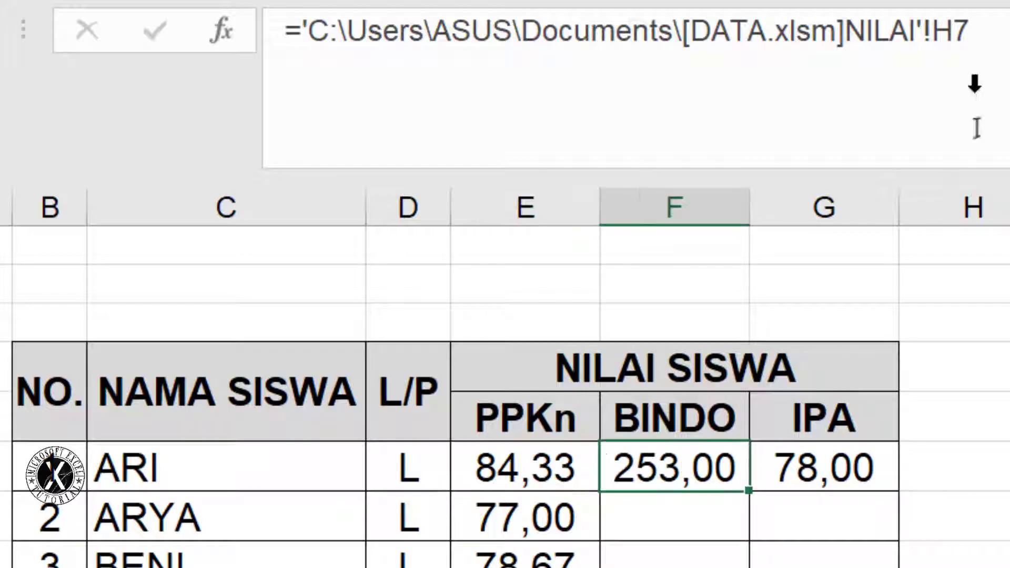
pyautogui.click(942, 21)
pyautogui.moveTo(939, 23); pyautogui.dragTo(946, 23)
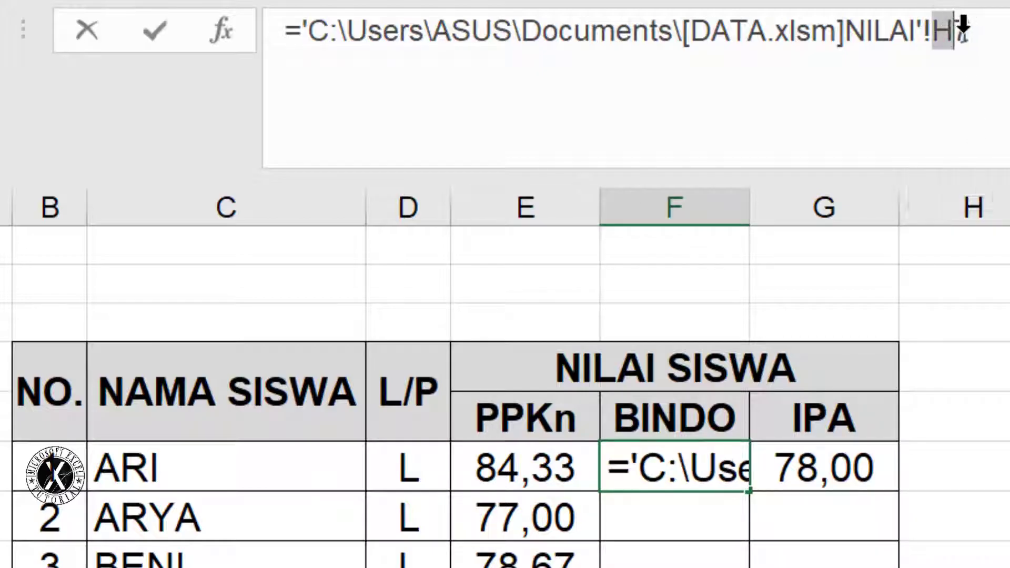
pyautogui.write('N')
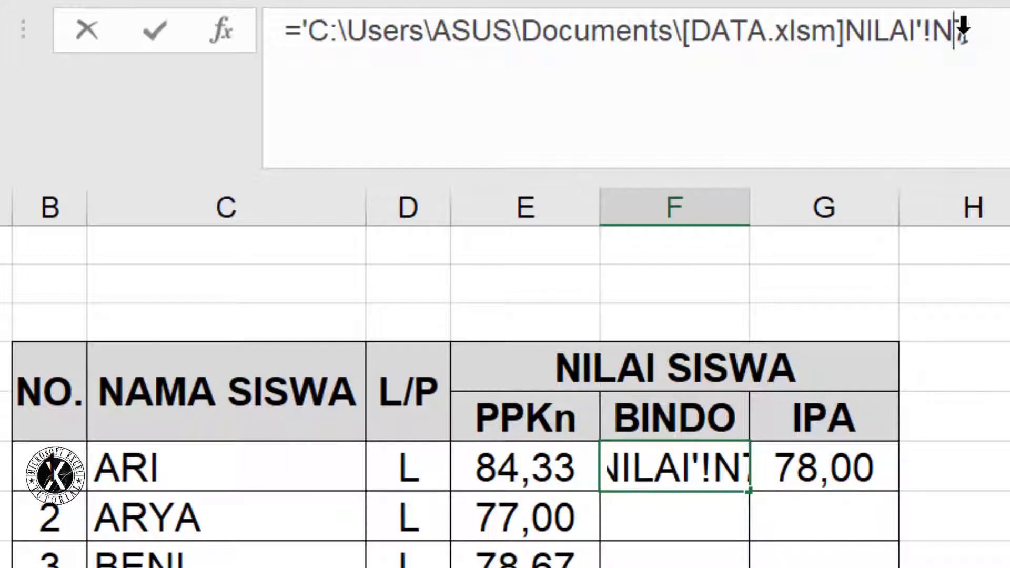
pyautogui.press('Return')
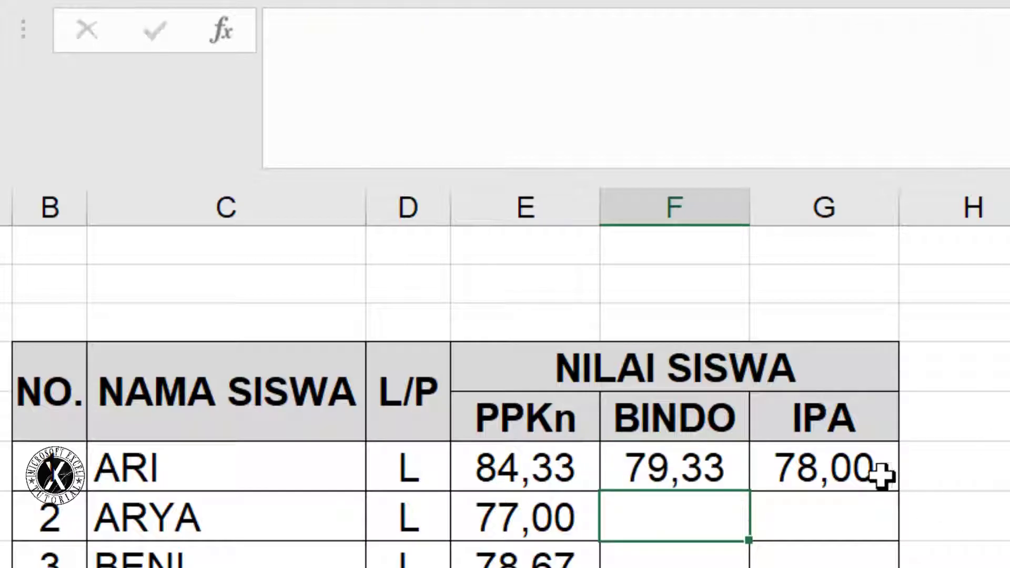
pyautogui.click(858, 460)
pyautogui.moveTo(937, 31); pyautogui.dragTo(947, 31)
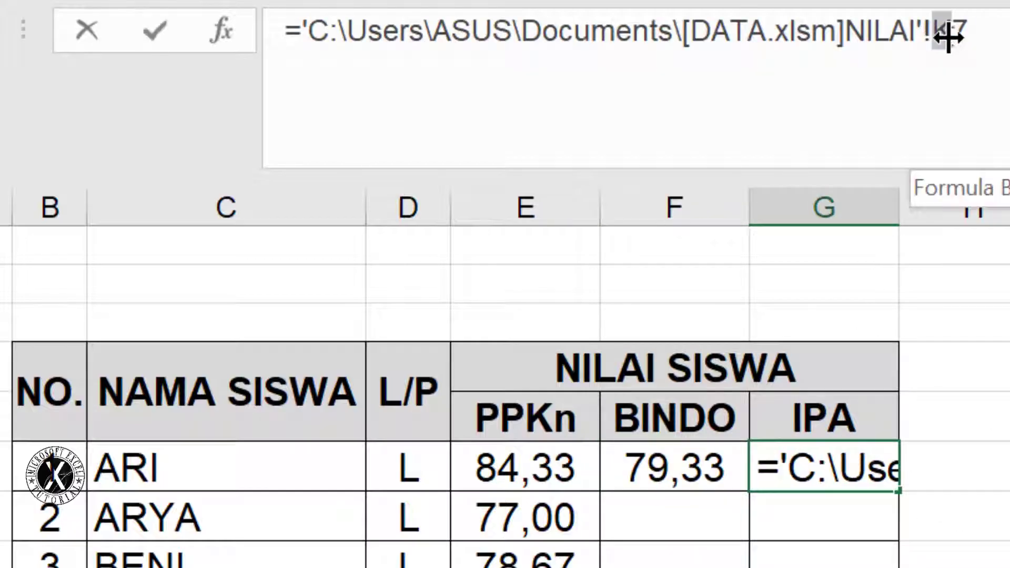
pyautogui.write('S')
pyautogui.press('Return')
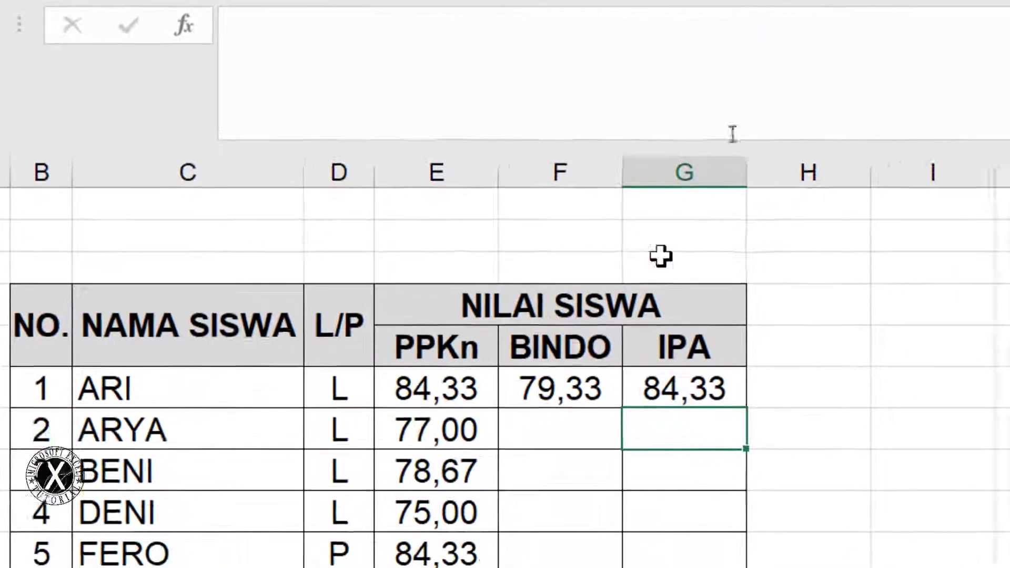
# Fill the BINDO and IPA formulas down to FERO's row, with IPA extended to row 11
pyautogui.click(673, 467)
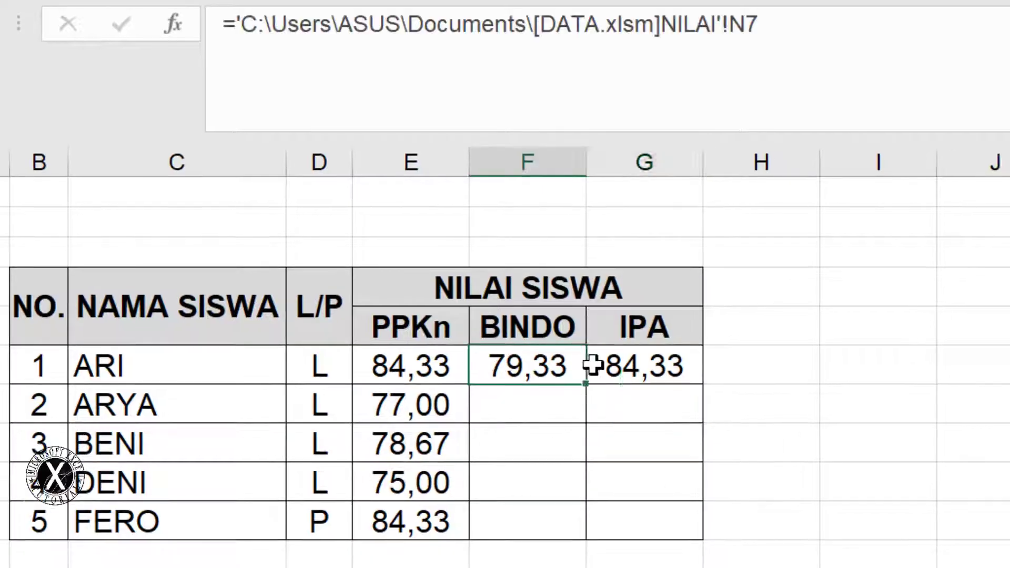
pyautogui.moveTo(592, 365); pyautogui.dragTo(626, 368)
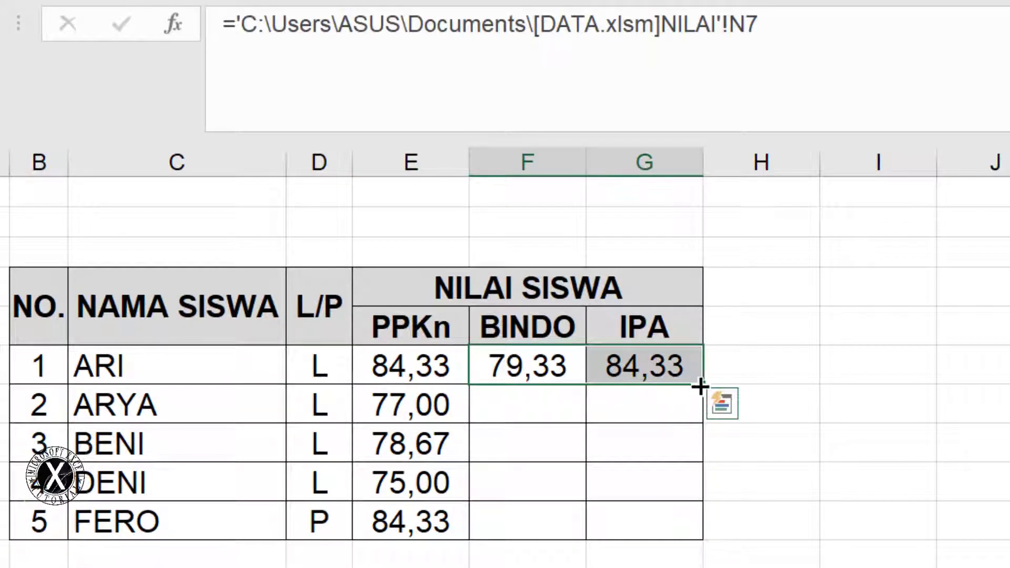
pyautogui.moveTo(702, 385); pyautogui.dragTo(688, 540)
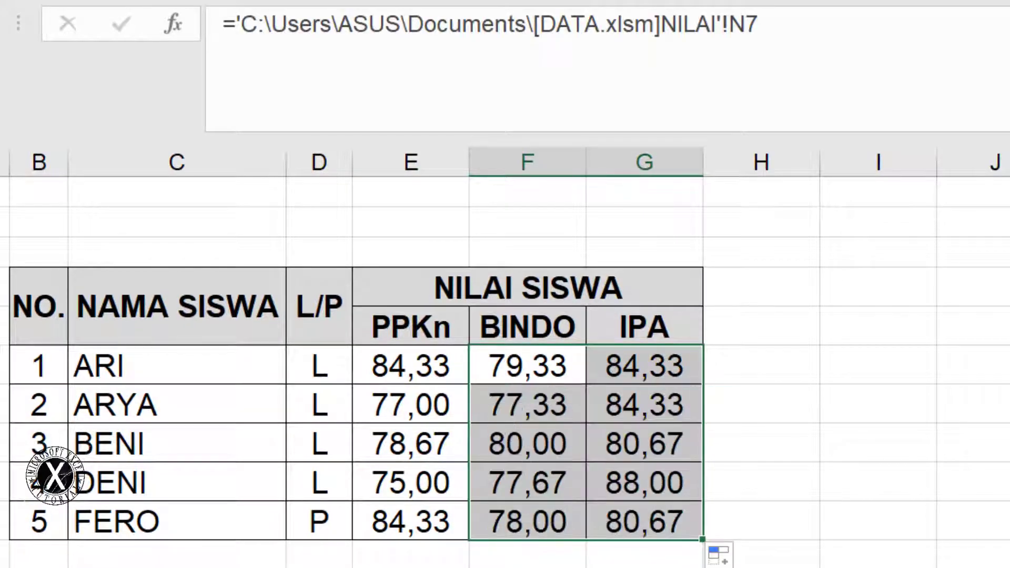
pyautogui.moveTo(39, 556)
pyautogui.mouseDown()
pyautogui.moveTo(10, 562)
pyautogui.moveTo(49, 567)
pyautogui.mouseUp()
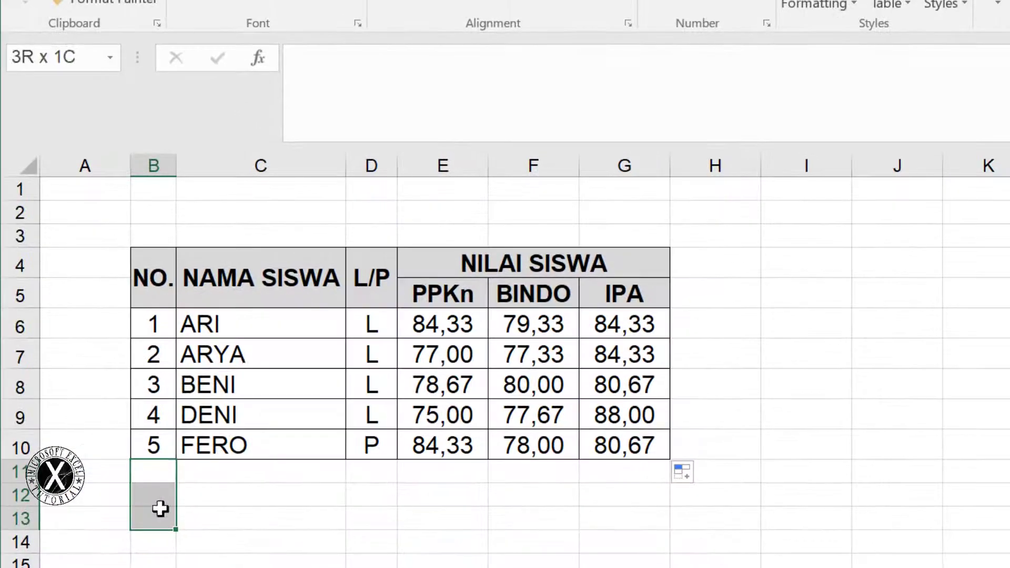
pyautogui.moveTo(160, 509); pyautogui.dragTo(160, 508)
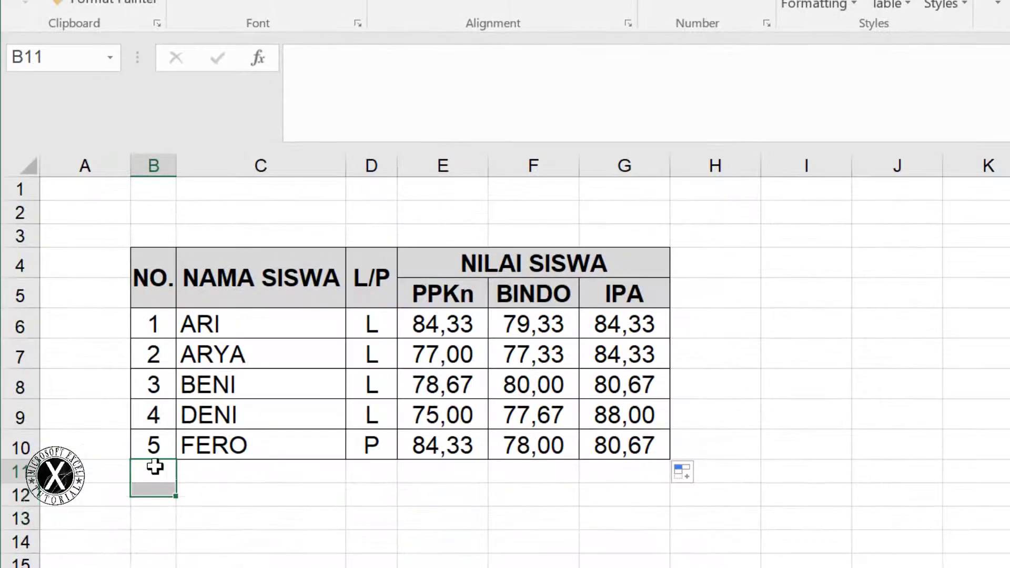
pyautogui.click(609, 445)
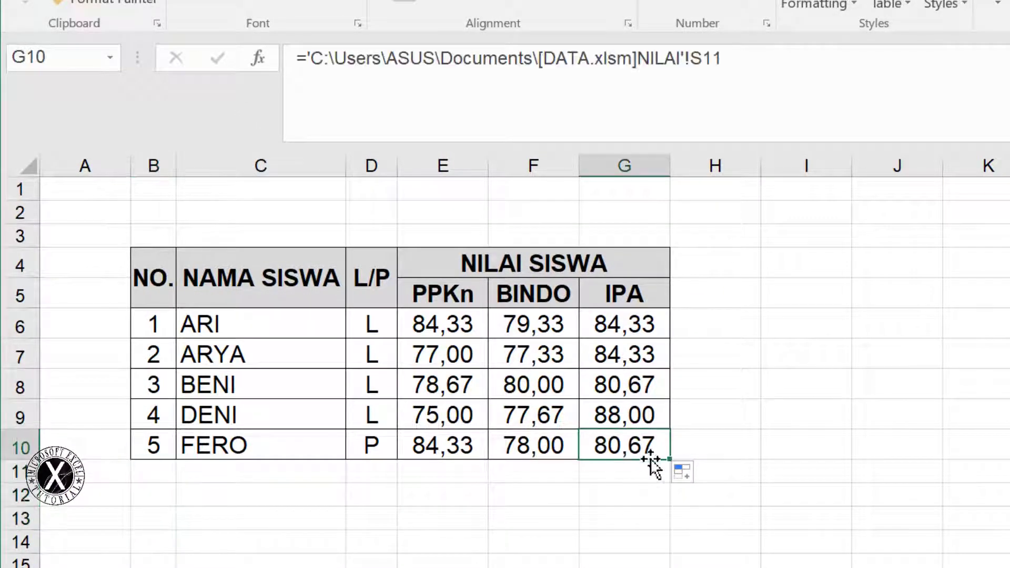
pyautogui.moveTo(669, 459); pyautogui.dragTo(669, 489)
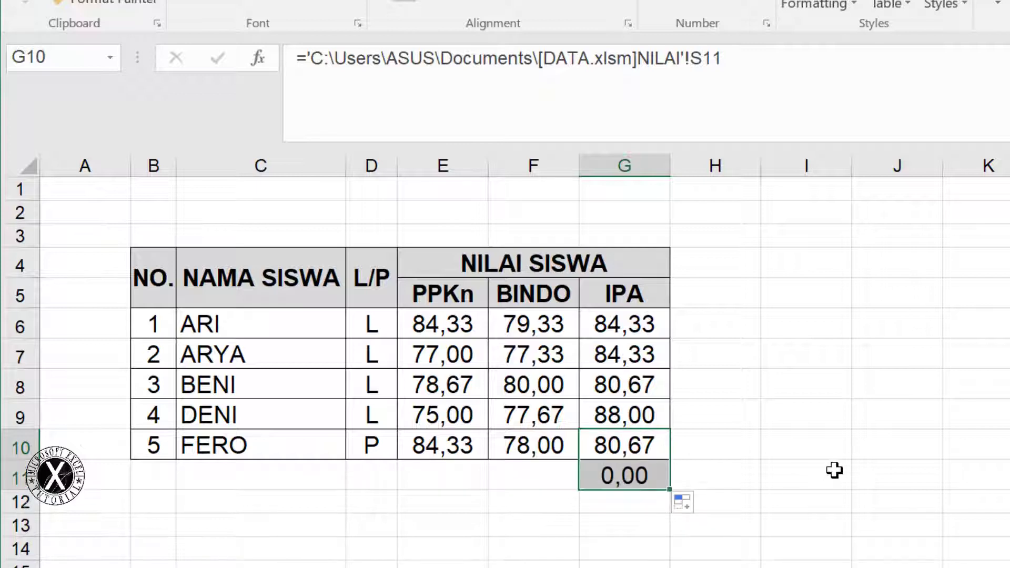
pyautogui.click(798, 470)
pyautogui.click(601, 478)
pyautogui.click(834, 422)
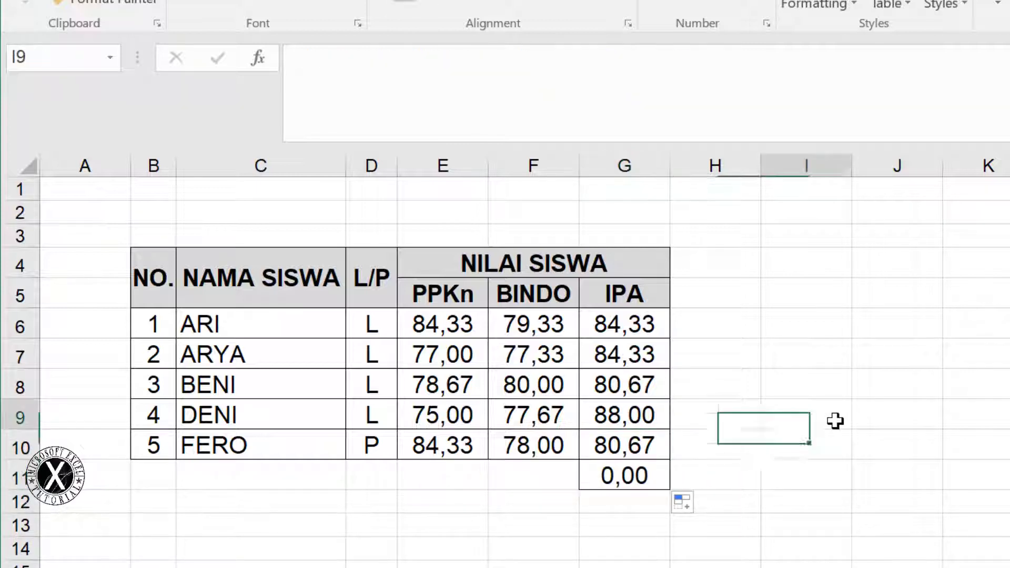
pyautogui.moveTo(144, 479); pyautogui.dragTo(510, 476)
pyautogui.click(898, 411)
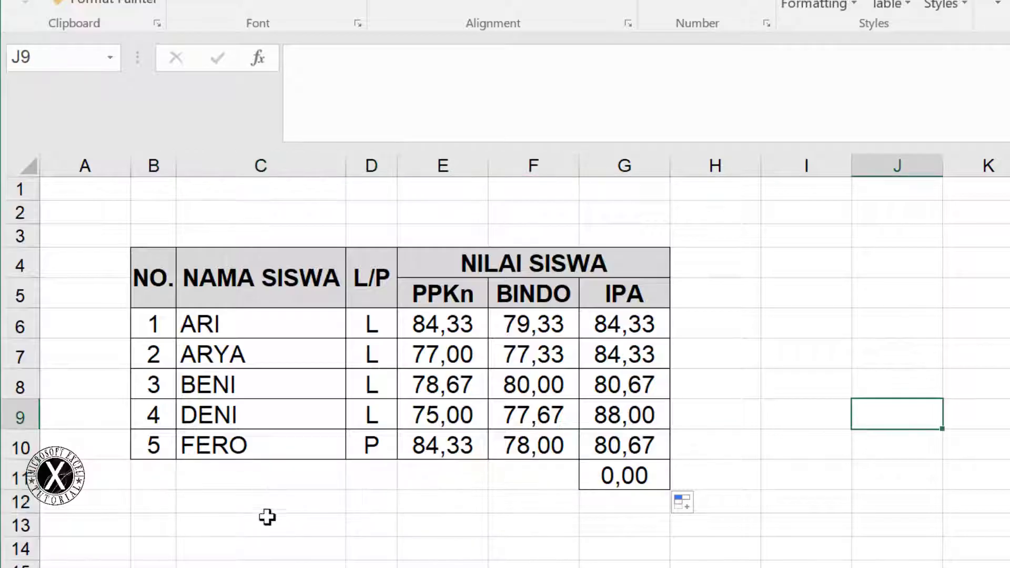
# Fill 90 into the first three students' PPKn scores E7:G9
pyautogui.click(565, 480)
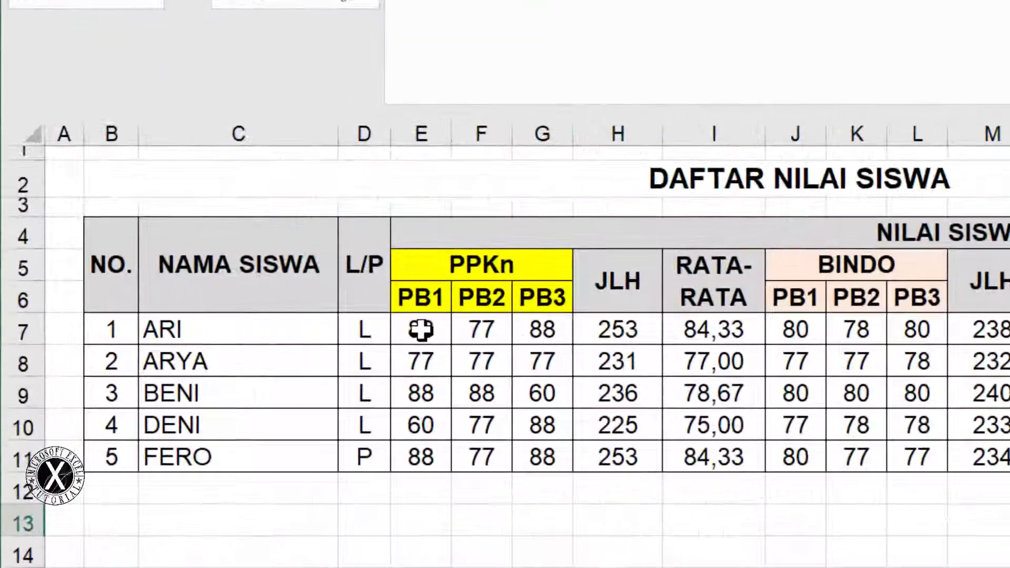
pyautogui.moveTo(213, 306); pyautogui.dragTo(275, 331)
pyautogui.moveTo(552, 380)
pyautogui.mouseDown()
pyautogui.moveTo(557, 448)
pyautogui.moveTo(558, 393)
pyautogui.mouseUp()
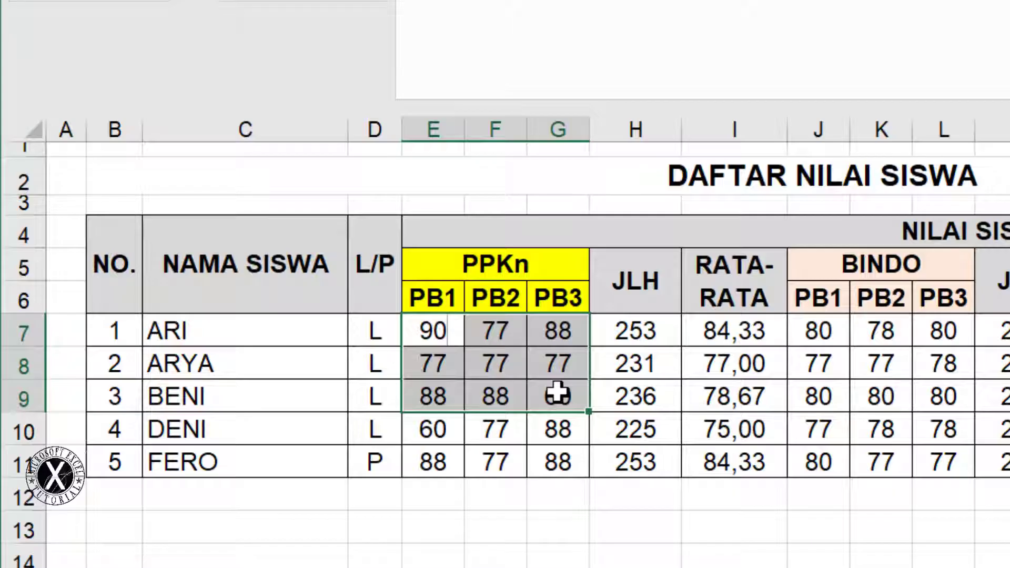
pyautogui.hotkey('ctrl', 'Return')
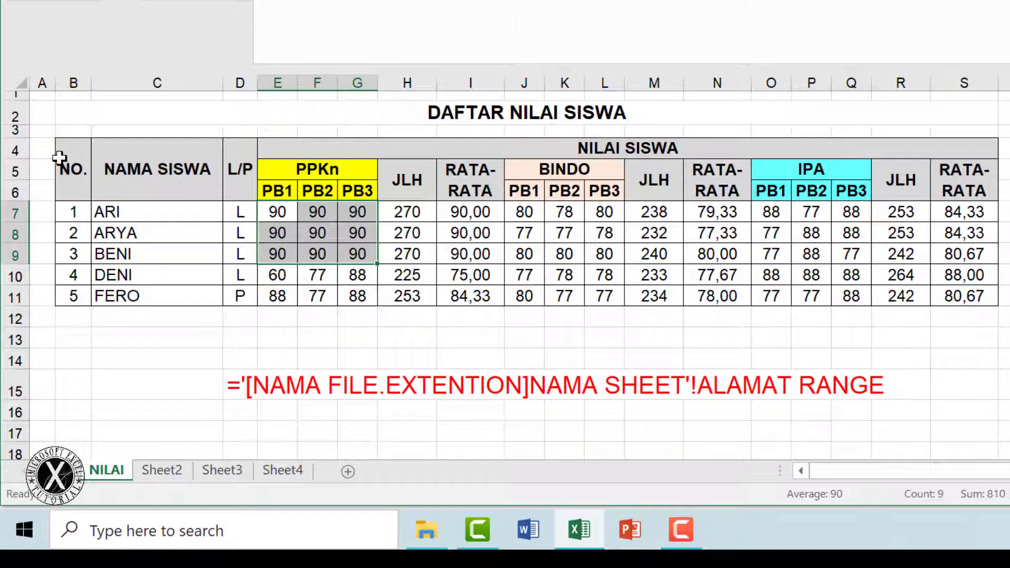
# Widen the PPKn, BINDO and IPA score columns E:G, J:L and O:Q together
pyautogui.moveTo(98, 251); pyautogui.dragTo(766, 293)
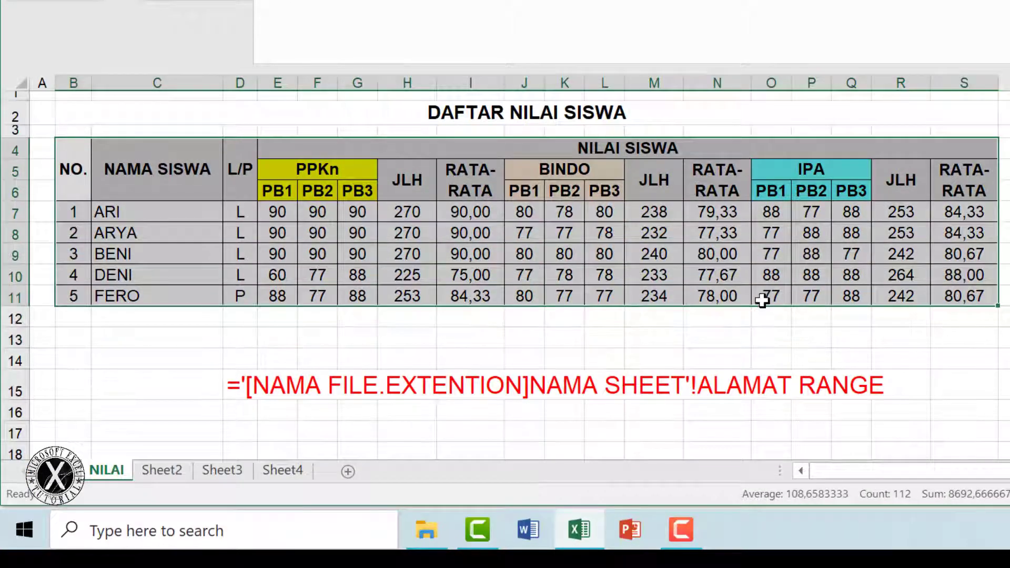
pyautogui.moveTo(277, 83); pyautogui.dragTo(348, 85)
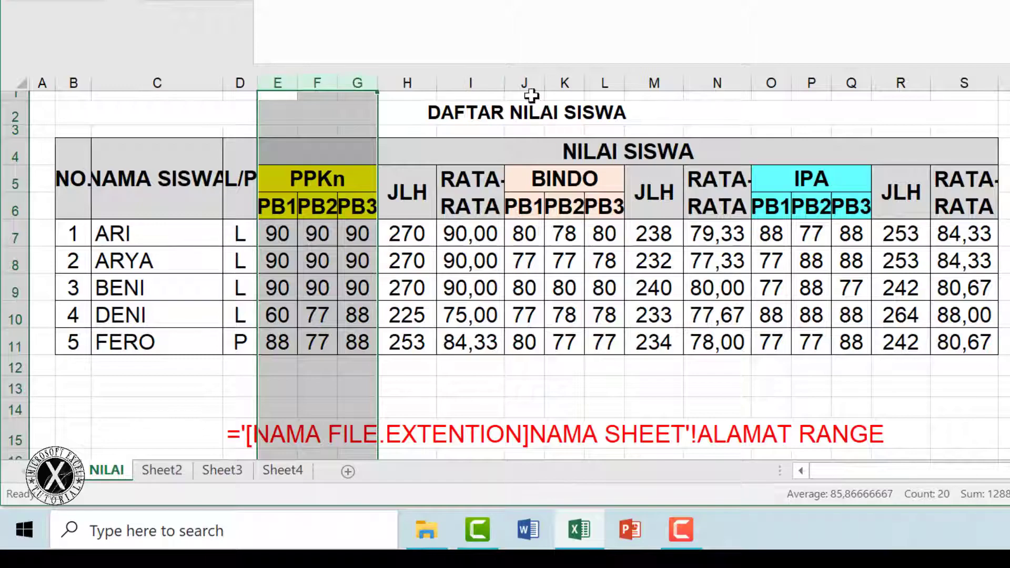
pyautogui.moveTo(528, 85); pyautogui.dragTo(605, 84)
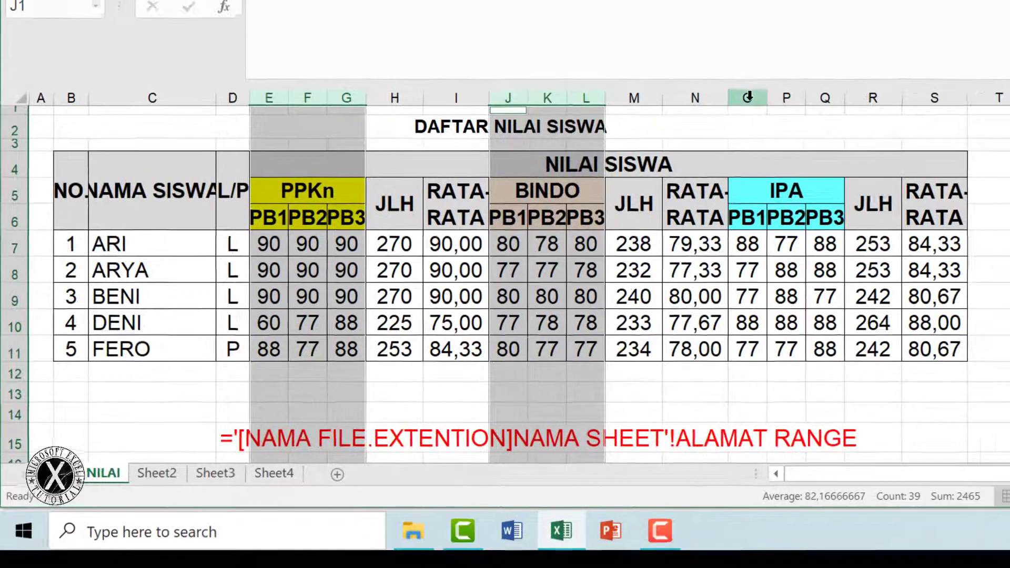
pyautogui.moveTo(747, 97); pyautogui.dragTo(825, 98)
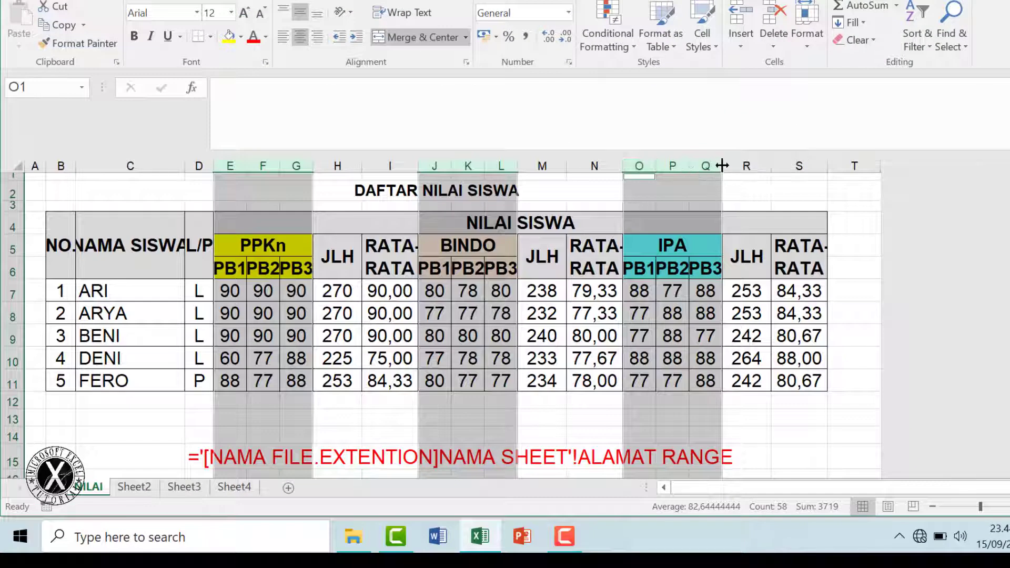
pyautogui.moveTo(722, 166); pyautogui.dragTo(735, 167)
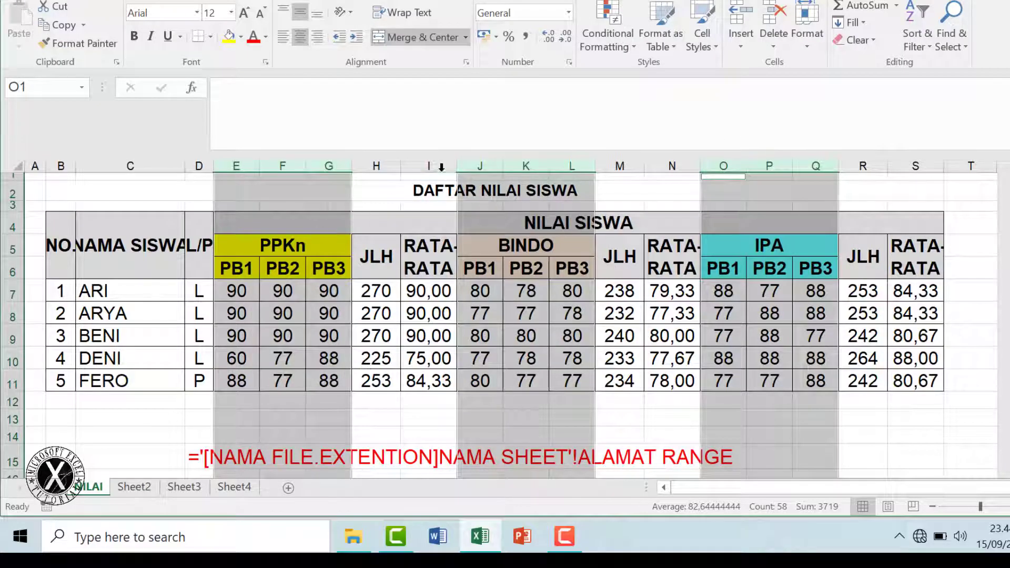
# Widen the I, N and S average columns plus the name and NO. columns
pyautogui.click(441, 167)
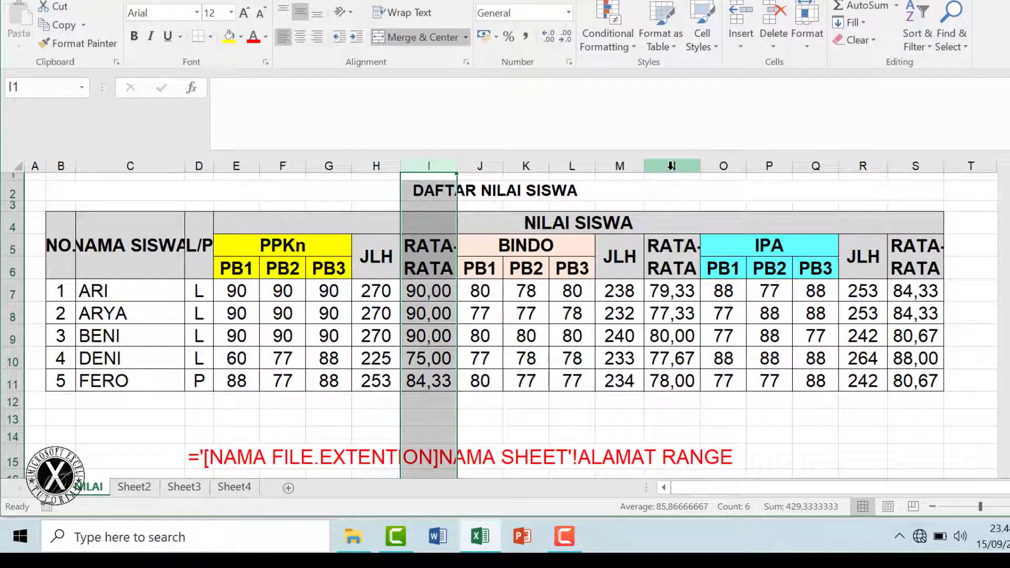
pyautogui.keyDown('ctrl'); pyautogui.click(671, 165); pyautogui.keyUp('ctrl')
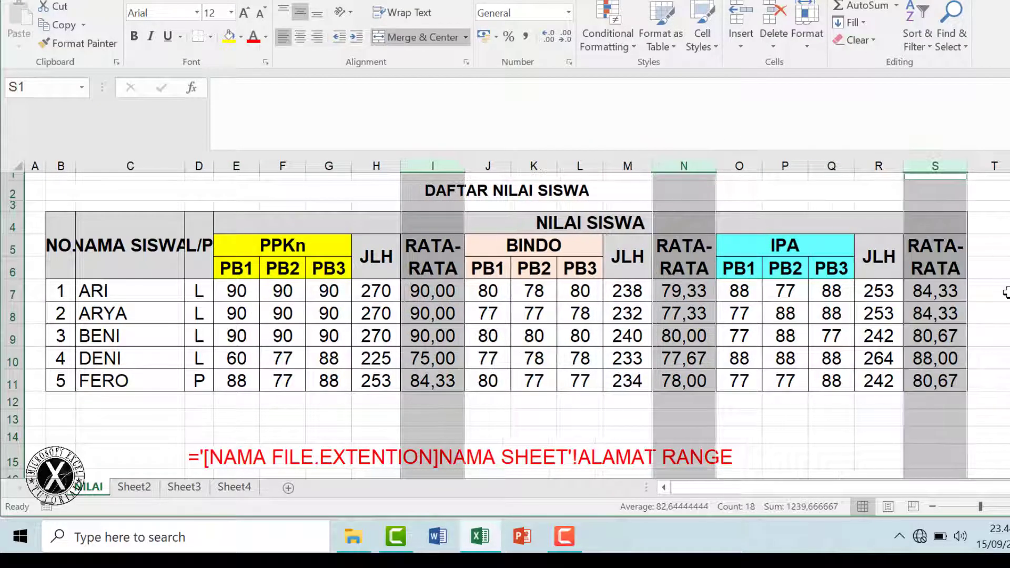
pyautogui.click(1007, 293)
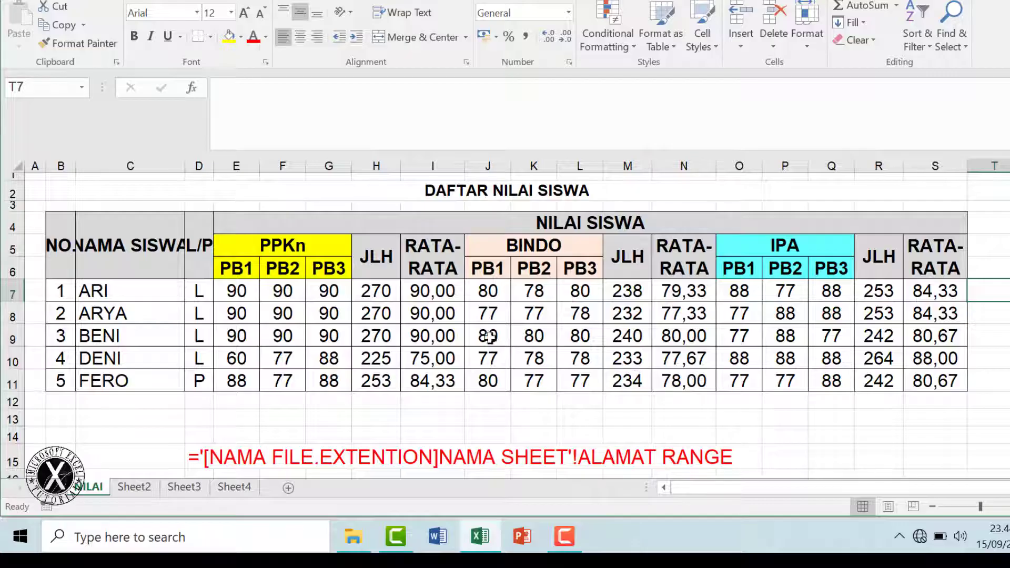
pyautogui.moveTo(76, 169); pyautogui.dragTo(83, 174)
pyautogui.moveTo(200, 167); pyautogui.dragTo(208, 167)
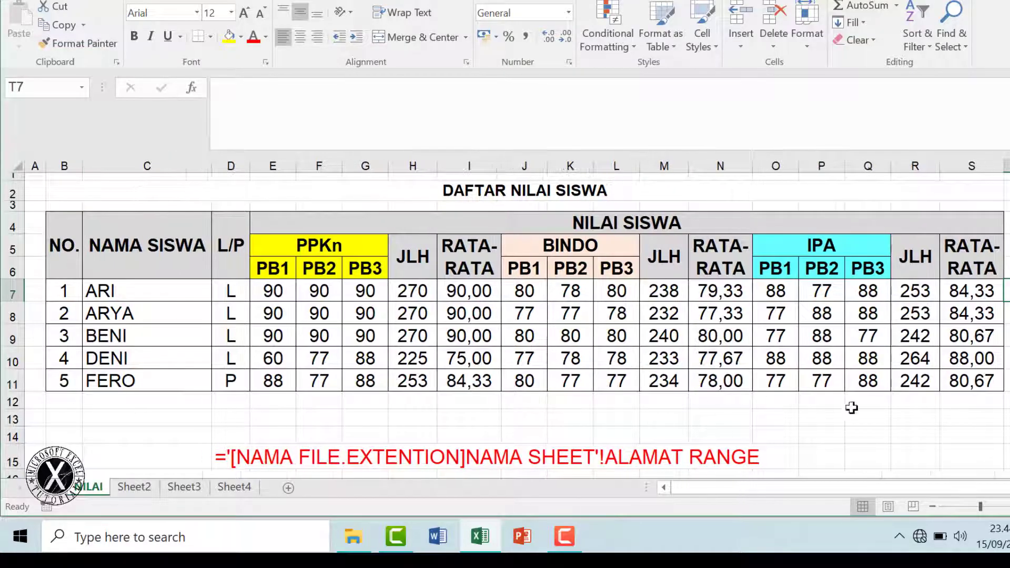
pyautogui.click(967, 433)
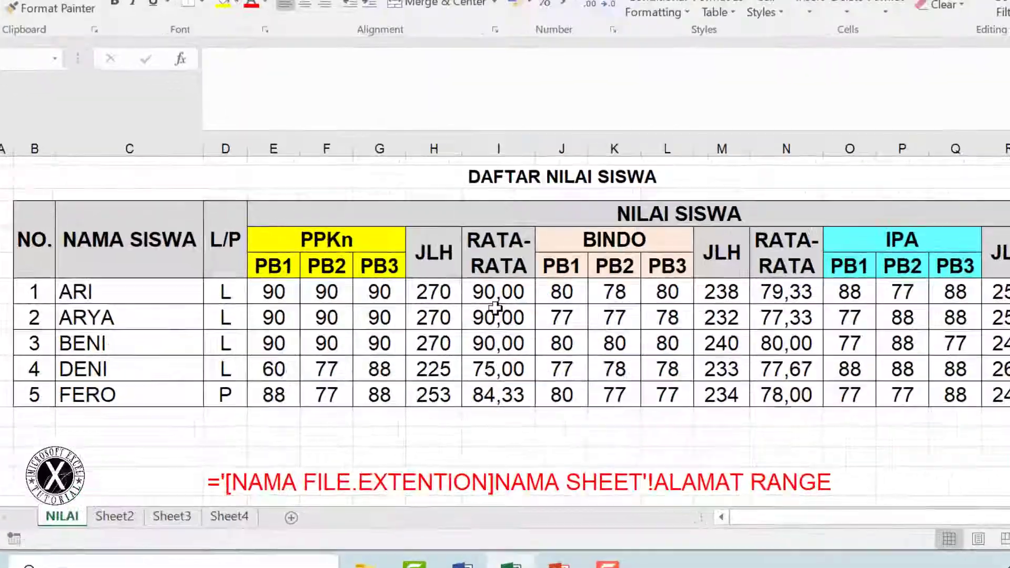
# Set every BINDO score J7:L11 to 100
pyautogui.moveTo(469, 291); pyautogui.dragTo(469, 336)
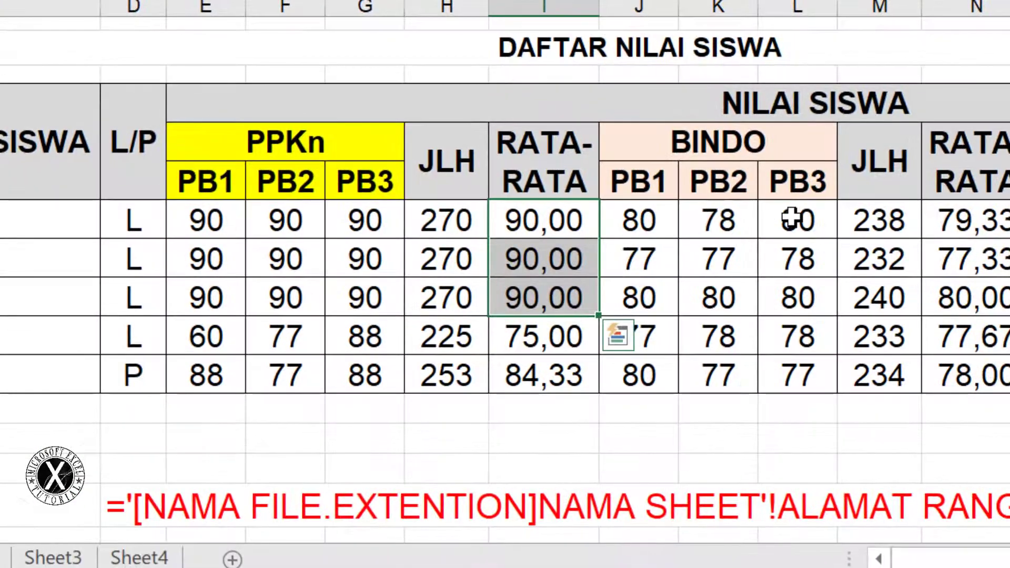
pyautogui.moveTo(792, 216); pyautogui.dragTo(798, 297)
pyautogui.moveTo(639, 220); pyautogui.dragTo(821, 375)
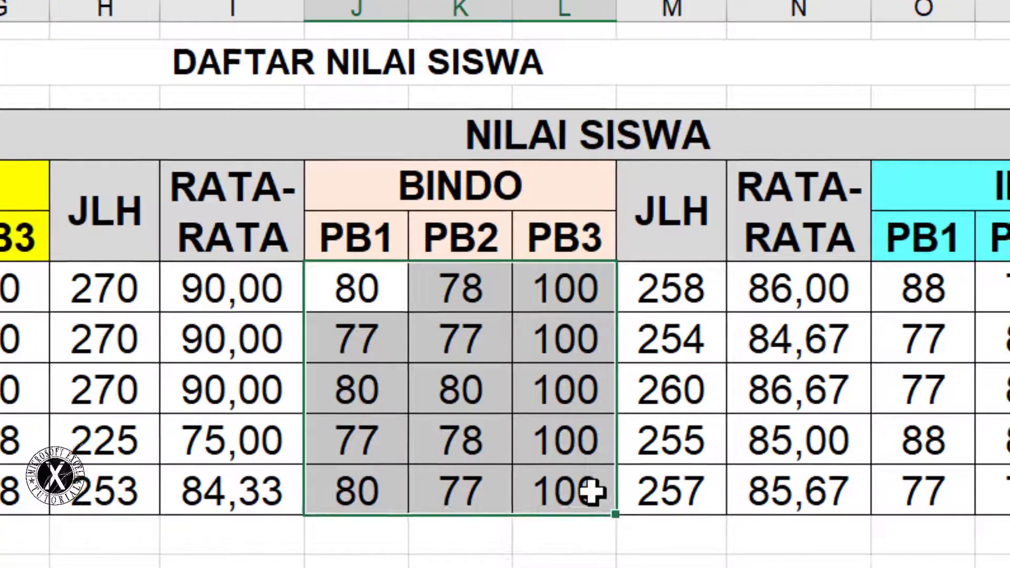
pyautogui.write('100')
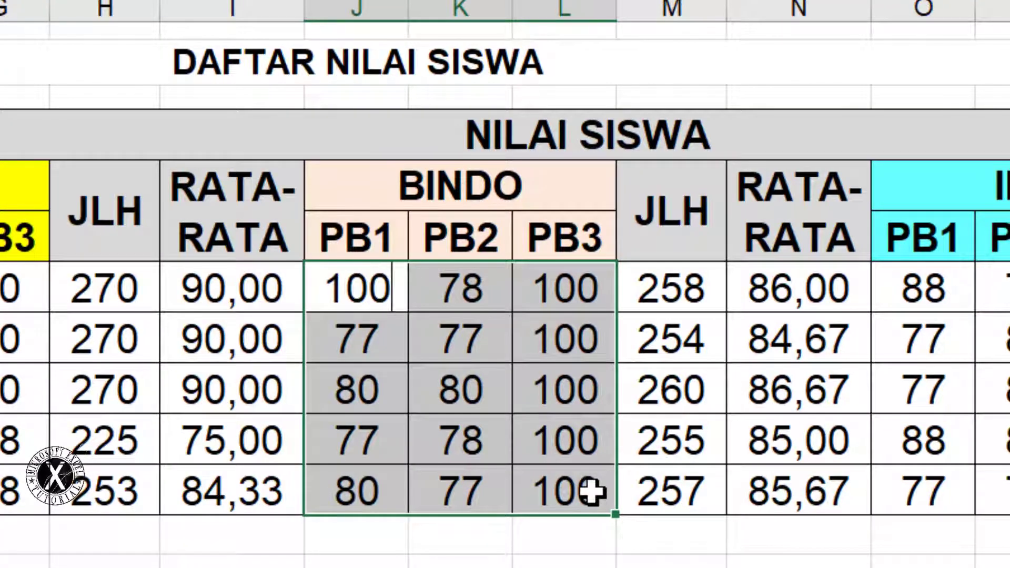
pyautogui.hotkey('ctrl', 'Return')
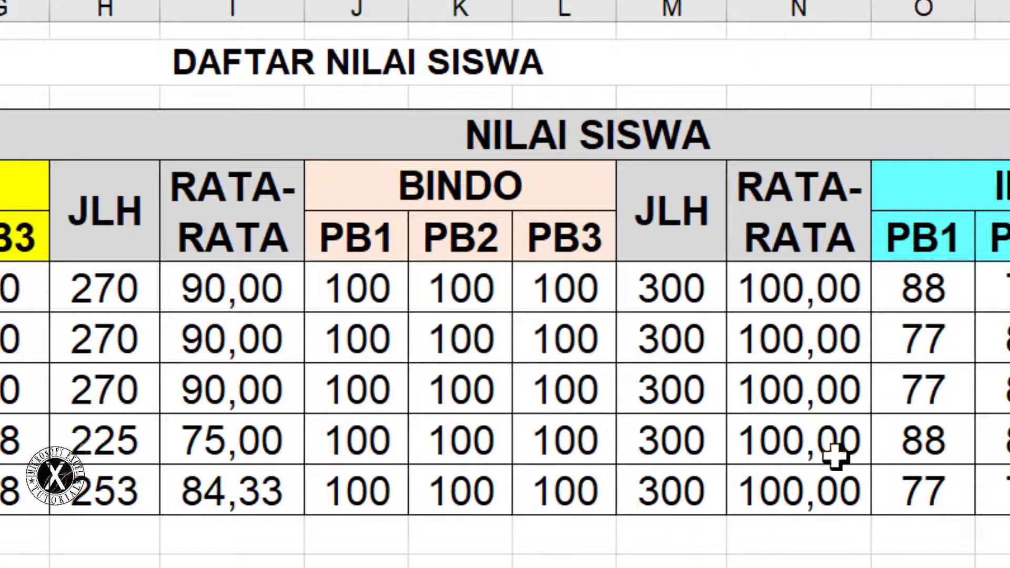
# Bold the BINDO and PPKn averages and set every IPA score O7:Q11 to 70
pyautogui.moveTo(785, 286); pyautogui.dragTo(797, 467)
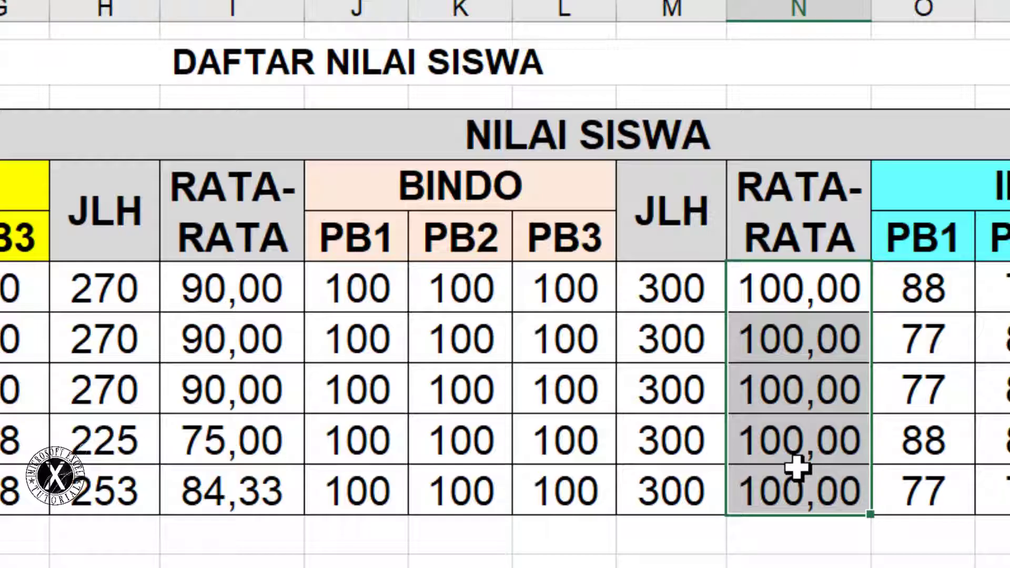
pyautogui.keyDown('ctrl'); pyautogui.moveTo(231, 287); pyautogui.dragTo(231, 490); pyautogui.keyUp('ctrl')
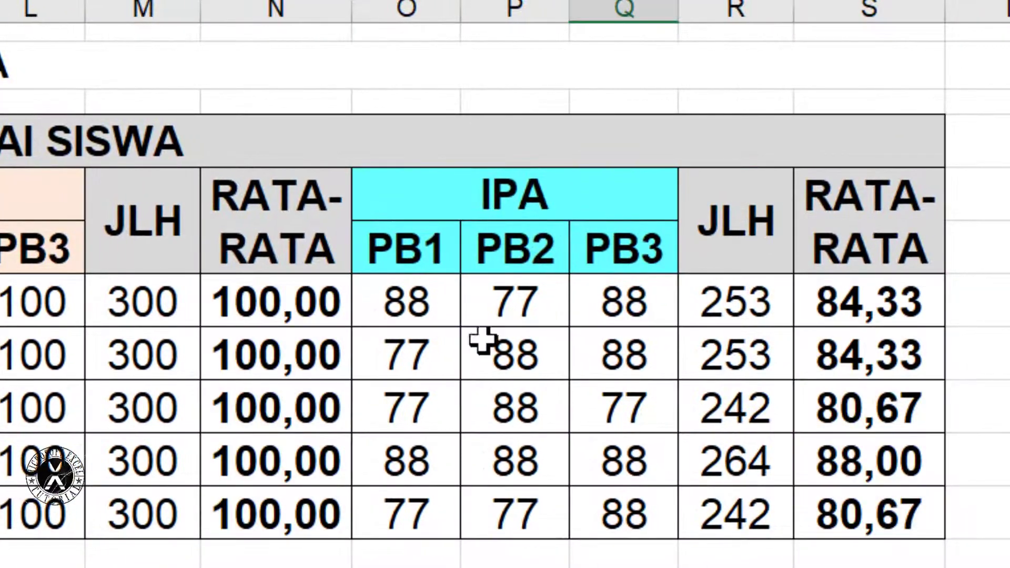
pyautogui.moveTo(405, 300); pyautogui.dragTo(600, 521)
pyautogui.write('70')
pyautogui.hotkey('ctrl', 'Return')
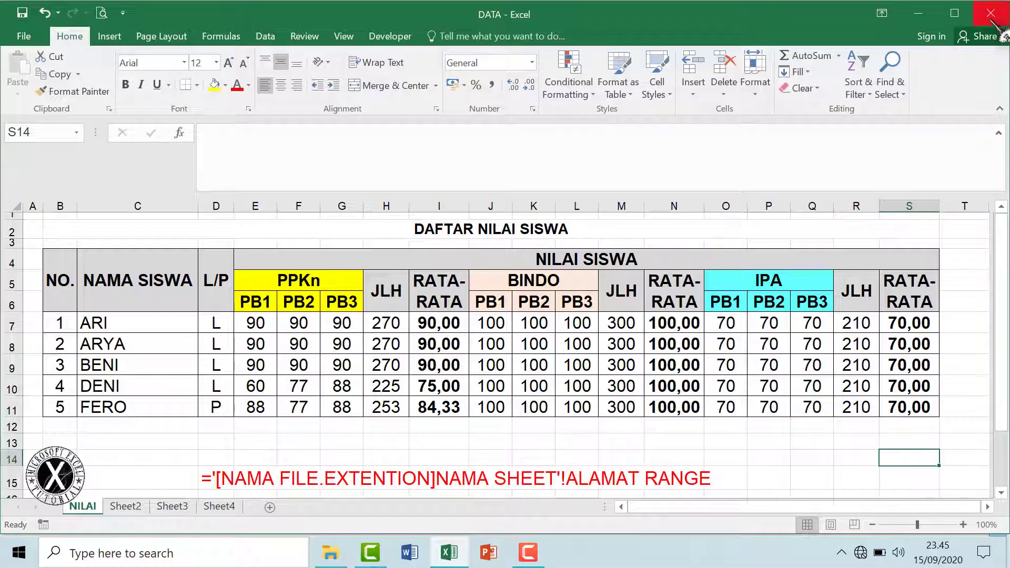
# Close the DATA workbook's Excel window and reopen RAPOR from the Documents folder
pyautogui.click(450, 553)
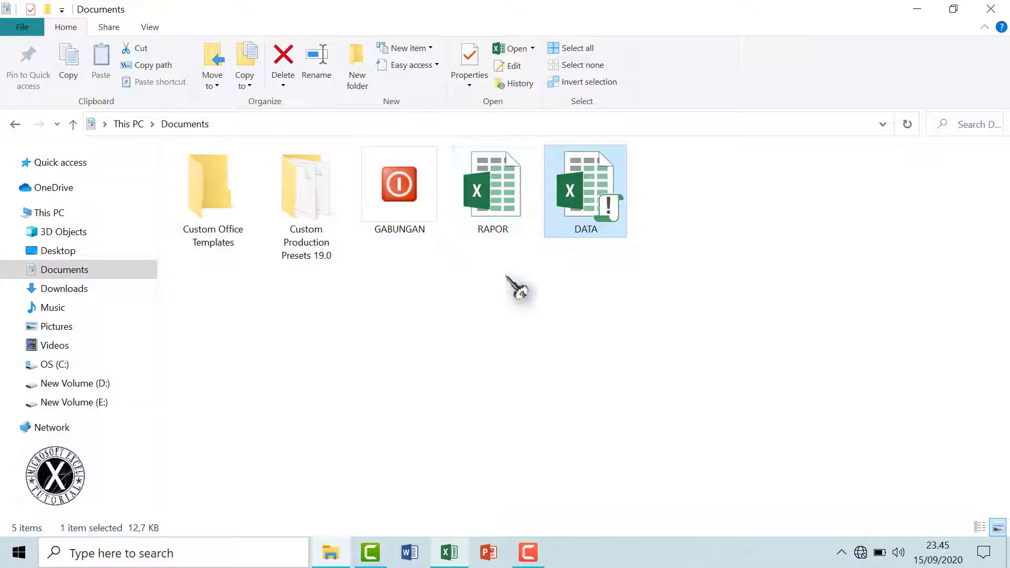
pyautogui.click(456, 561)
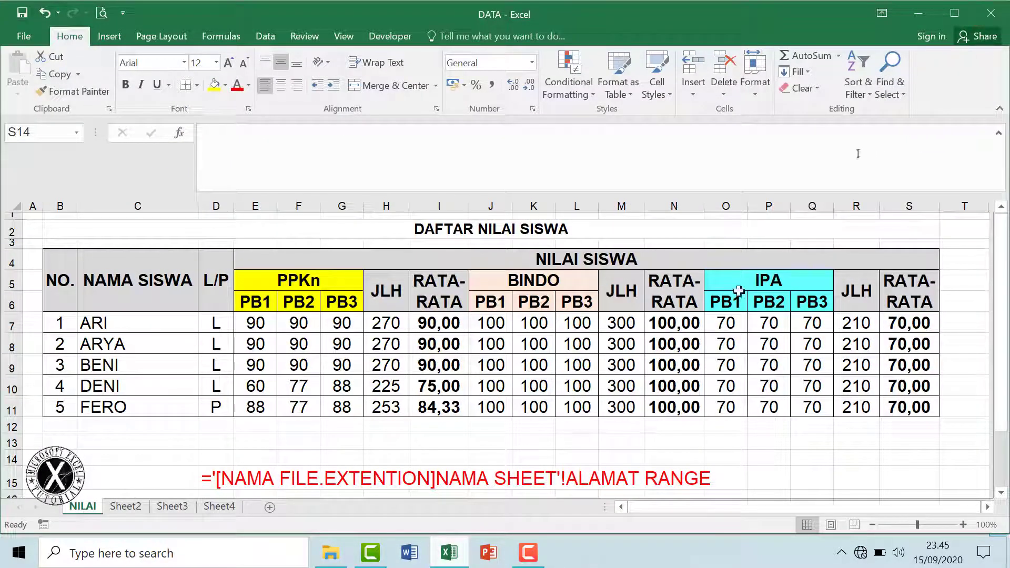
pyautogui.click(451, 552)
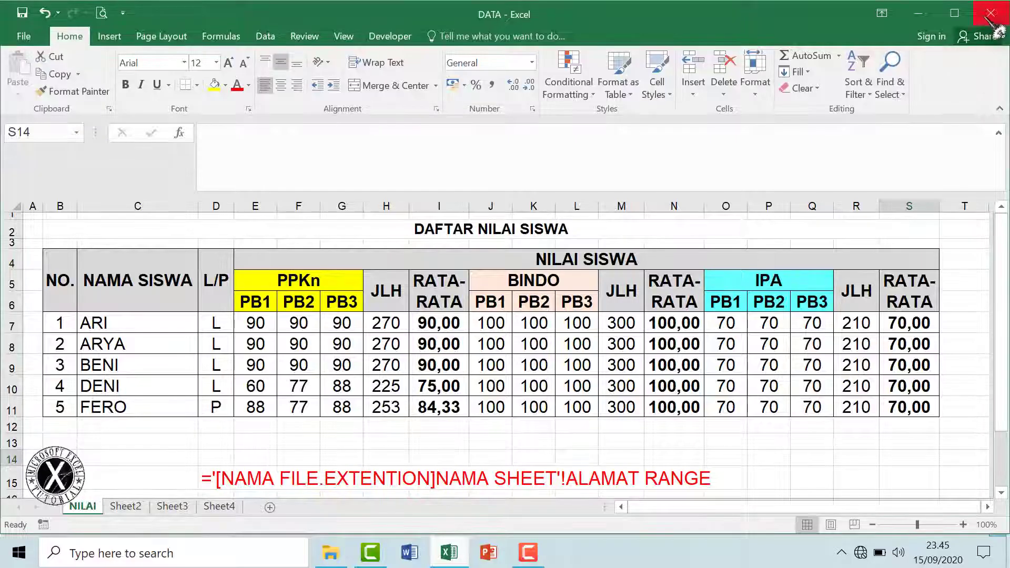
pyautogui.click(991, 14)
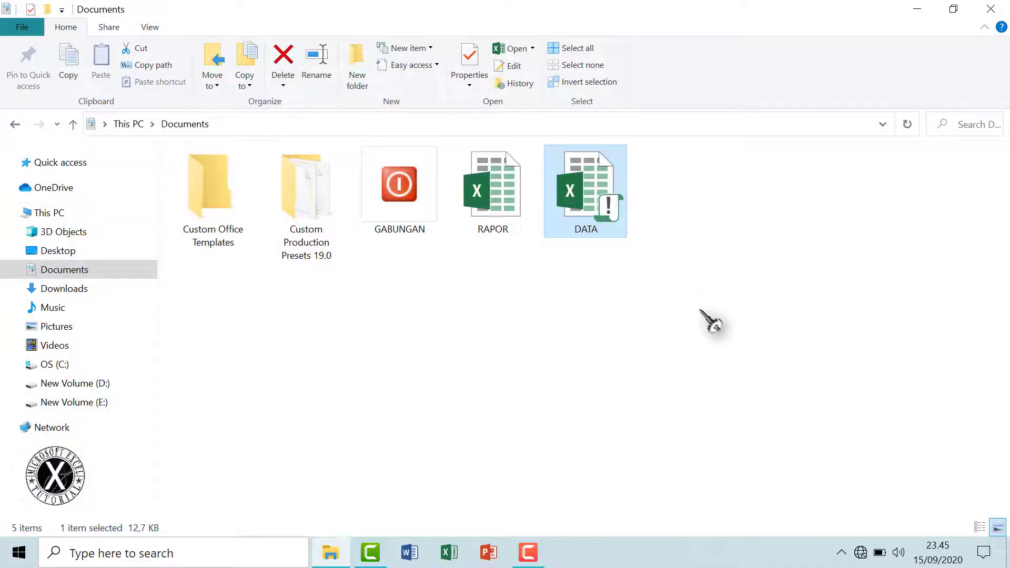
pyautogui.doubleClick(501, 209)
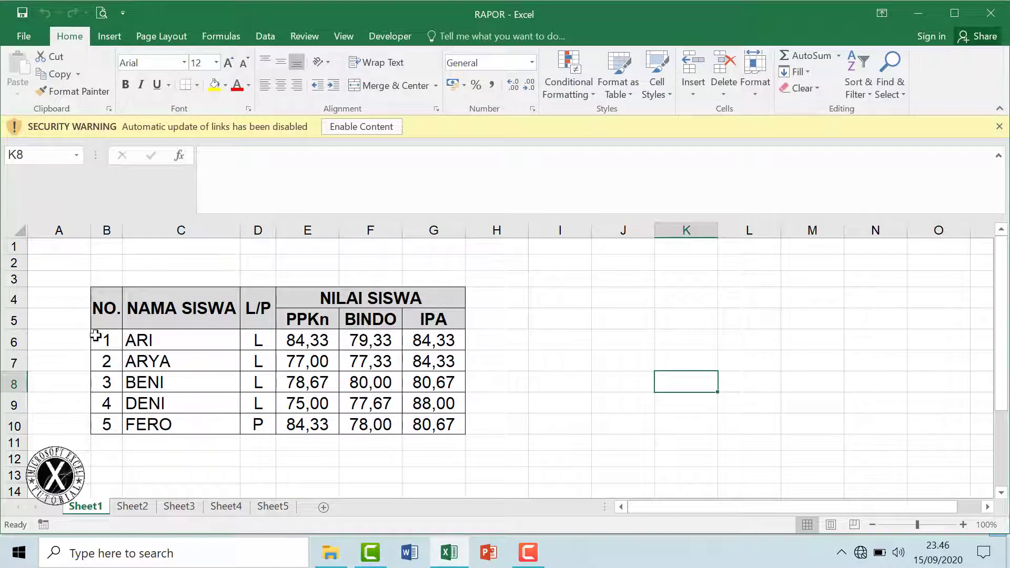
# Enable content so RAPOR's external links to DATA update automatically
pyautogui.moveTo(181, 337); pyautogui.dragTo(387, 405)
pyautogui.click(529, 396)
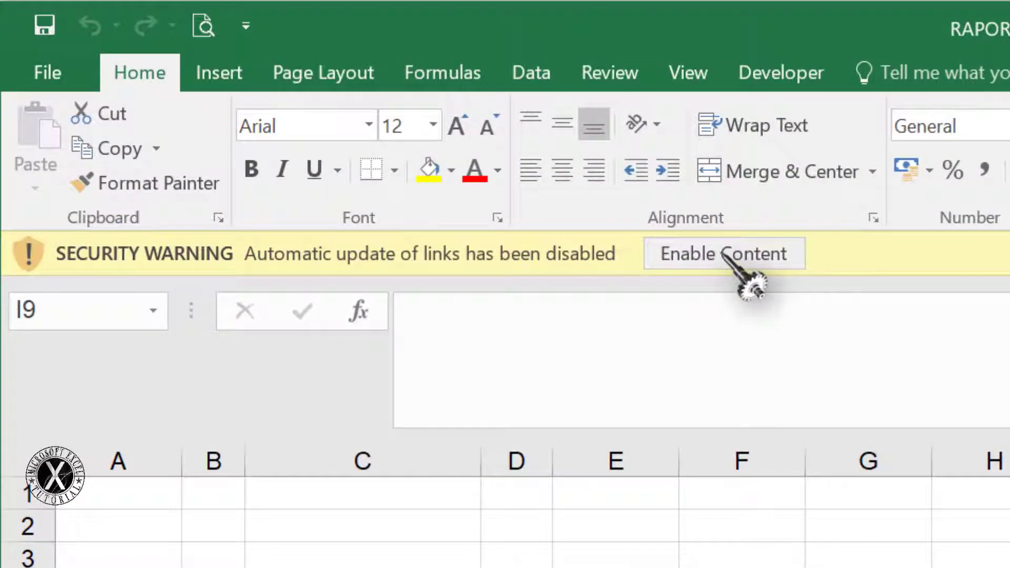
pyautogui.click(722, 253)
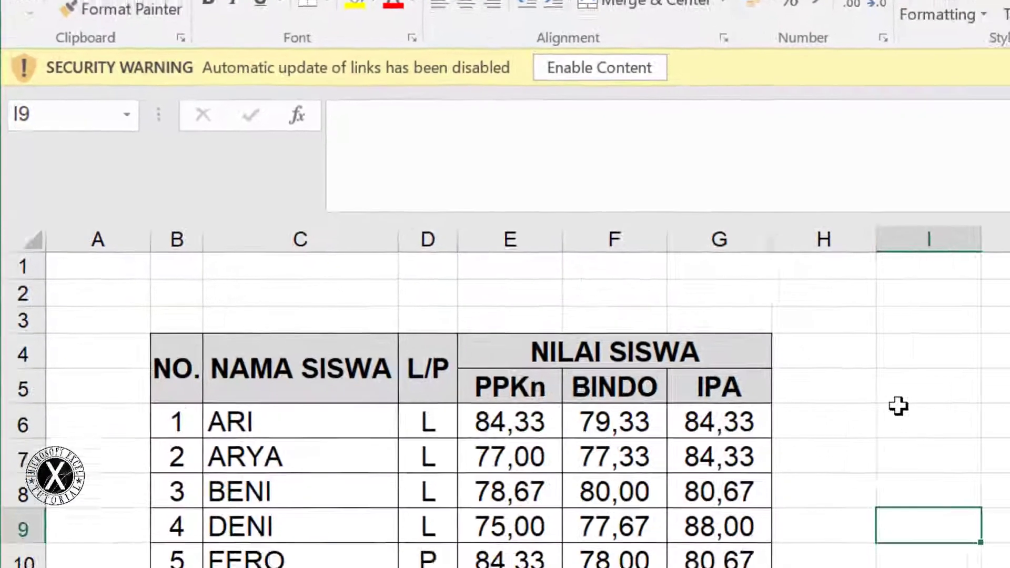
pyautogui.click(321, 393)
pyautogui.click(596, 454)
pyautogui.click(835, 412)
pyautogui.click(971, 359)
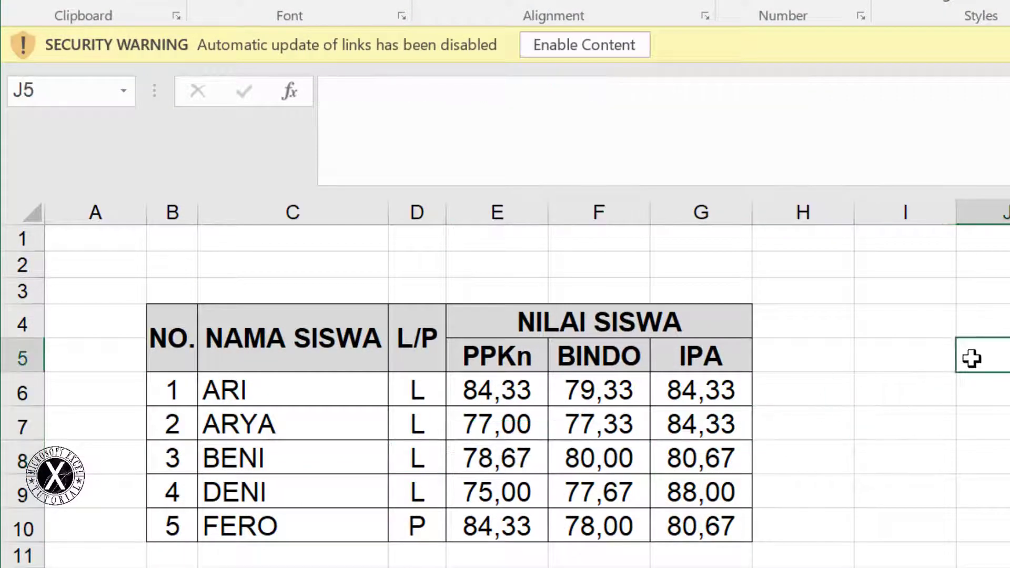
pyautogui.click(575, 46)
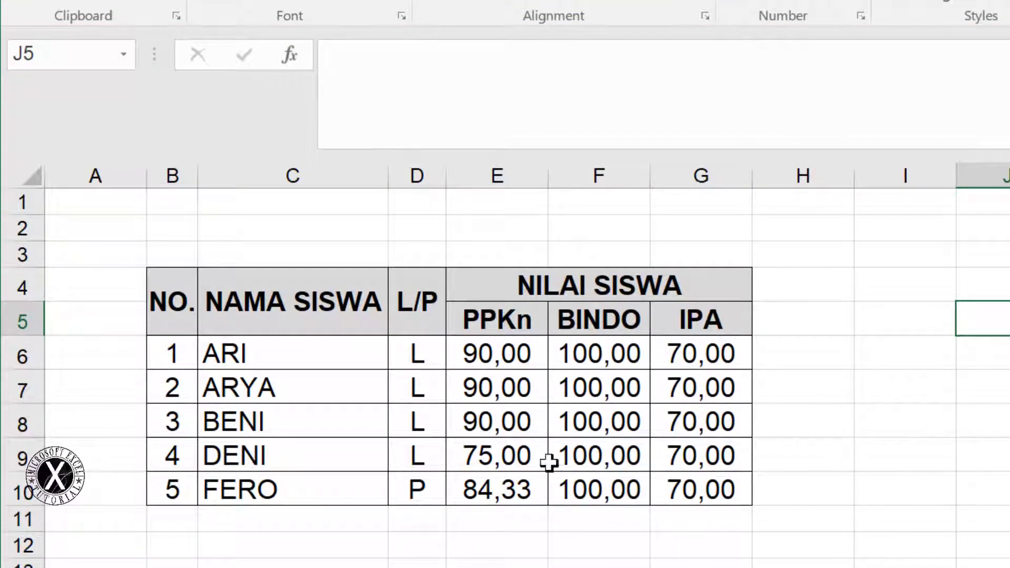
# Check the refreshed PPKn, BINDO and IPA averages in E6:G10, then reopen DATA from Documents
pyautogui.moveTo(523, 363); pyautogui.dragTo(520, 418)
pyautogui.moveTo(606, 342); pyautogui.dragTo(599, 489)
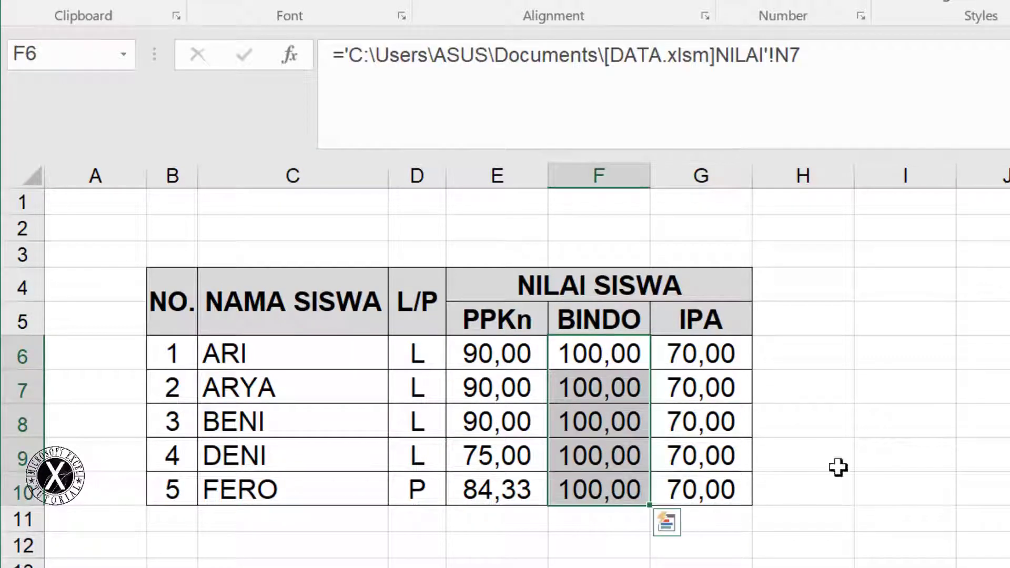
pyautogui.moveTo(703, 365); pyautogui.dragTo(726, 469)
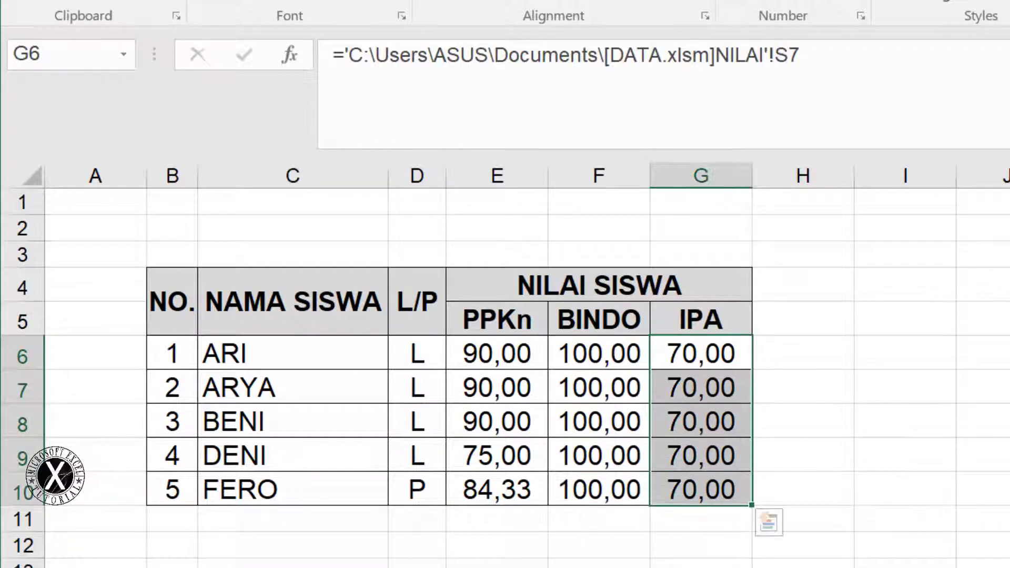
pyautogui.click(1007, 398)
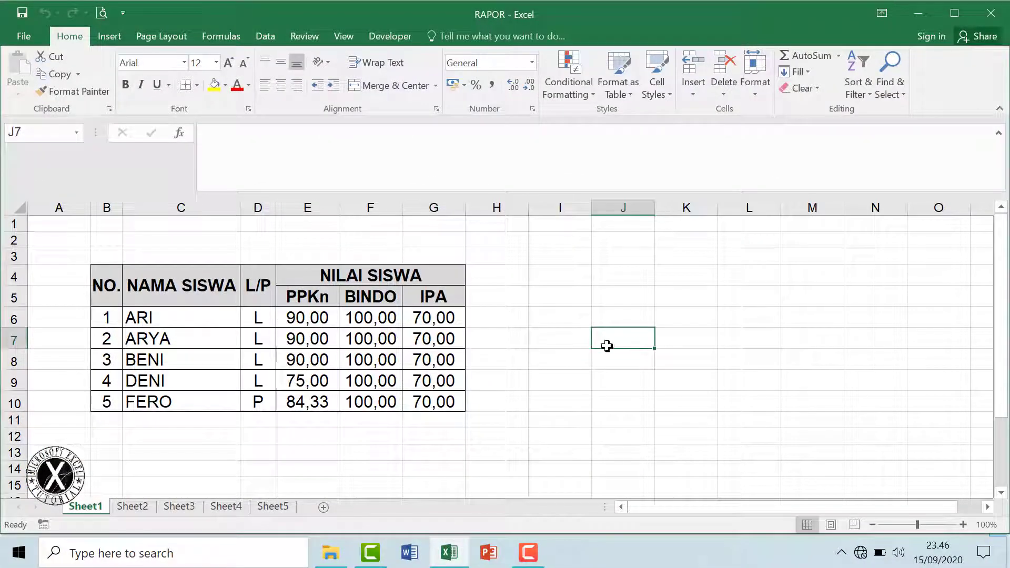
pyautogui.moveTo(306, 320); pyautogui.dragTo(444, 410)
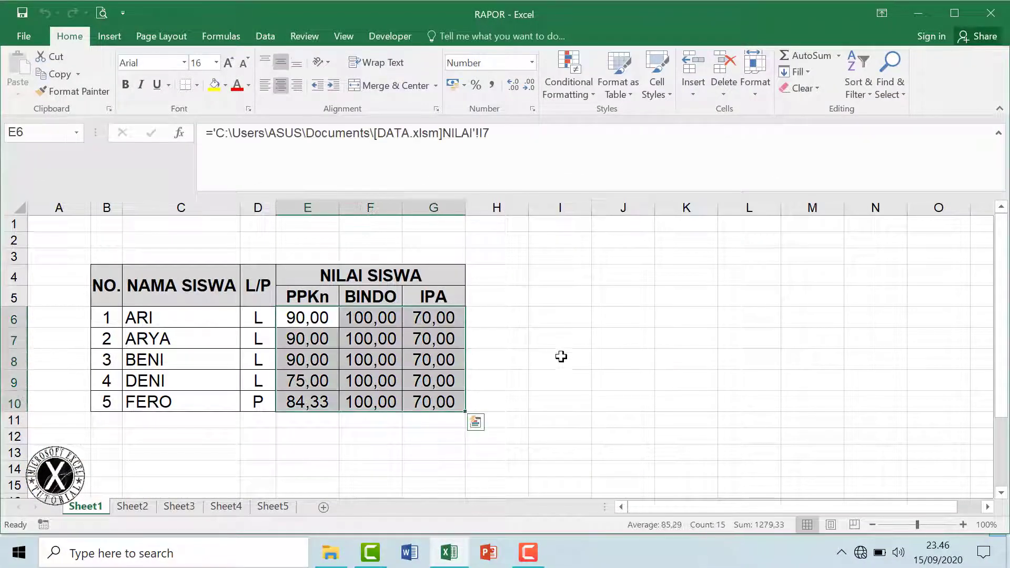
pyautogui.click(561, 358)
pyautogui.moveTo(122, 443); pyautogui.dragTo(413, 431)
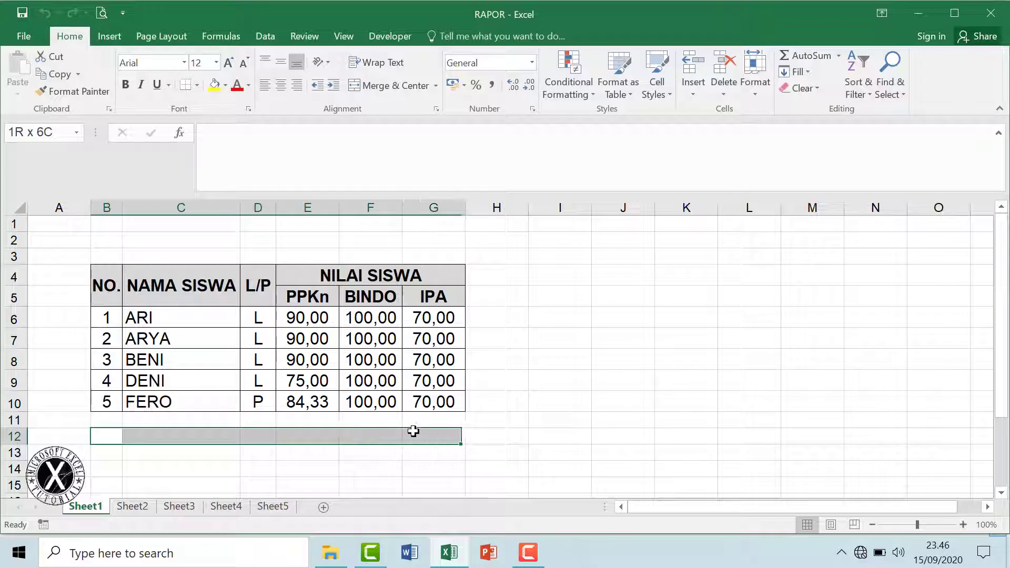
pyautogui.click(593, 372)
pyautogui.moveTo(540, 282); pyautogui.dragTo(667, 394)
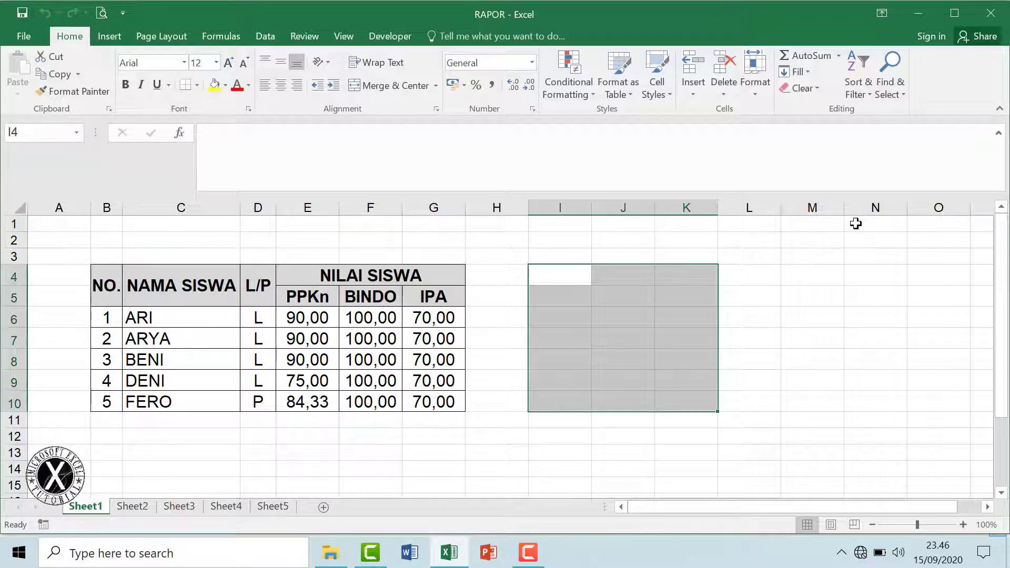
pyautogui.click(918, 14)
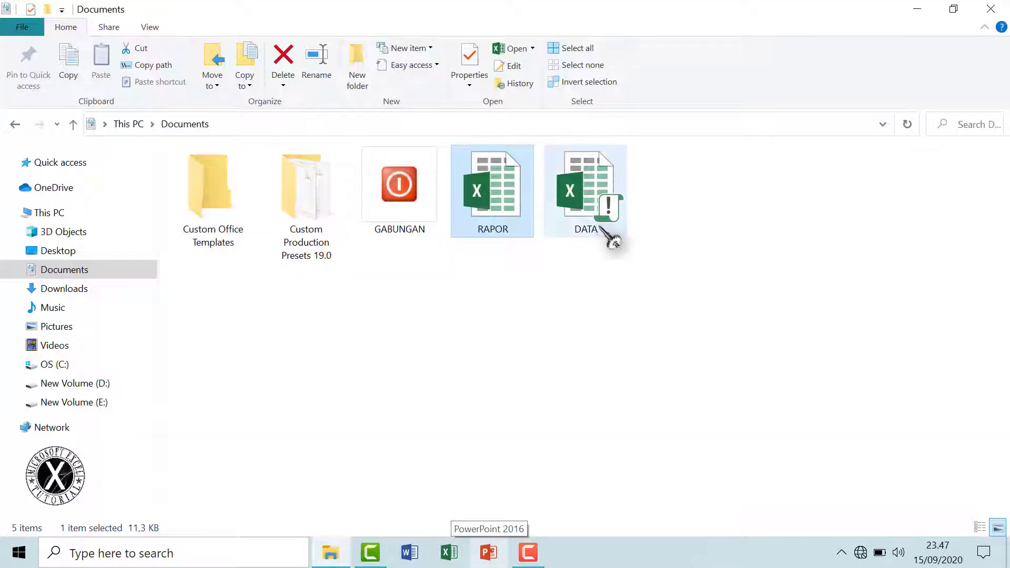
pyautogui.doubleClick(601, 232)
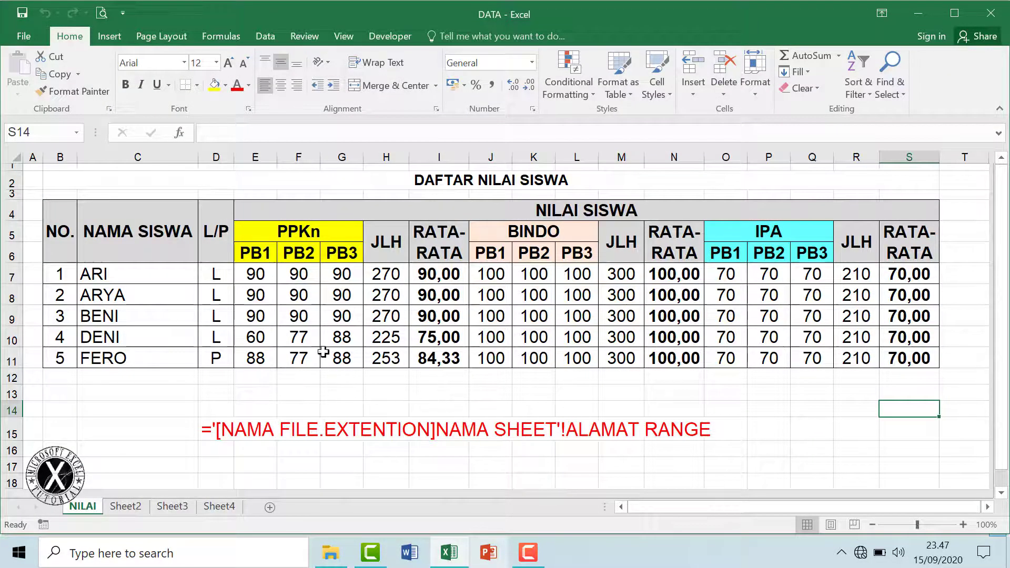
# Set every PPKn score E7:G11 to 80
pyautogui.moveTo(254, 275); pyautogui.dragTo(345, 351)
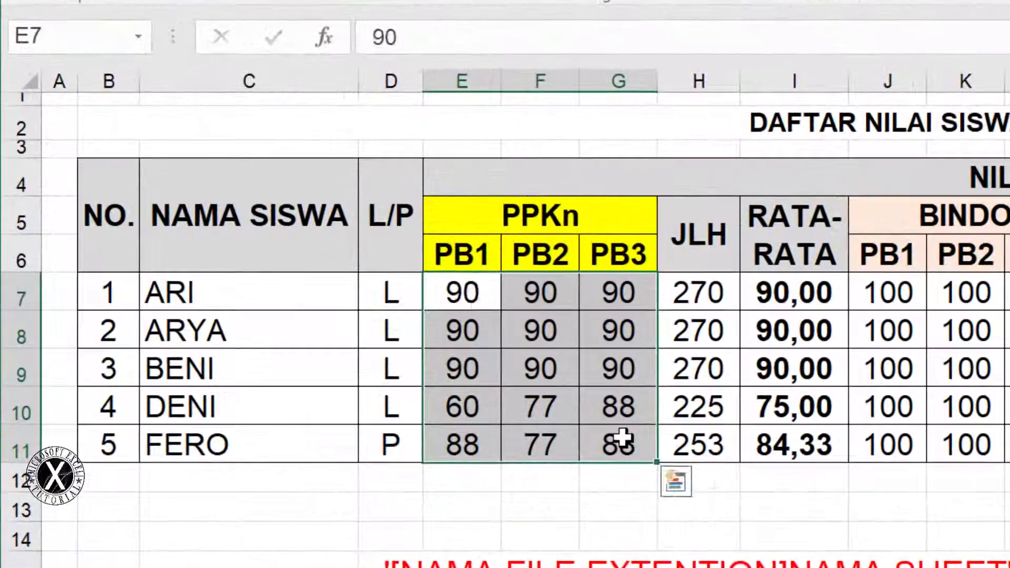
pyautogui.write('80')
pyautogui.hotkey('ctrl', 'Return')
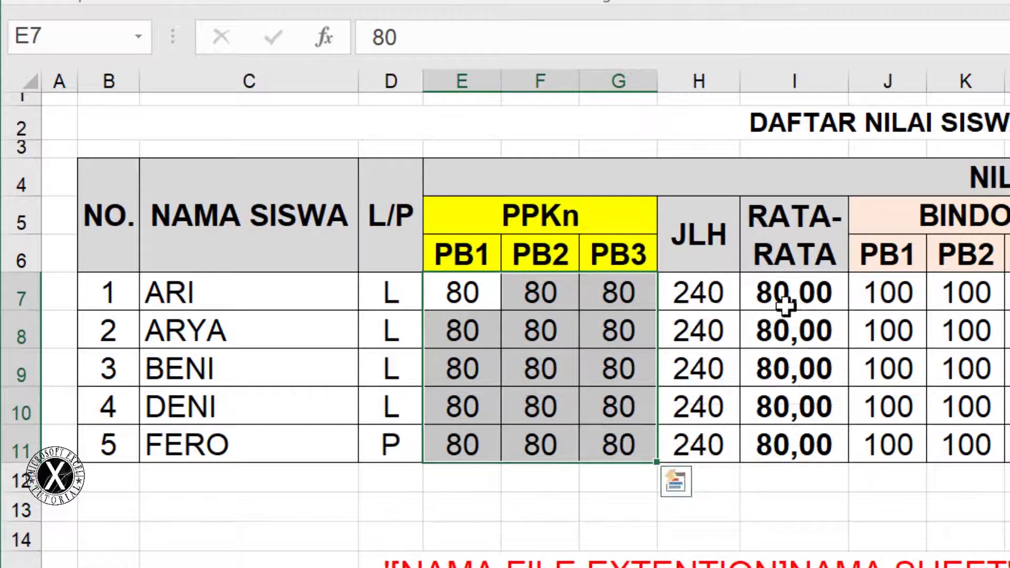
pyautogui.moveTo(768, 290); pyautogui.dragTo(798, 425)
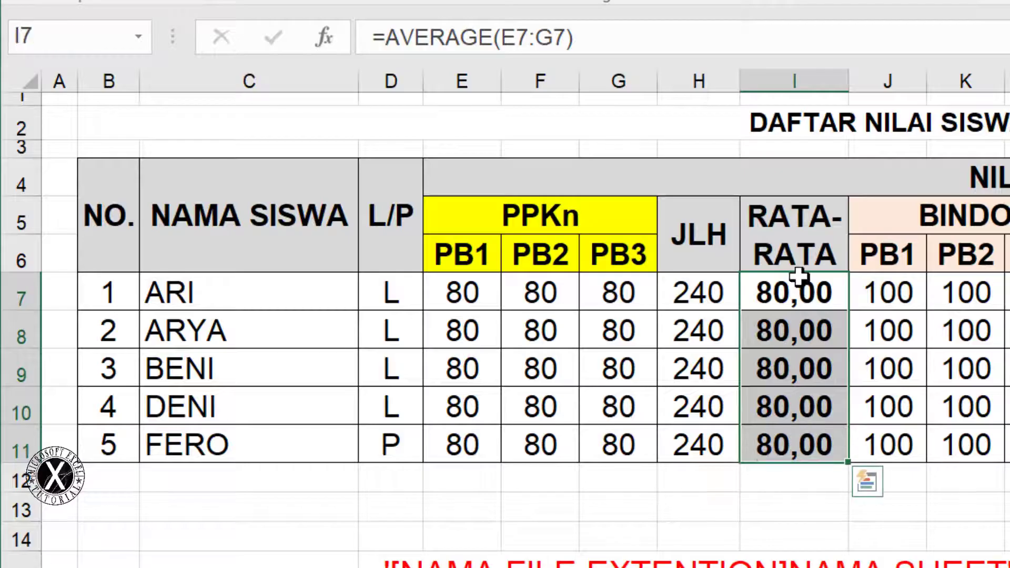
pyautogui.moveTo(799, 289); pyautogui.dragTo(798, 444)
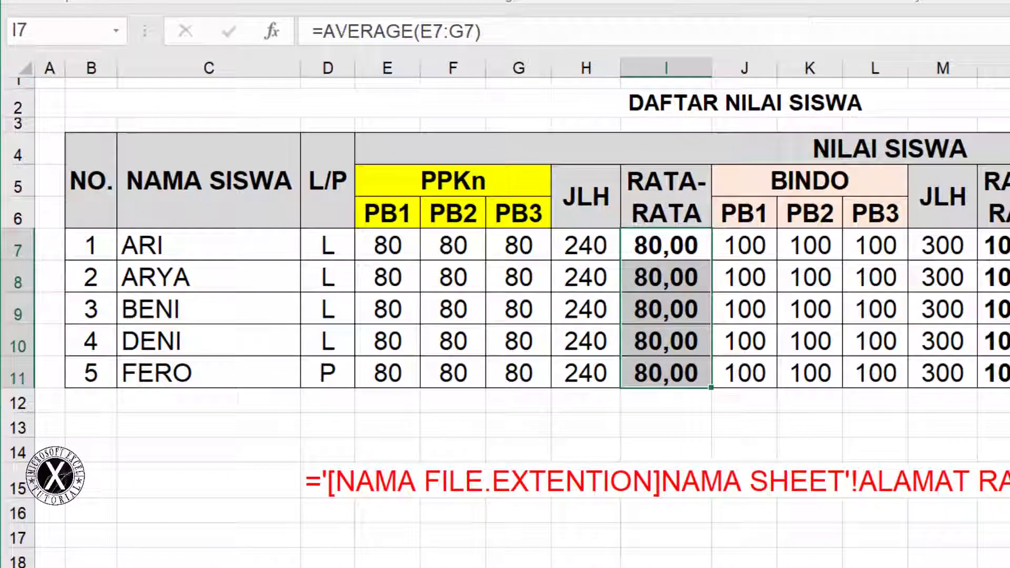
# Set every BINDO score J7:L11 to 90
pyautogui.moveTo(747, 247); pyautogui.dragTo(871, 352)
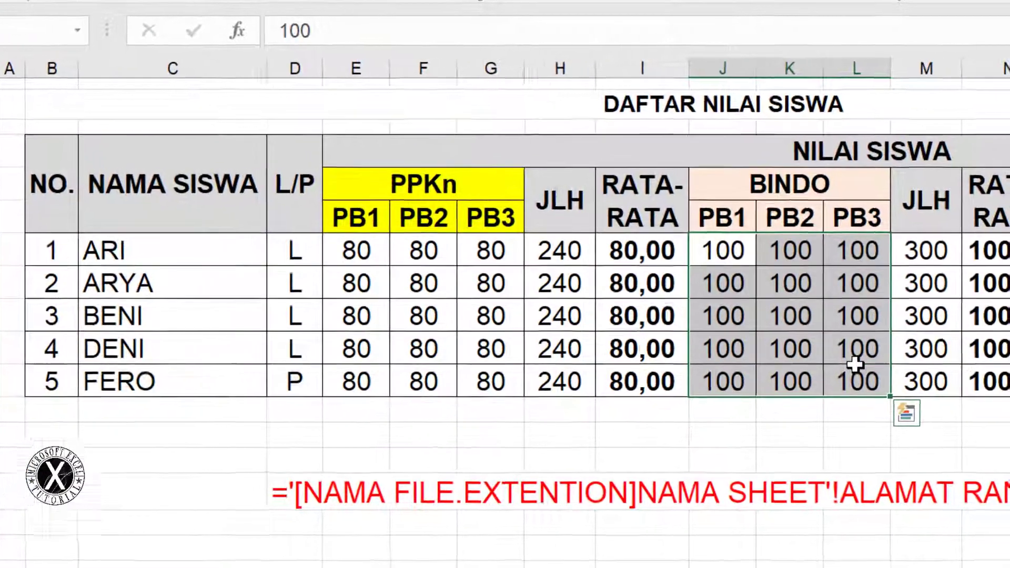
pyautogui.write('90')
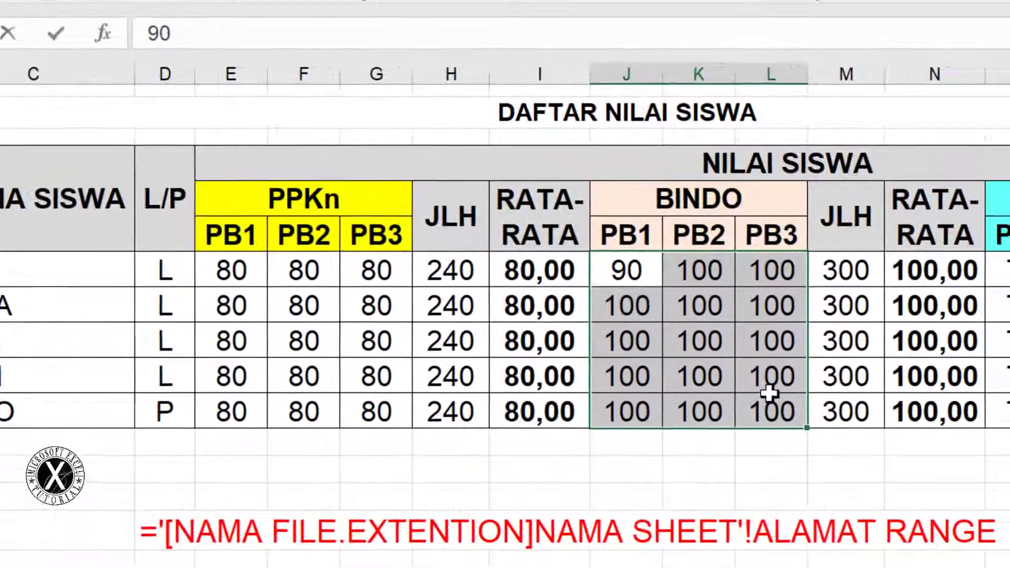
pyautogui.hotkey('ctrl', 'Return')
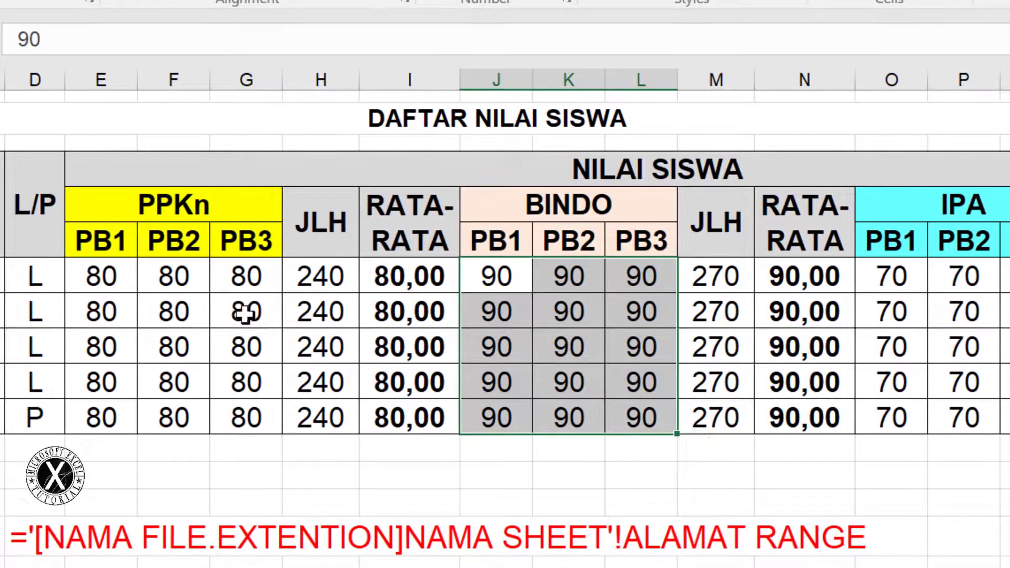
pyautogui.click(500, 311)
pyautogui.click(769, 342)
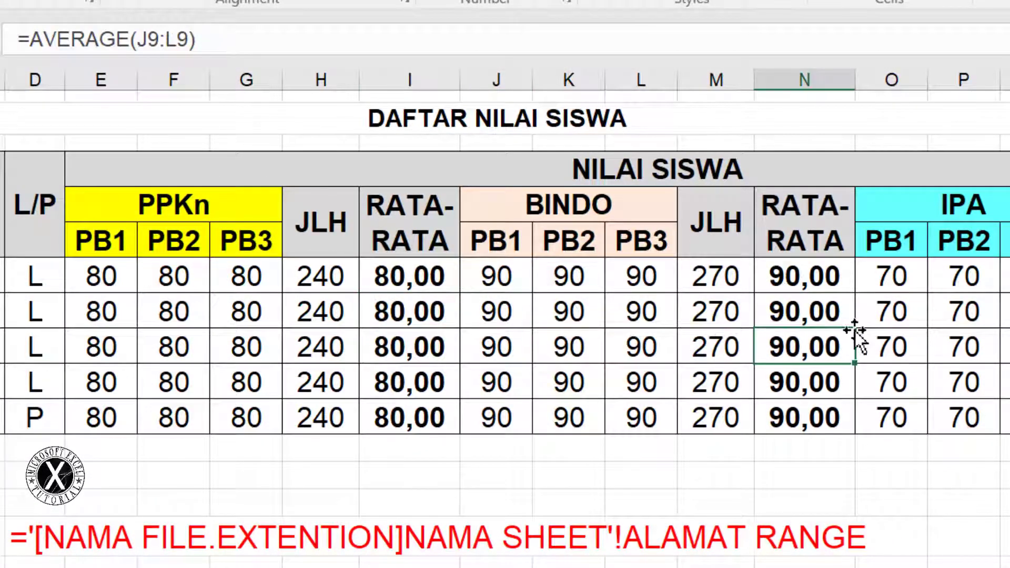
# Set every IPA score O7:Q11 to 100
pyautogui.moveTo(889, 277); pyautogui.dragTo(731, 450)
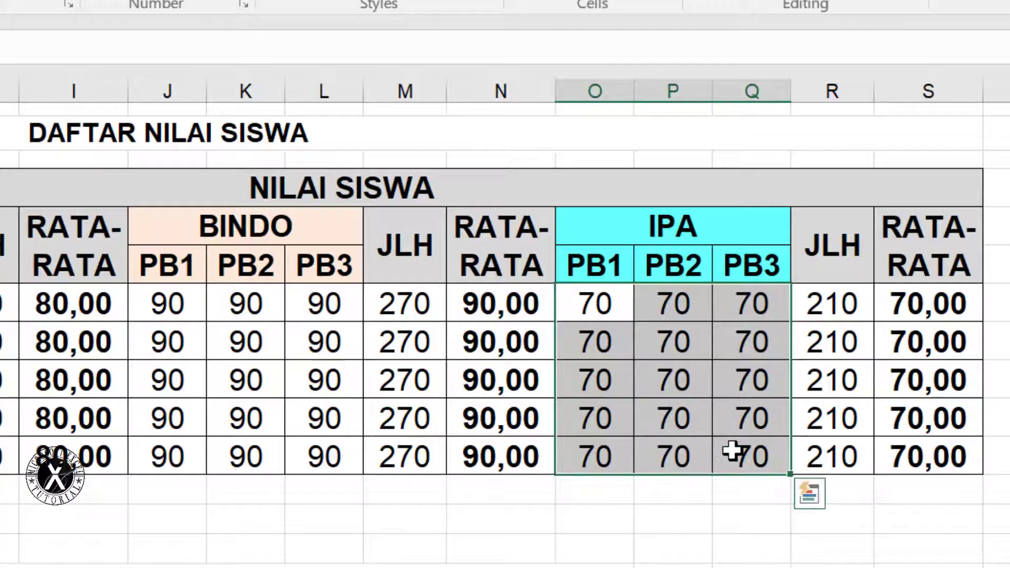
pyautogui.write('100')
pyautogui.hotkey('ctrl', 'Return')
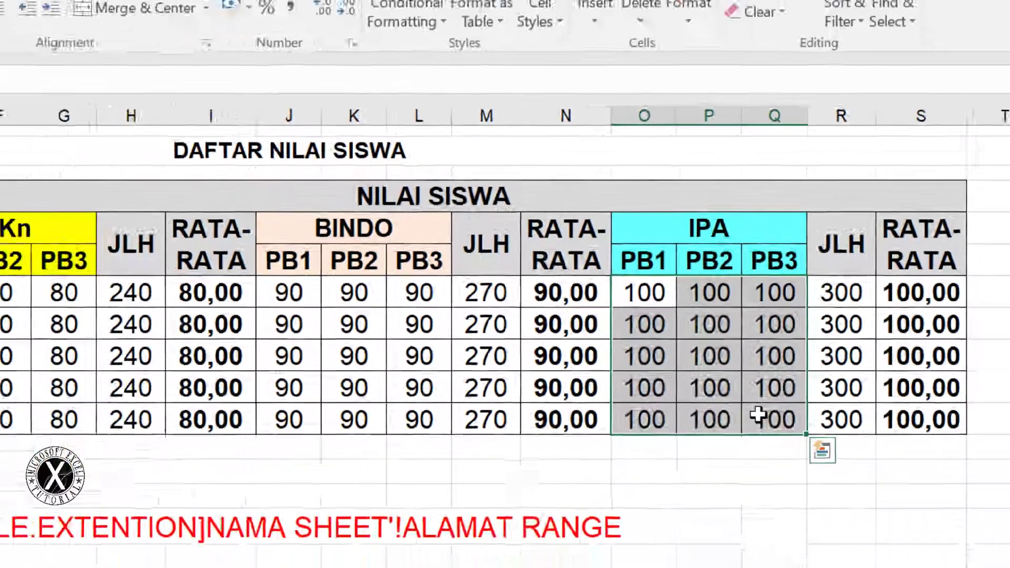
pyautogui.click(724, 552)
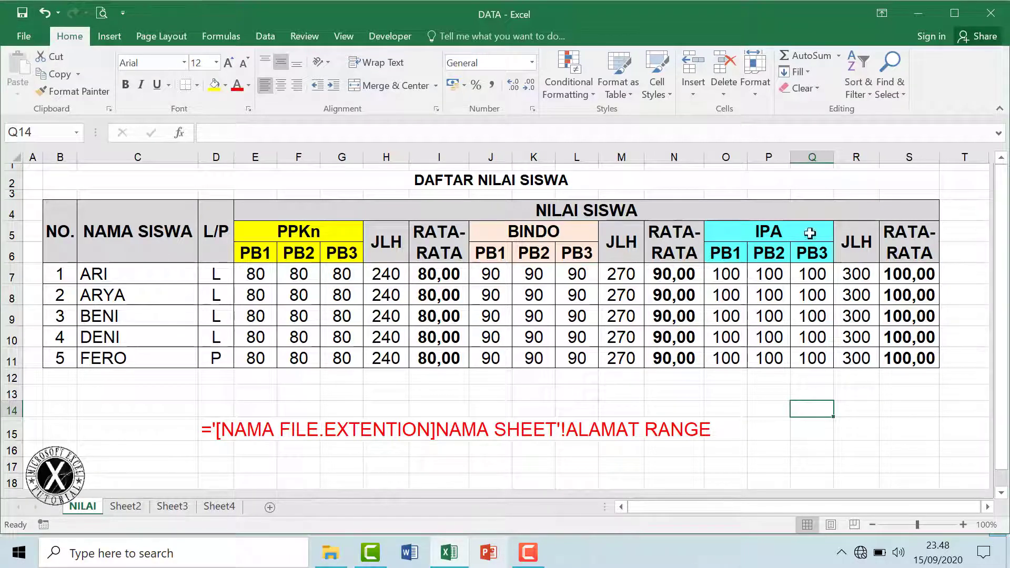
# Close the DATA workbook and reopen RAPOR from File Explorer, which raises the external-links prompt
pyautogui.click(992, 15)
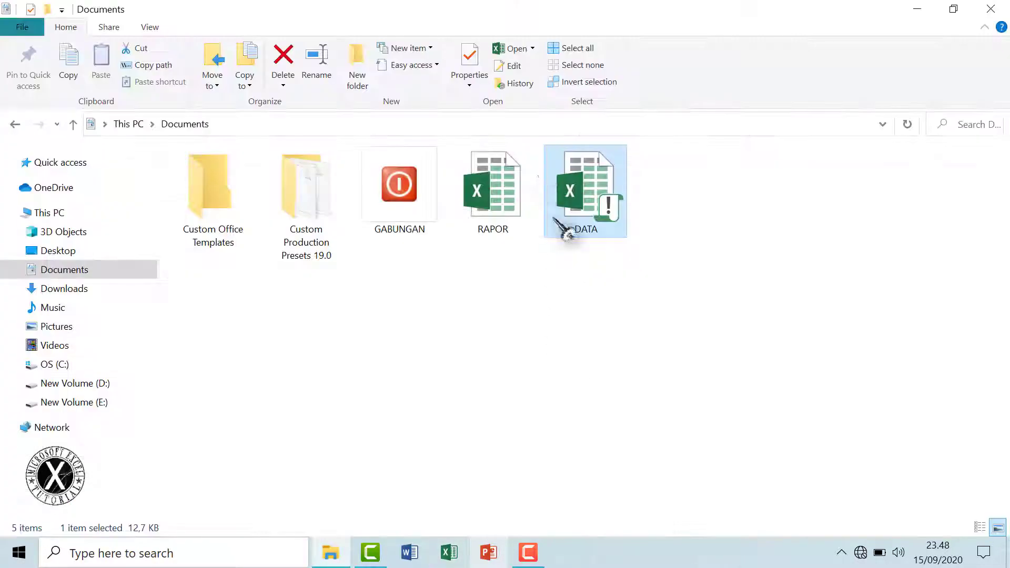
pyautogui.doubleClick(495, 208)
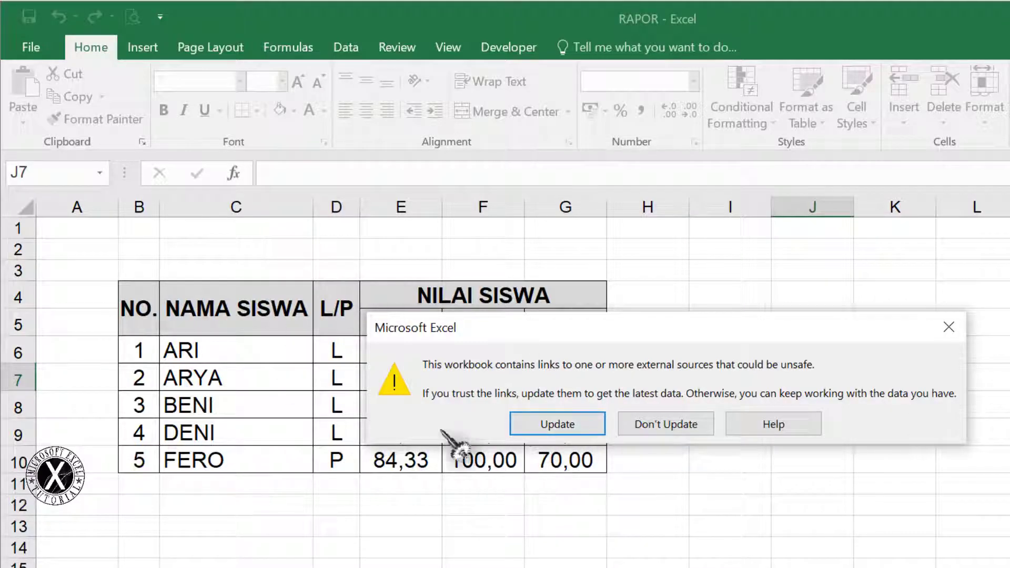
# Update RAPOR's links from DATA and review the PPKn, BINDO and IPA averages in E6:G10
pyautogui.click(574, 426)
pyautogui.moveTo(397, 345); pyautogui.dragTo(389, 456)
pyautogui.moveTo(487, 349); pyautogui.dragTo(486, 455)
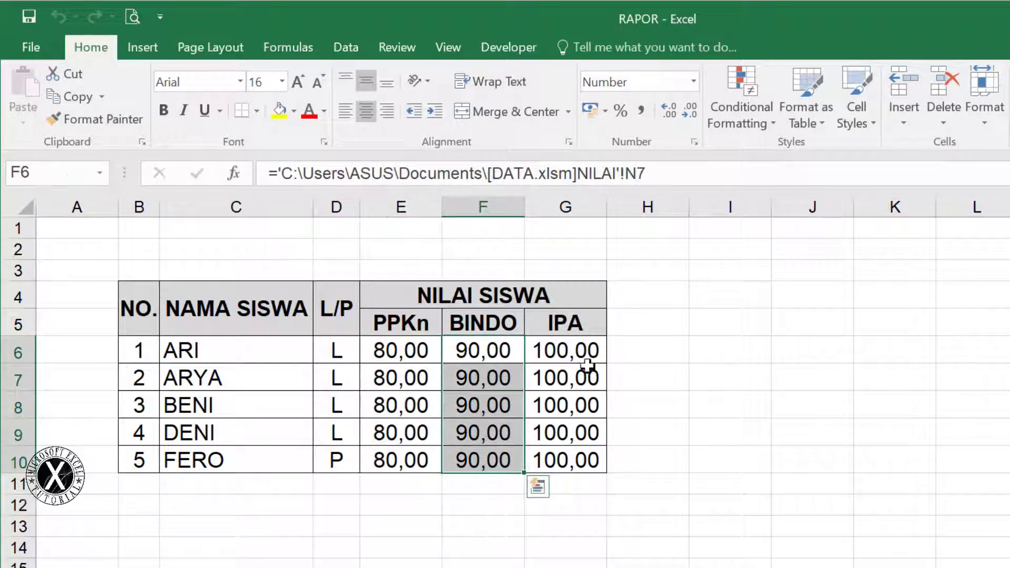
pyautogui.moveTo(585, 352); pyautogui.dragTo(581, 454)
pyautogui.click(852, 380)
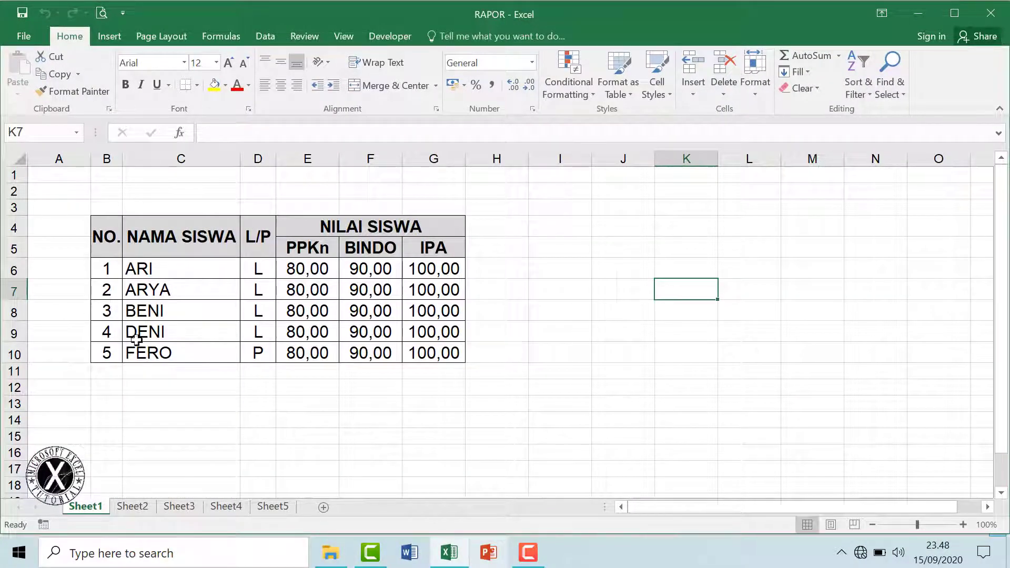
pyautogui.moveTo(149, 268); pyautogui.dragTo(463, 355)
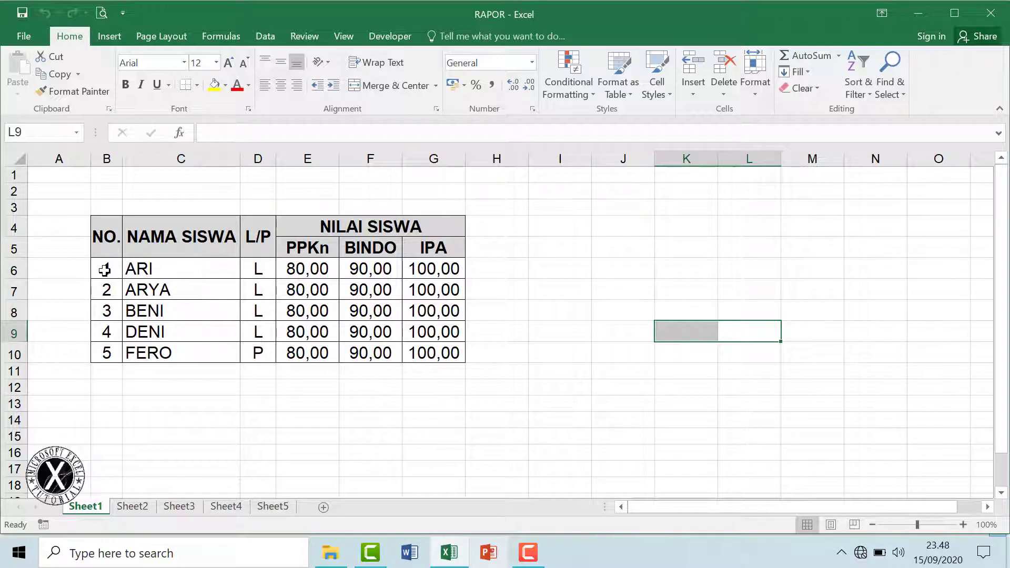
# Widen the NO. column, inspect the DATA.xlsm NILAI link formulas in row 6, and select the whole sheet
pyautogui.moveTo(122, 165); pyautogui.dragTo(129, 165)
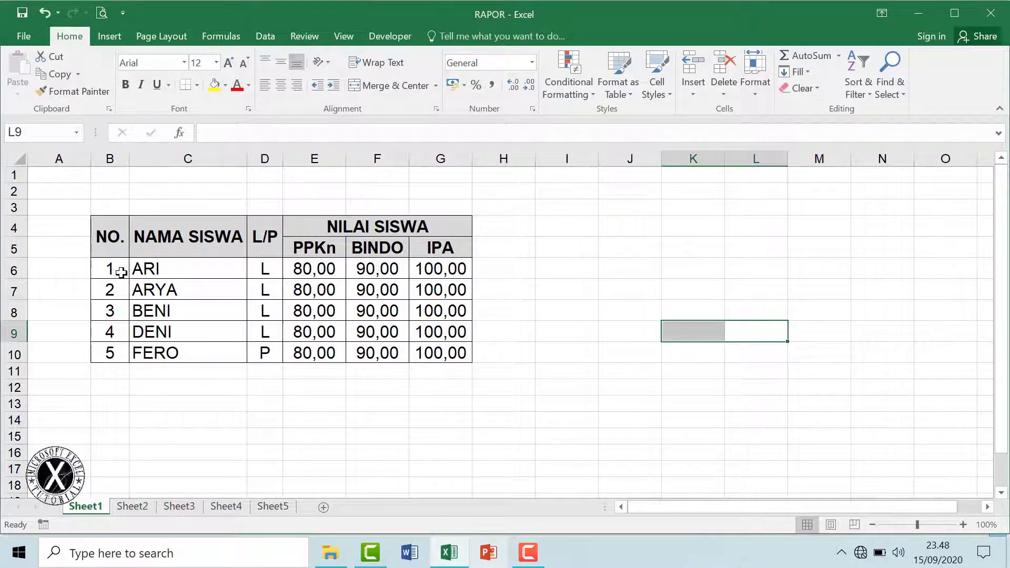
pyautogui.click(158, 269)
pyautogui.click(264, 269)
pyautogui.click(377, 269)
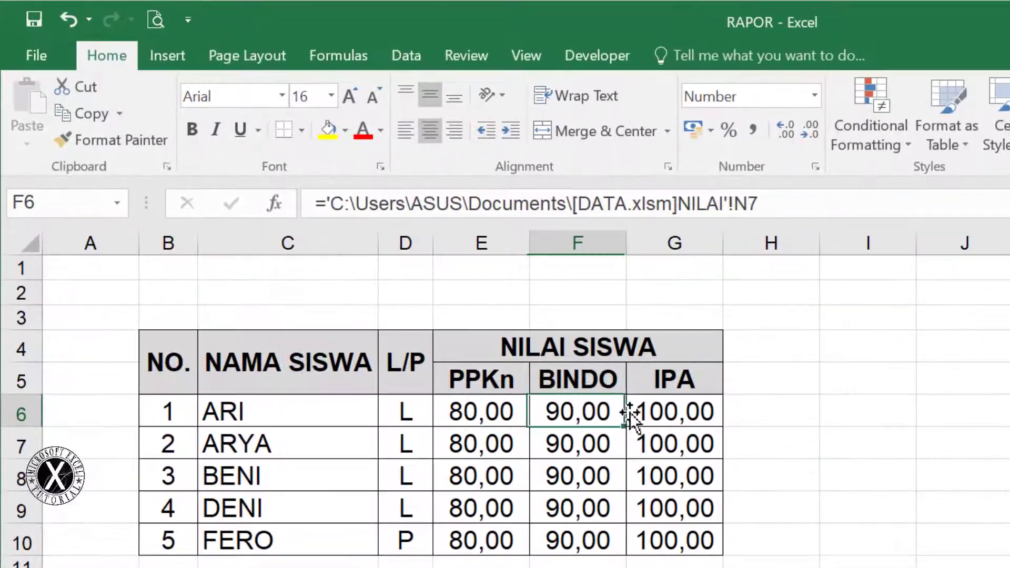
pyautogui.click(442, 269)
pyautogui.press('F2')
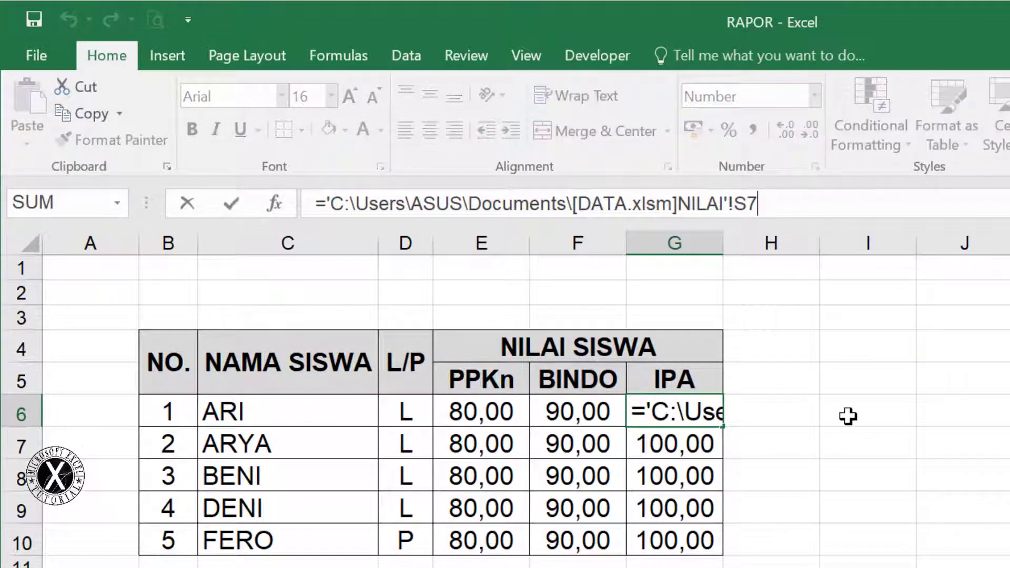
pyautogui.press('Return')
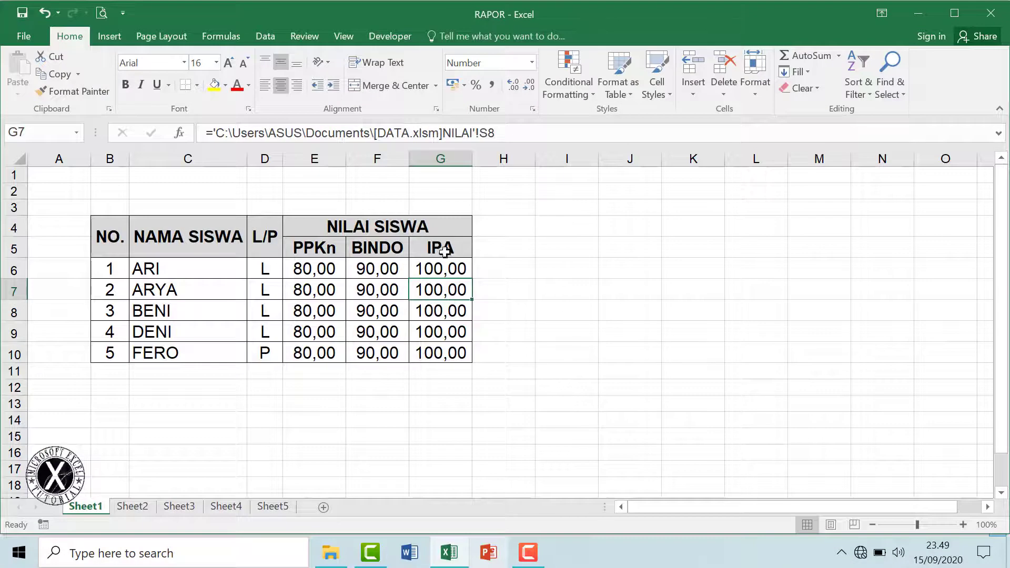
pyautogui.click(21, 160)
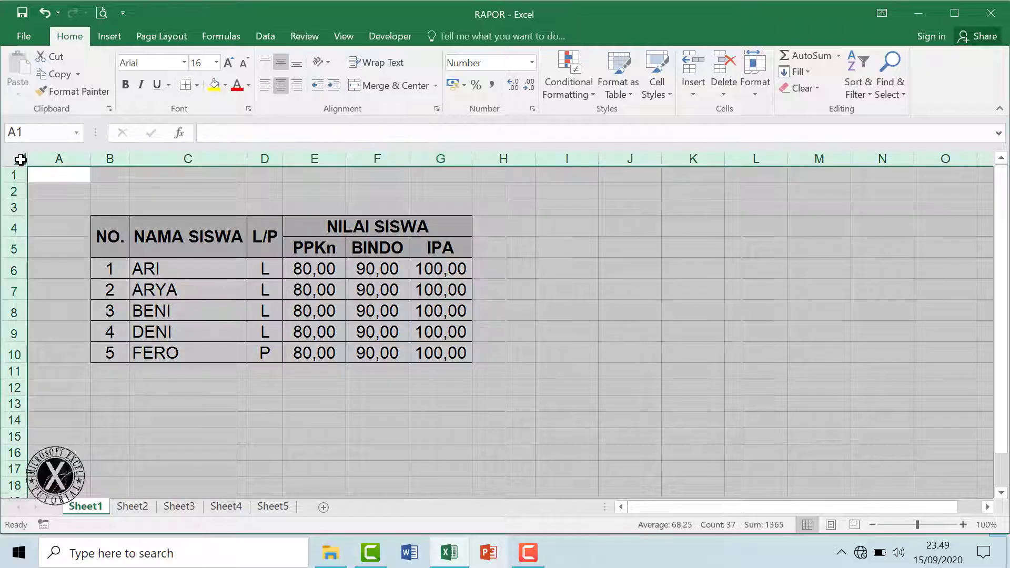
# Clear the sheet-wide selection by picking an empty cell outside the report table
pyautogui.click(758, 100)
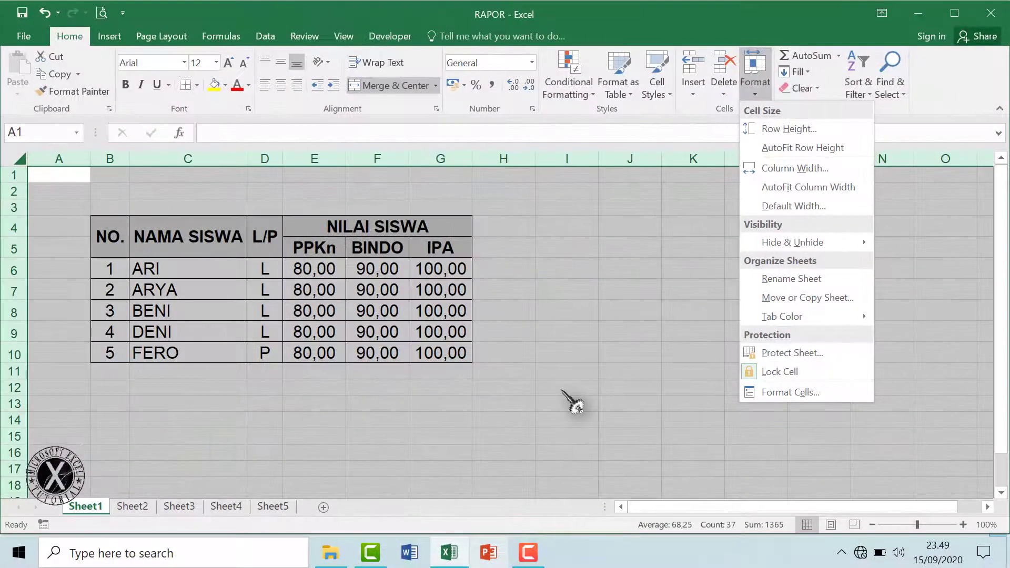
pyautogui.click(561, 390)
pyautogui.click(603, 333)
pyautogui.click(552, 373)
pyautogui.moveTo(475, 405); pyautogui.dragTo(418, 413)
pyautogui.click(289, 415)
pyautogui.click(237, 419)
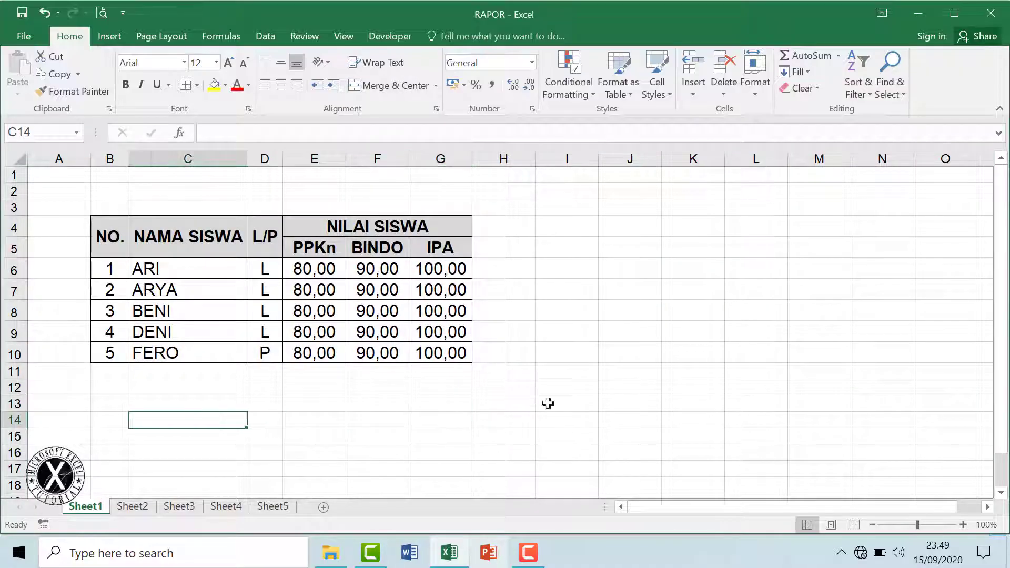
pyautogui.click(615, 289)
# Protect Sheet1 with a password, with Select locked cells turned off
pyautogui.click(754, 92)
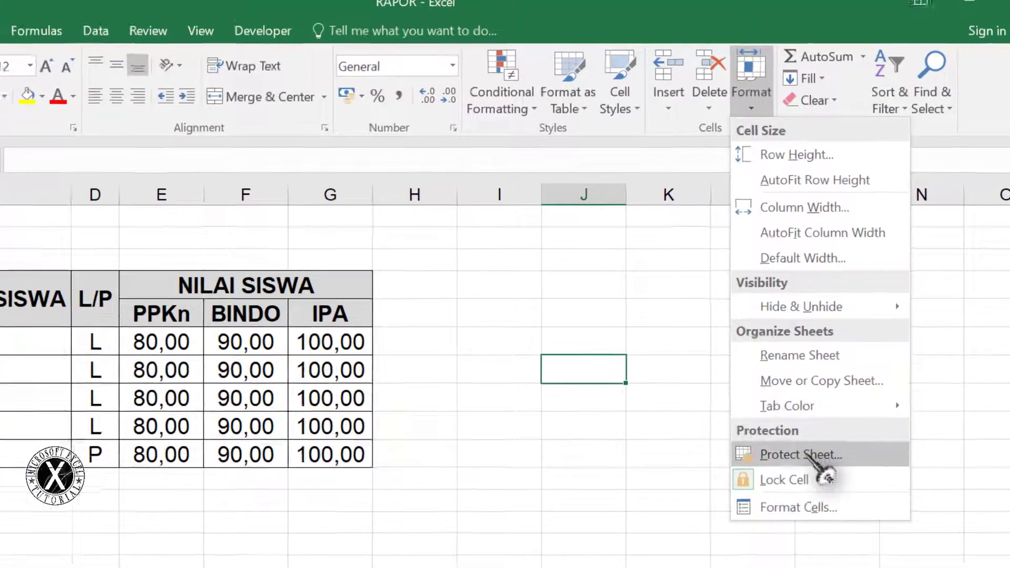
pyautogui.click(774, 451)
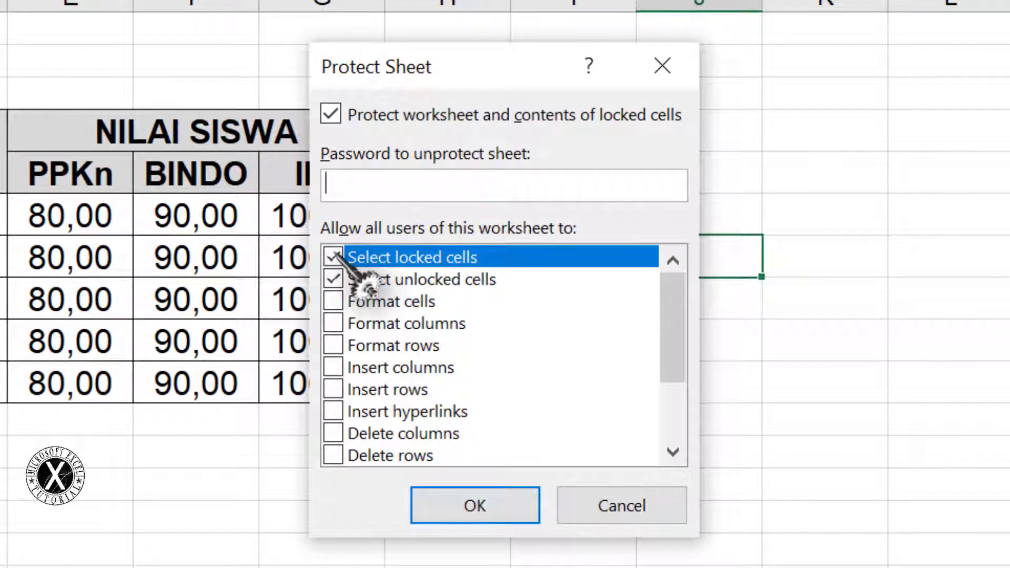
pyautogui.click(333, 257)
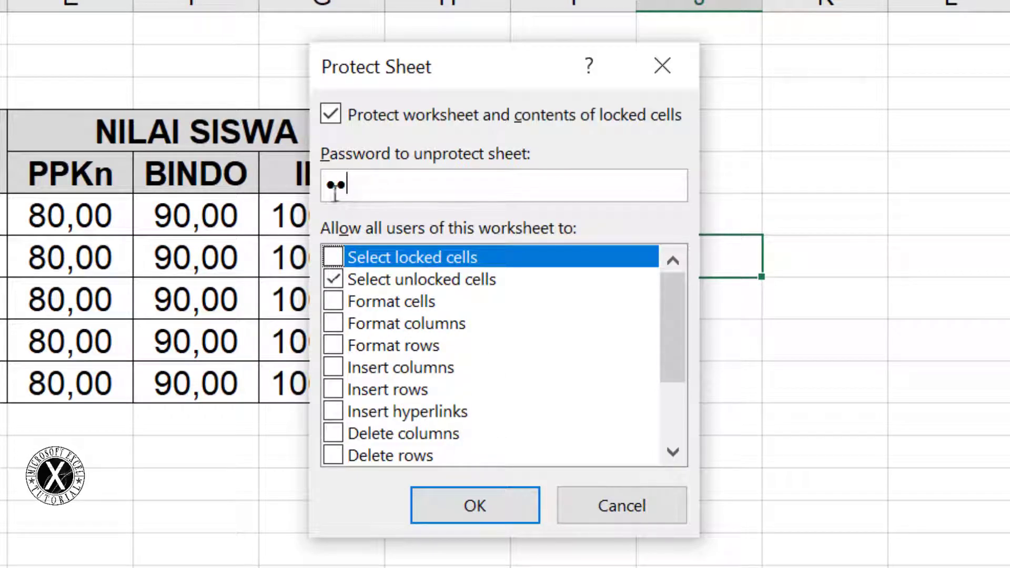
pyautogui.click(488, 504)
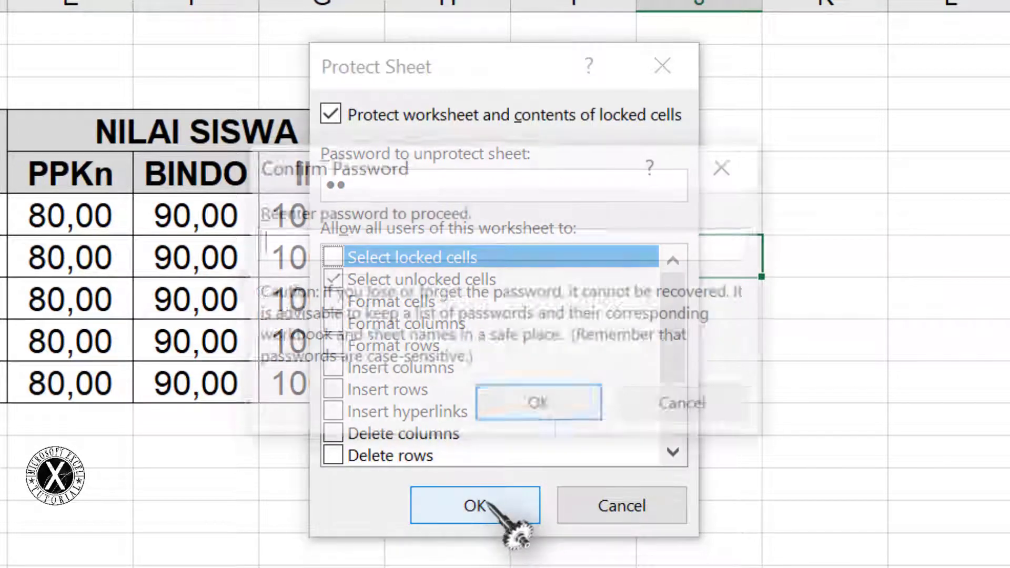
pyautogui.write('12')
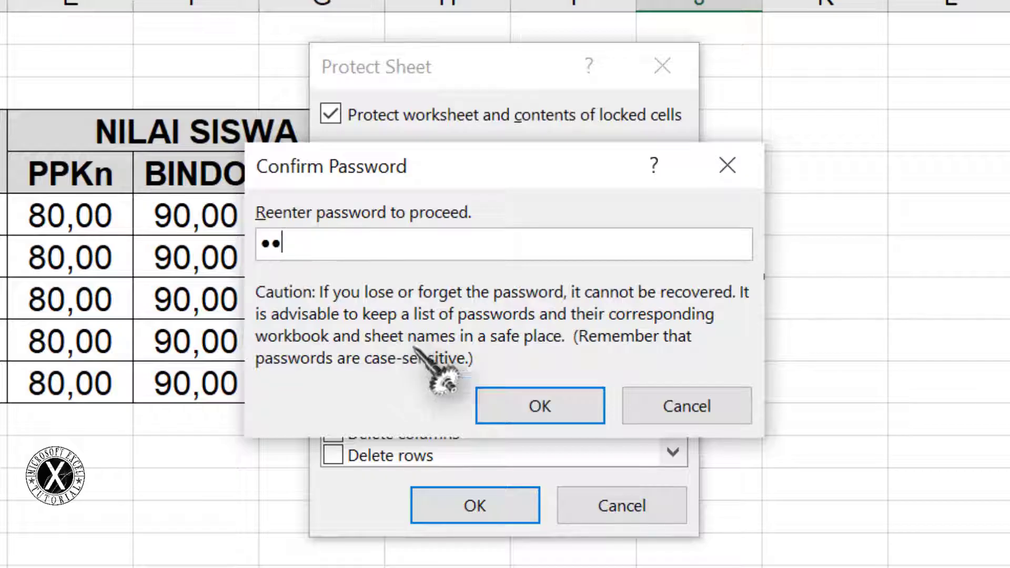
pyautogui.click(540, 406)
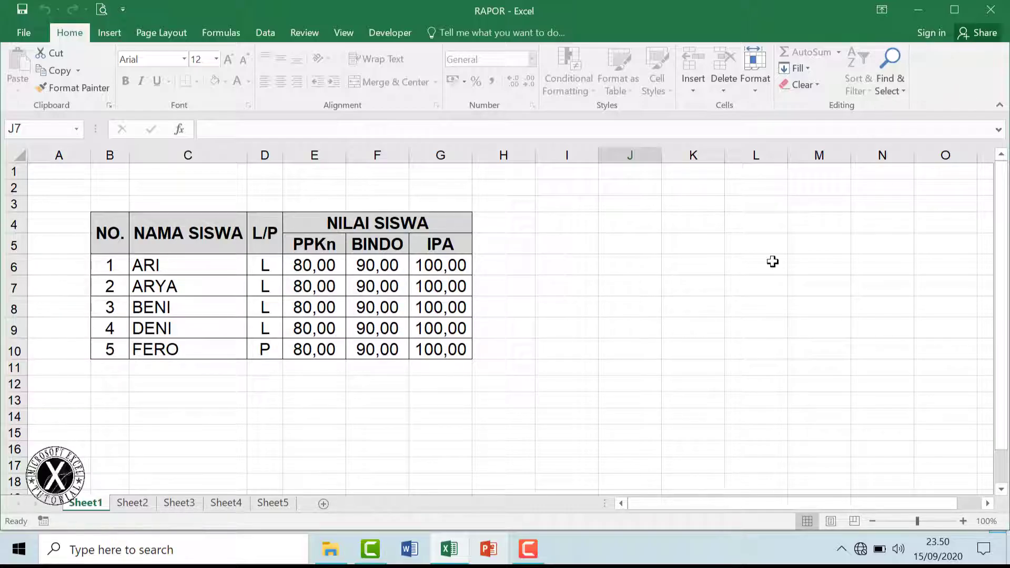
# Close RAPOR, open DATA.xlsm, and set every PPKn PB1–PB3 score to 70
pyautogui.click(991, 10)
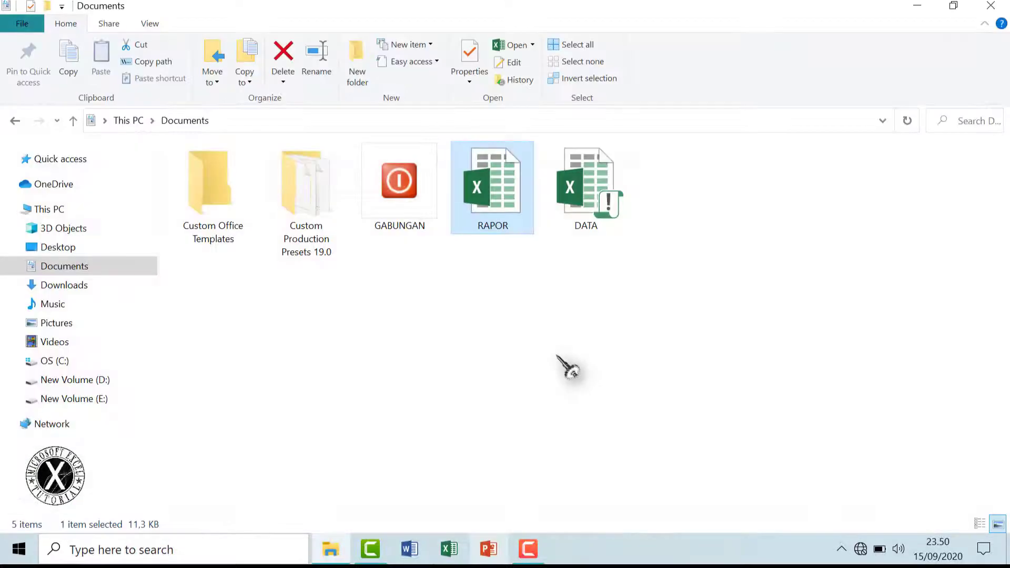
pyautogui.press('Right')
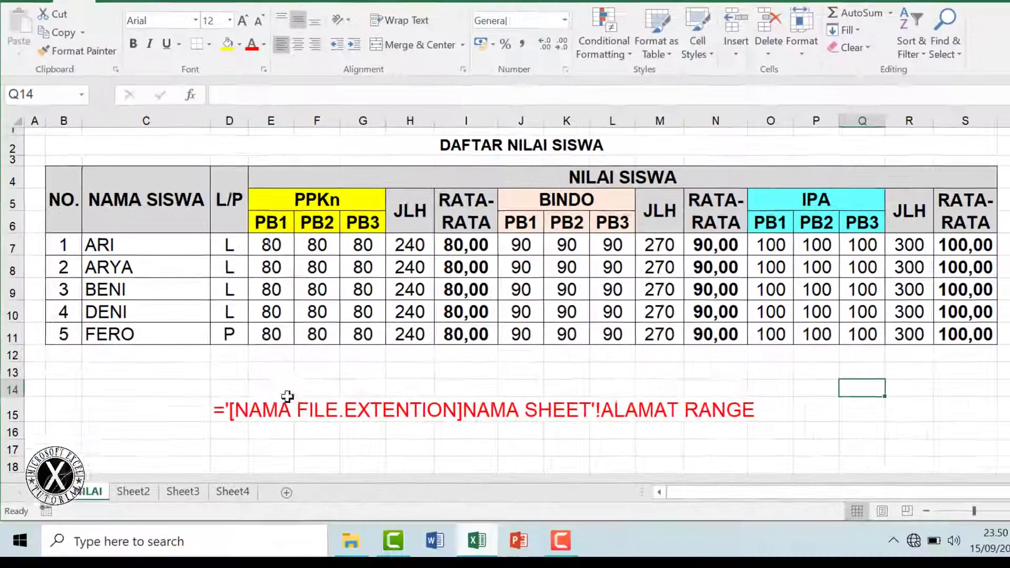
pyautogui.moveTo(270, 243); pyautogui.dragTo(368, 330)
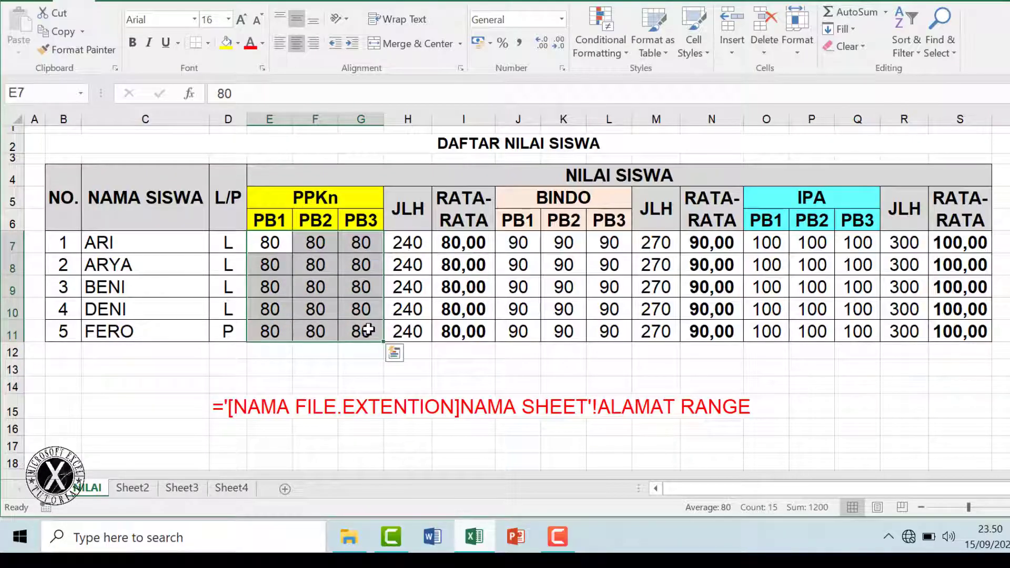
pyautogui.write('70')
pyautogui.hotkey('ctrl', 'Return')
# Set every BINDO PB1–PB3 score to 80 and every IPA score to 90
pyautogui.moveTo(518, 242); pyautogui.dragTo(608, 326)
pyautogui.write('80')
pyautogui.hotkey('ctrl', 'Return')
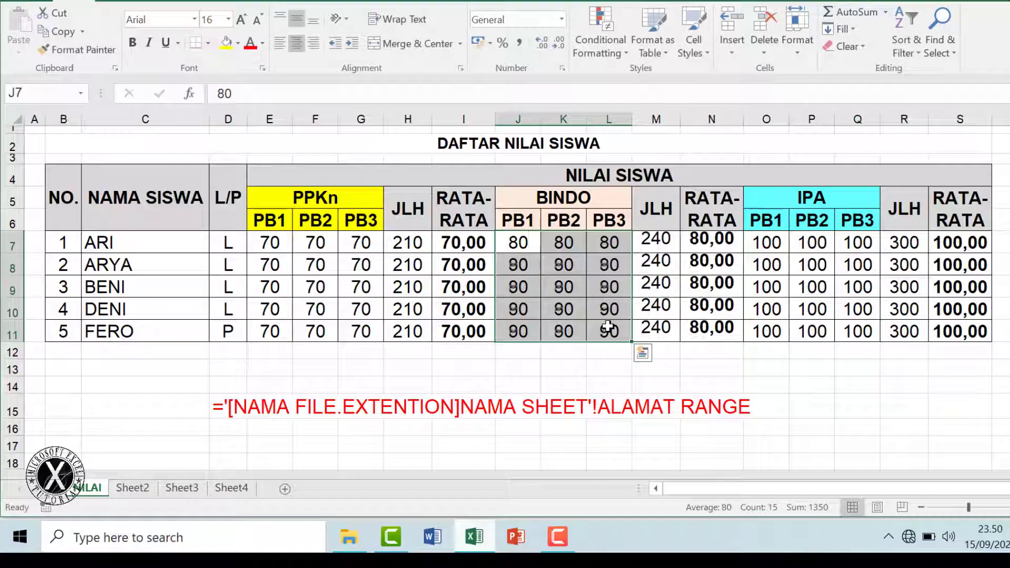
pyautogui.moveTo(767, 243); pyautogui.dragTo(857, 332)
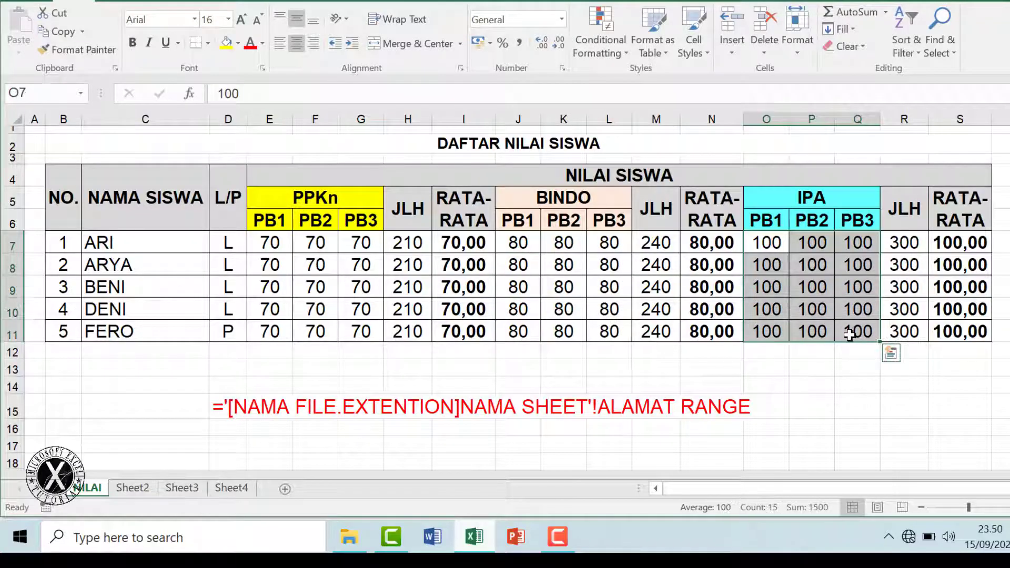
pyautogui.write('90')
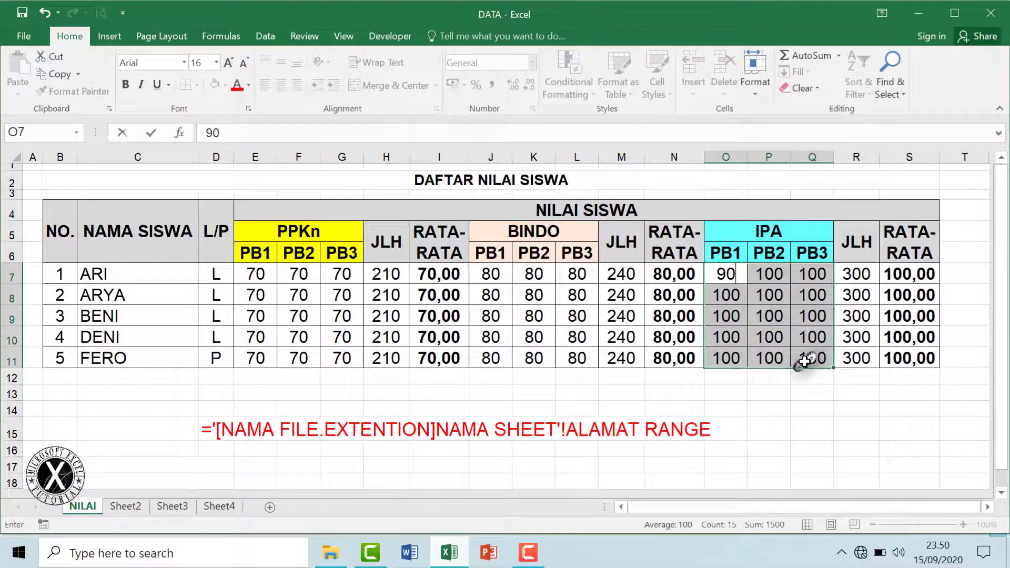
pyautogui.hotkey('ctrl', 'Return')
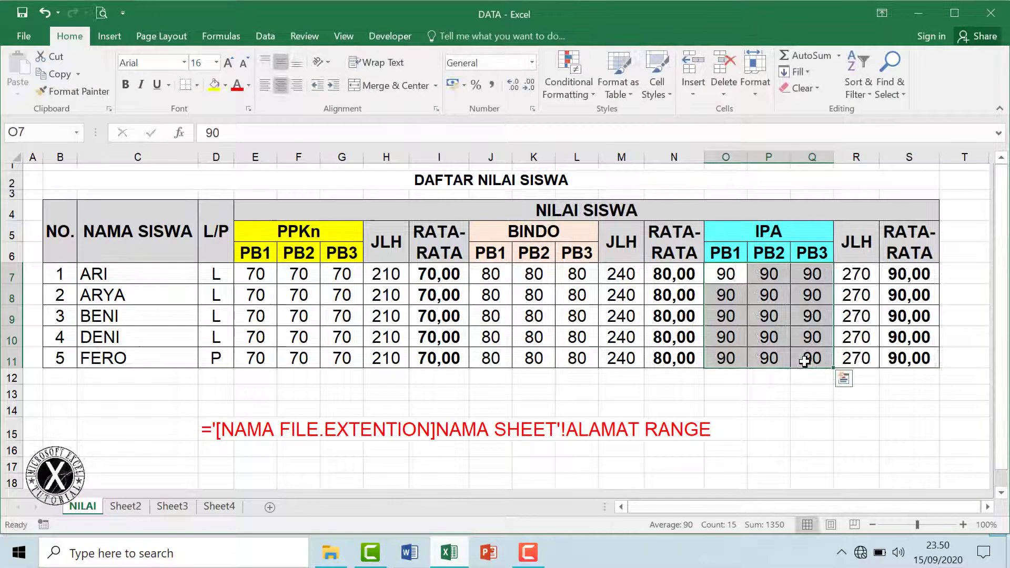
# Close DATA, reopen RAPOR and update its links to 70,00, 80,00 and 90,00, then close RAPOR
pyautogui.click(990, 14)
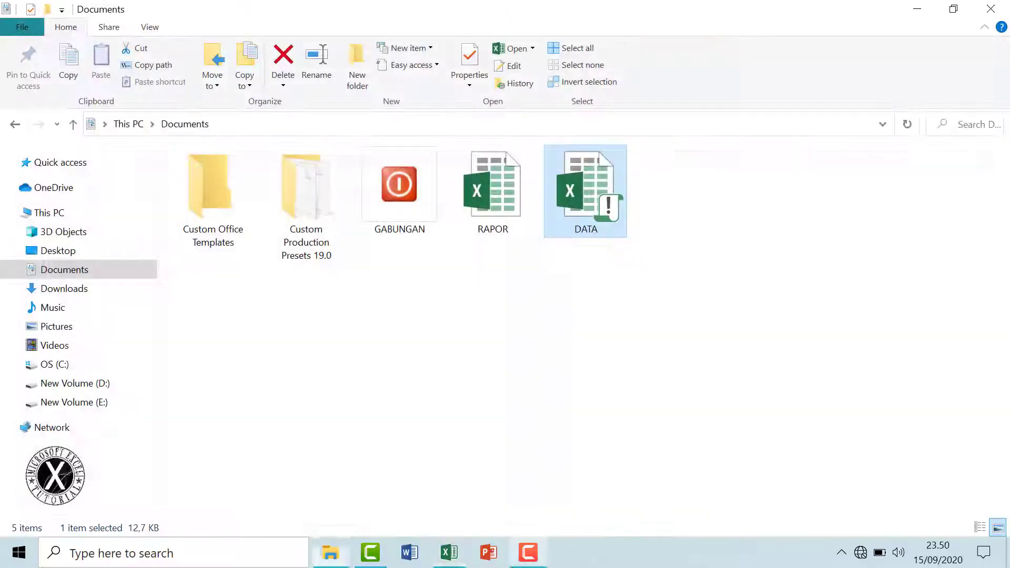
pyautogui.doubleClick(519, 211)
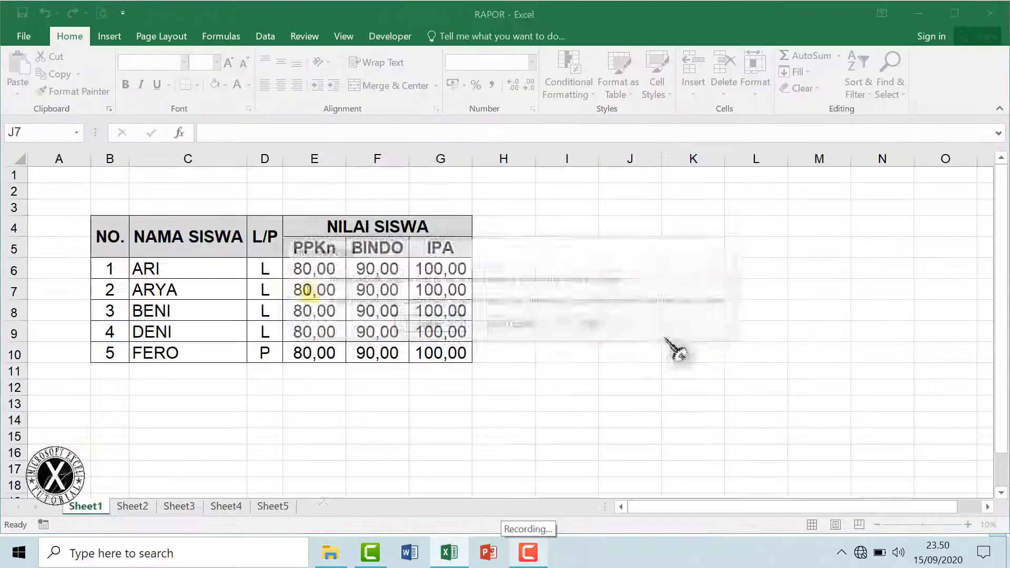
pyautogui.click(434, 327)
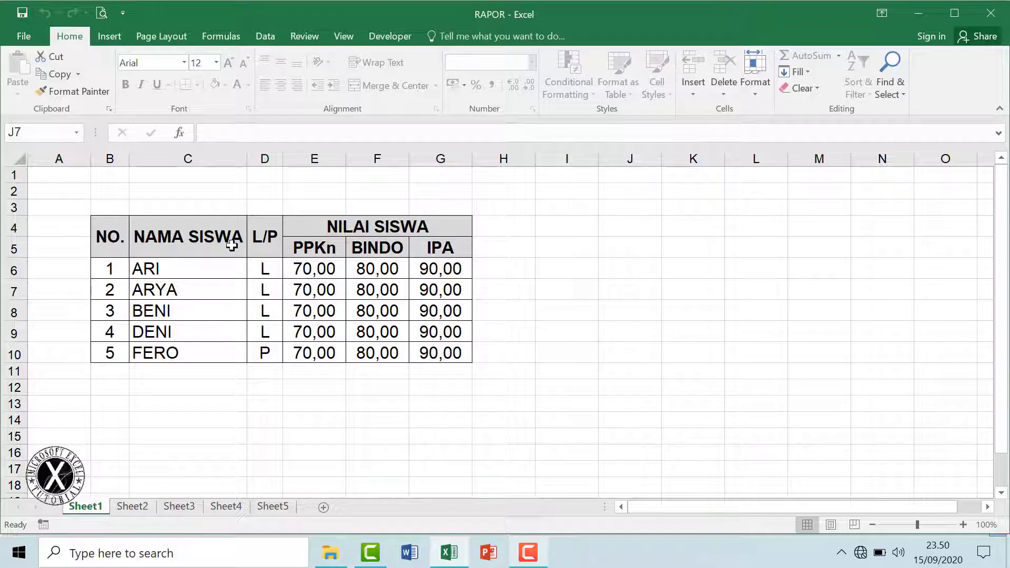
pyautogui.scroll(-4, 473, 380)
pyautogui.scroll(4, 468, 405)
pyautogui.click(990, 13)
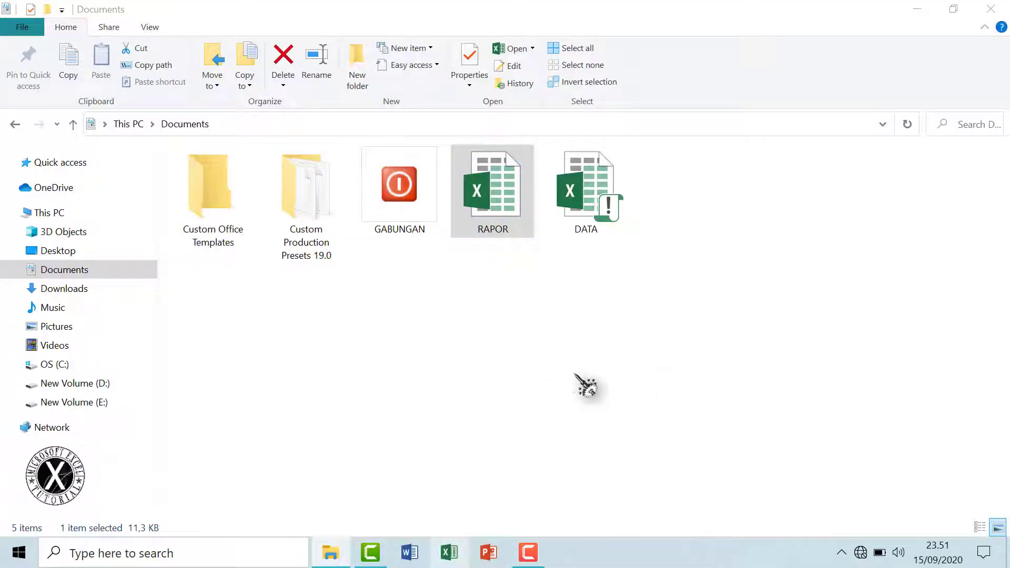
pyautogui.hotkey('alt', 'F4')
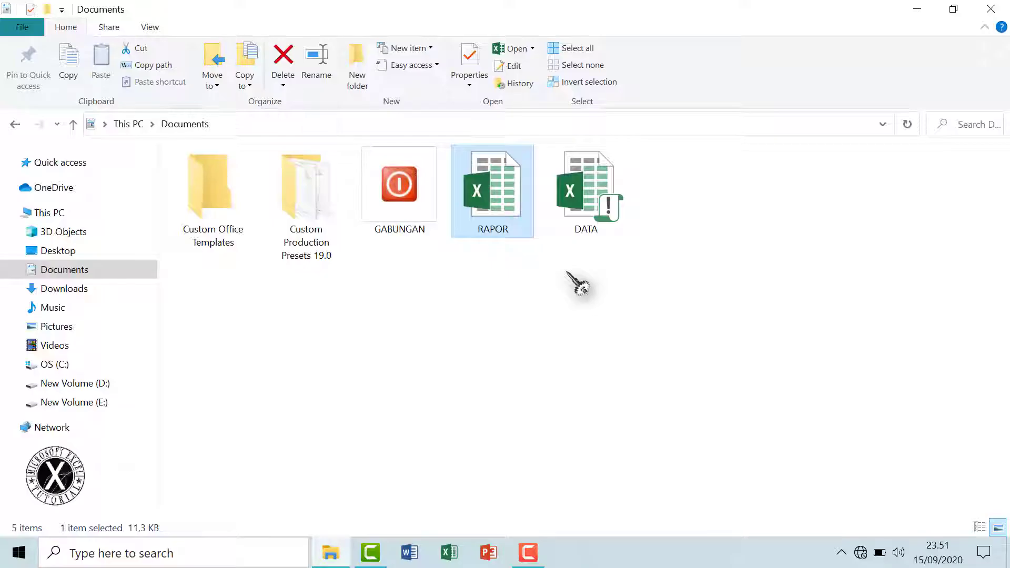